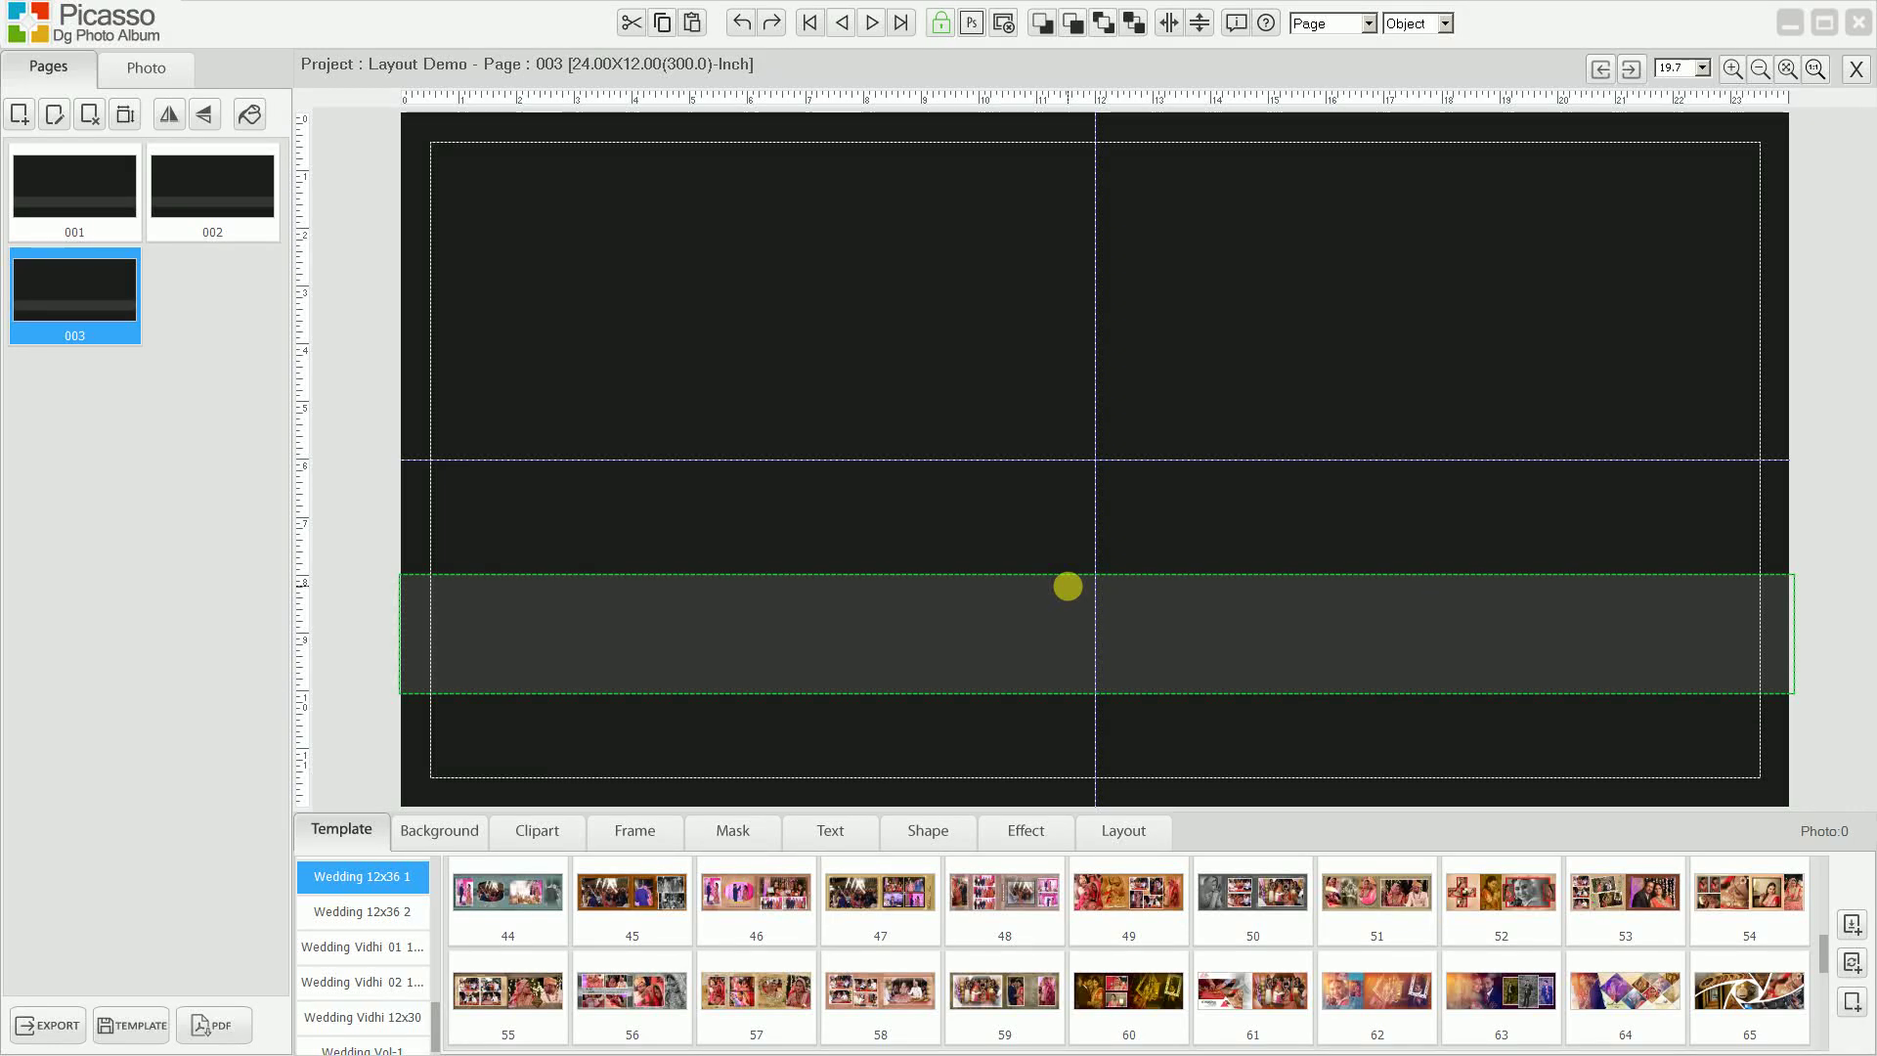
Deselect the grey band and show the Photo library beside empty page 003.
{"action": "left_click", "coordinate": [350, 171]}
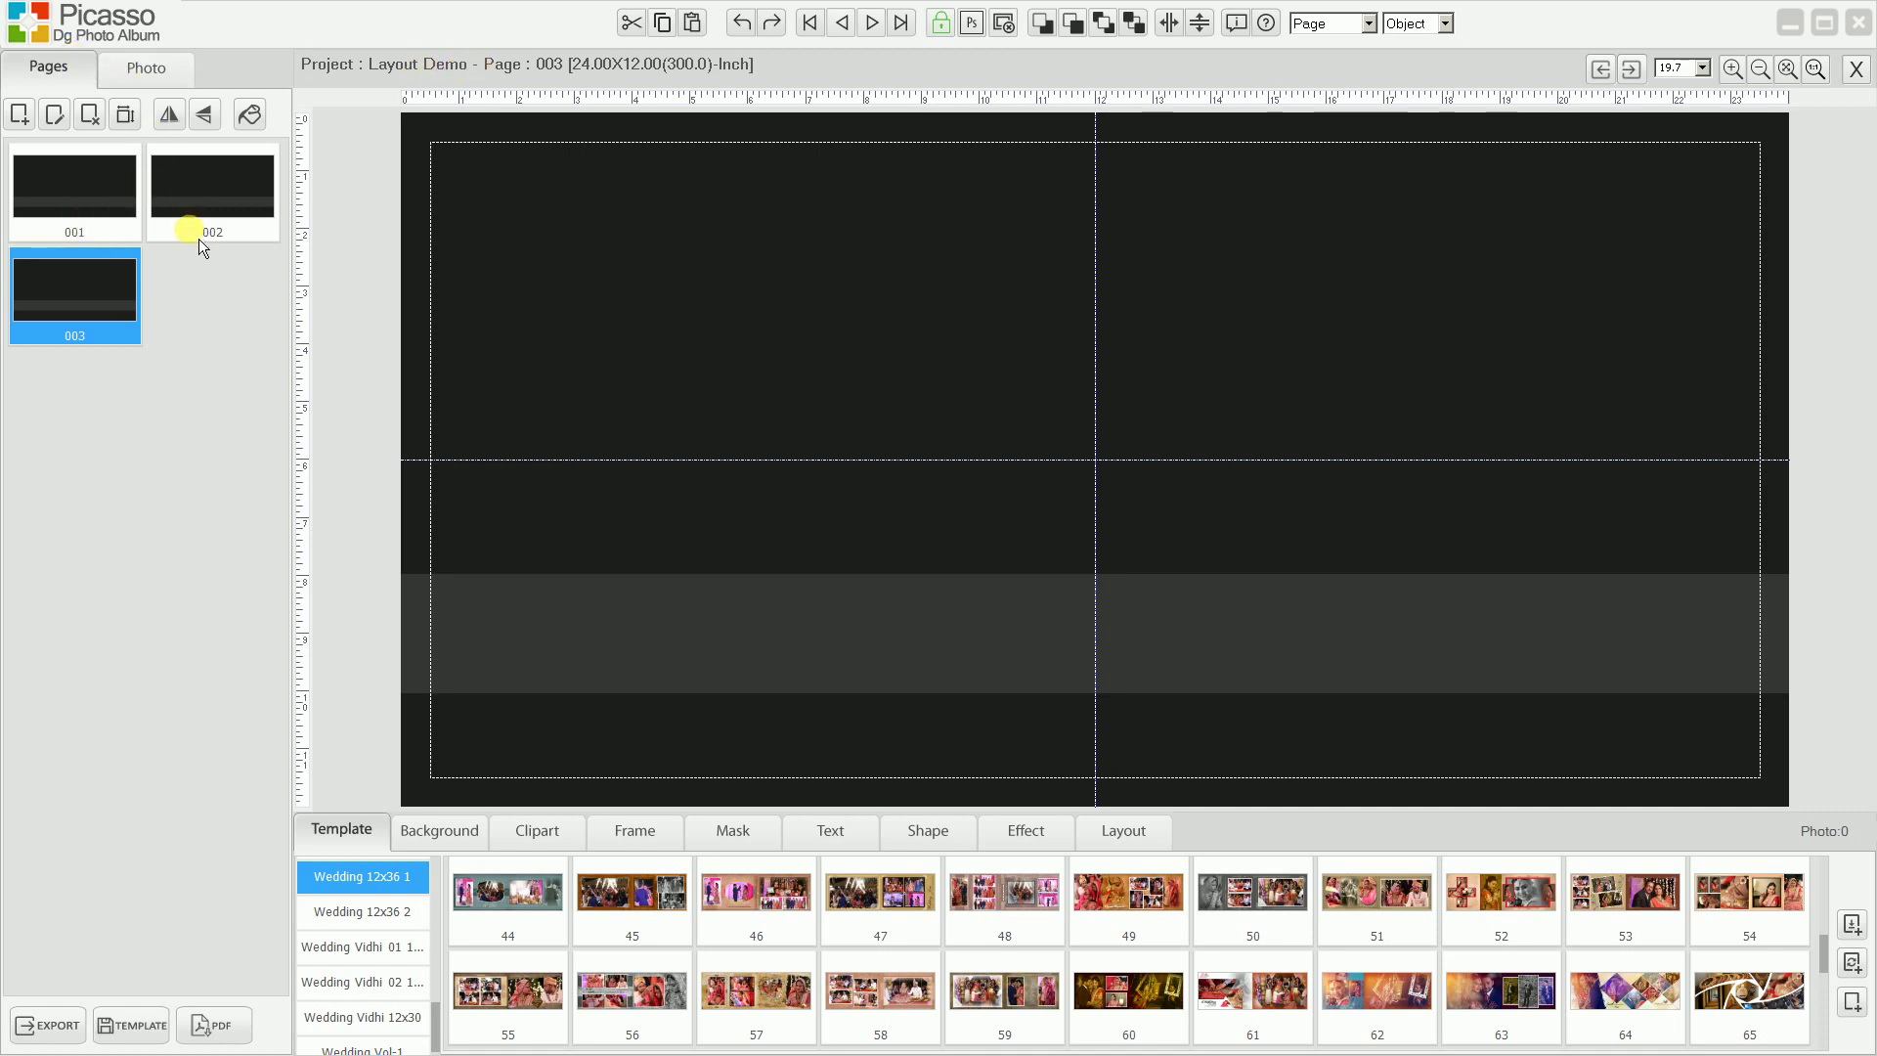
{"action": "left_click", "coordinate": [161, 75]}
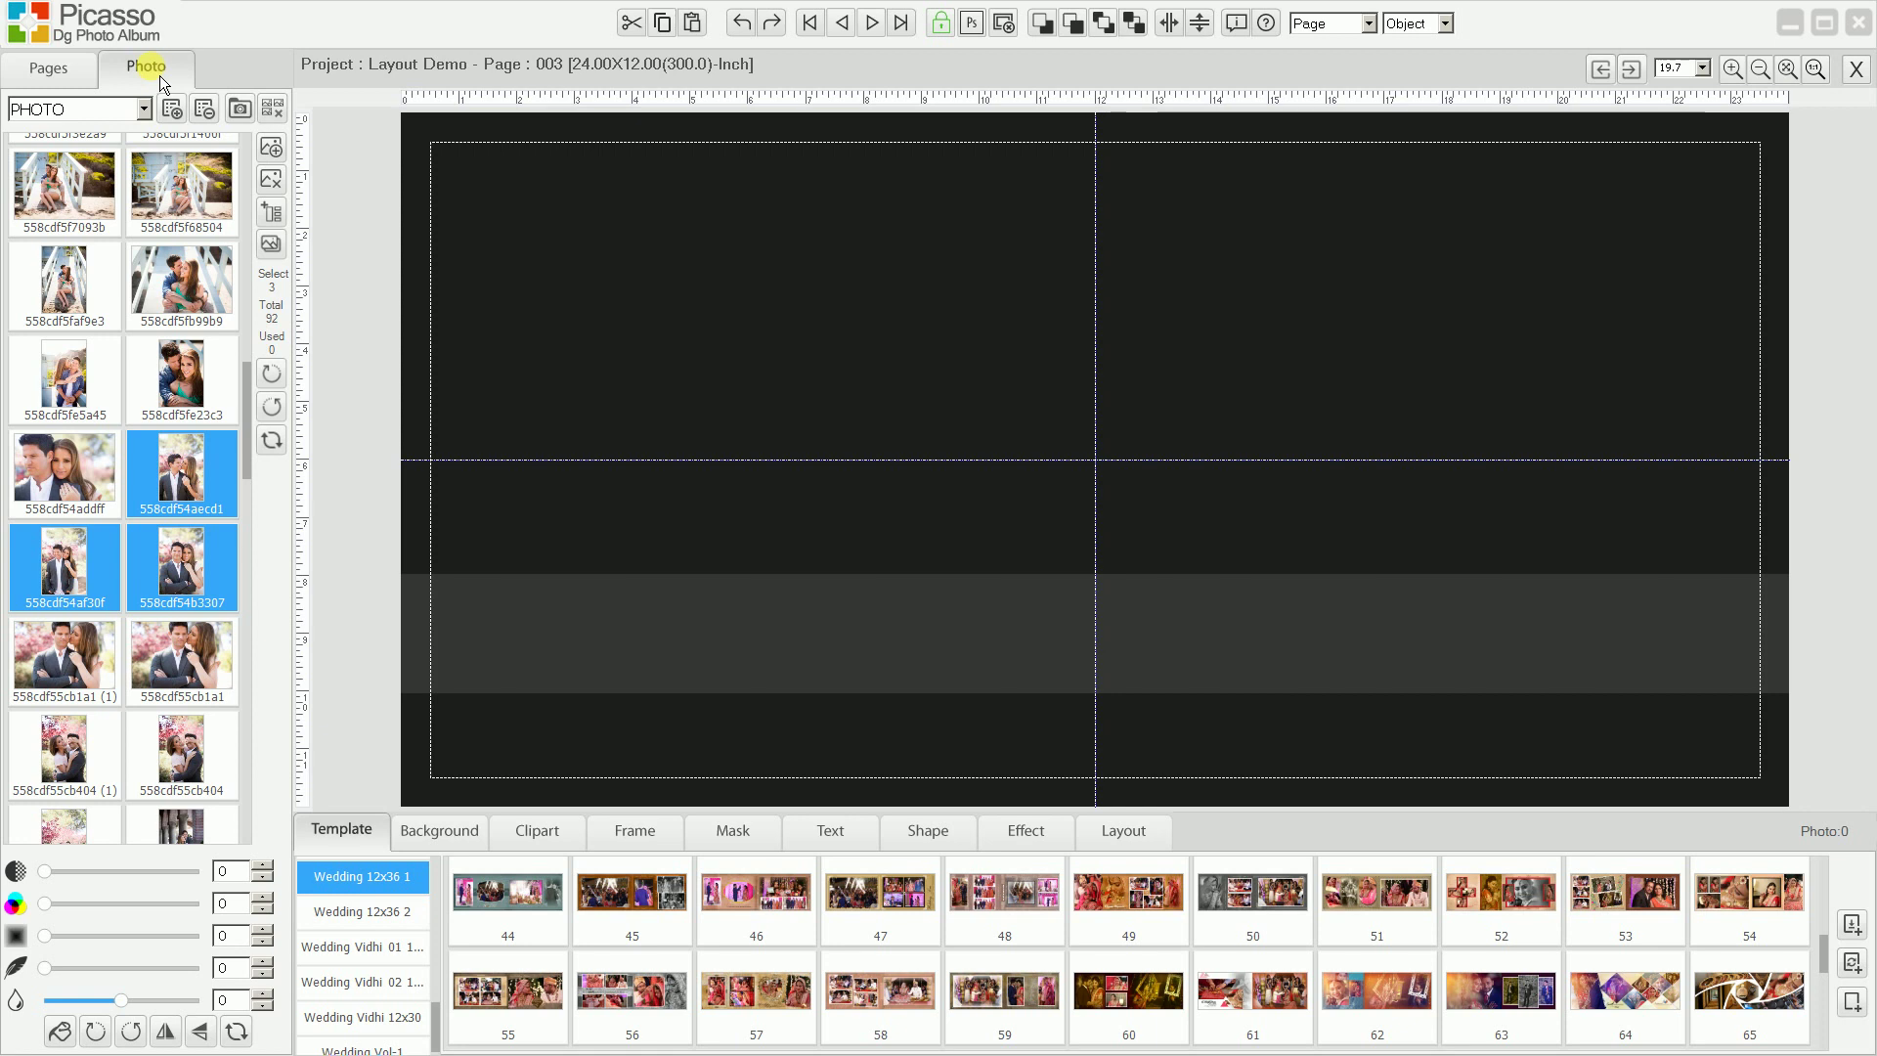
Select photos 558cdf5faf9e3, 558cdf5fb99b9 and 558cdf5fe5a45 and add them to page 003.
{"action": "left_click_drag", "start_coordinate": [108, 205], "coordinate": [109, 213]}
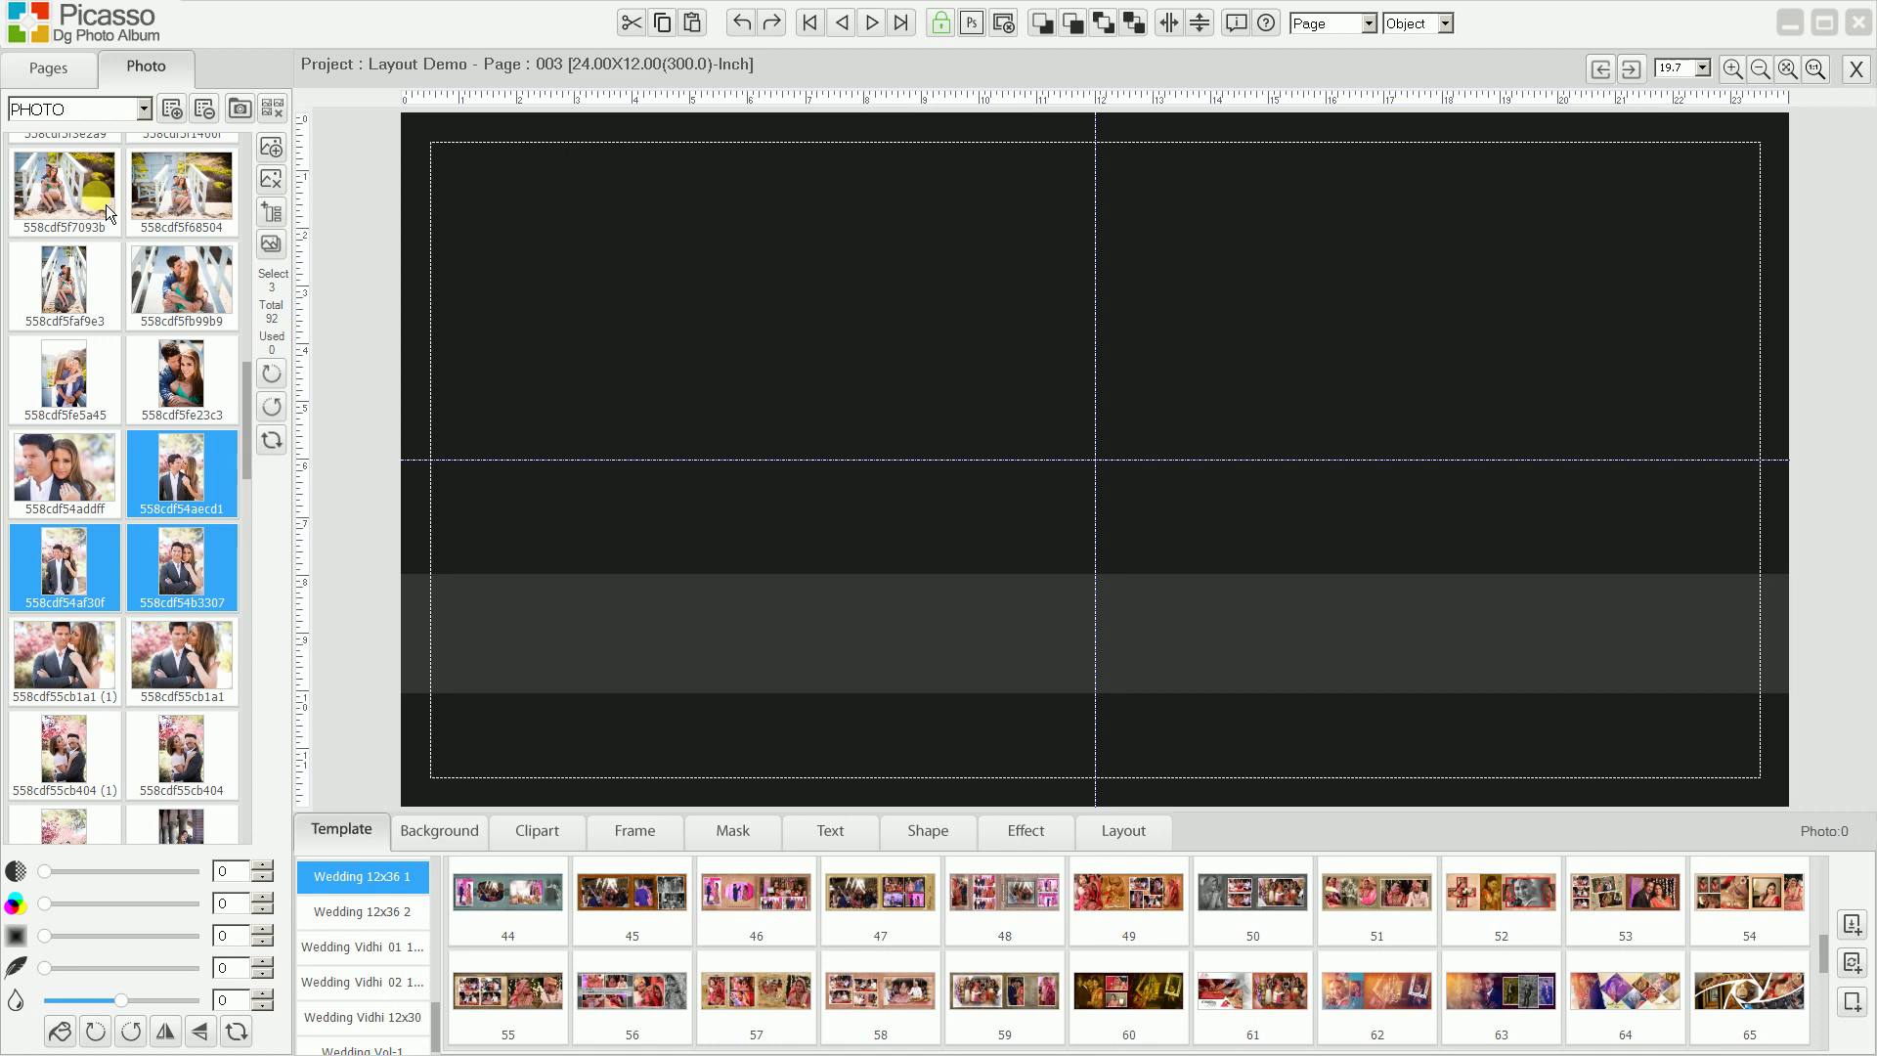
{"action": "left_click", "coordinate": [93, 290]}
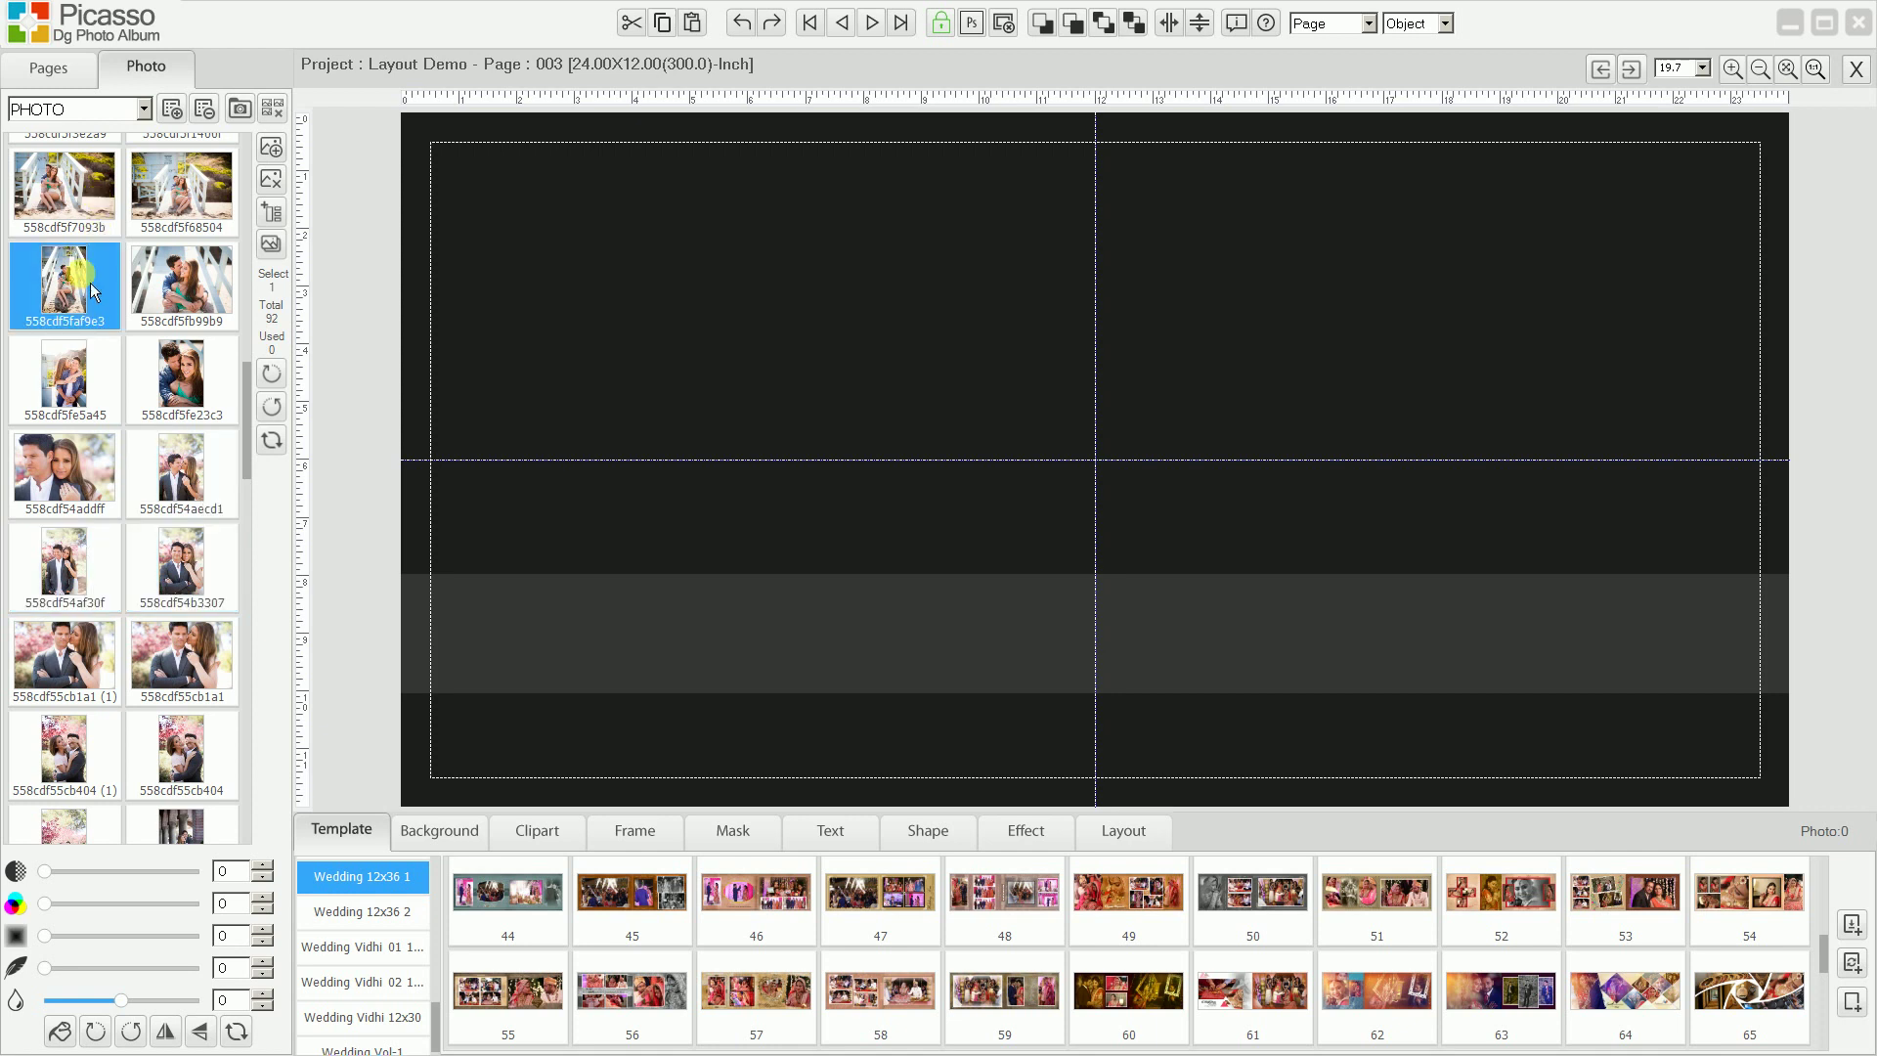
{"action": "left_click", "coordinate": [186, 288], "text": "ctrl"}
{"action": "left_click", "coordinate": [101, 392], "text": "ctrl"}
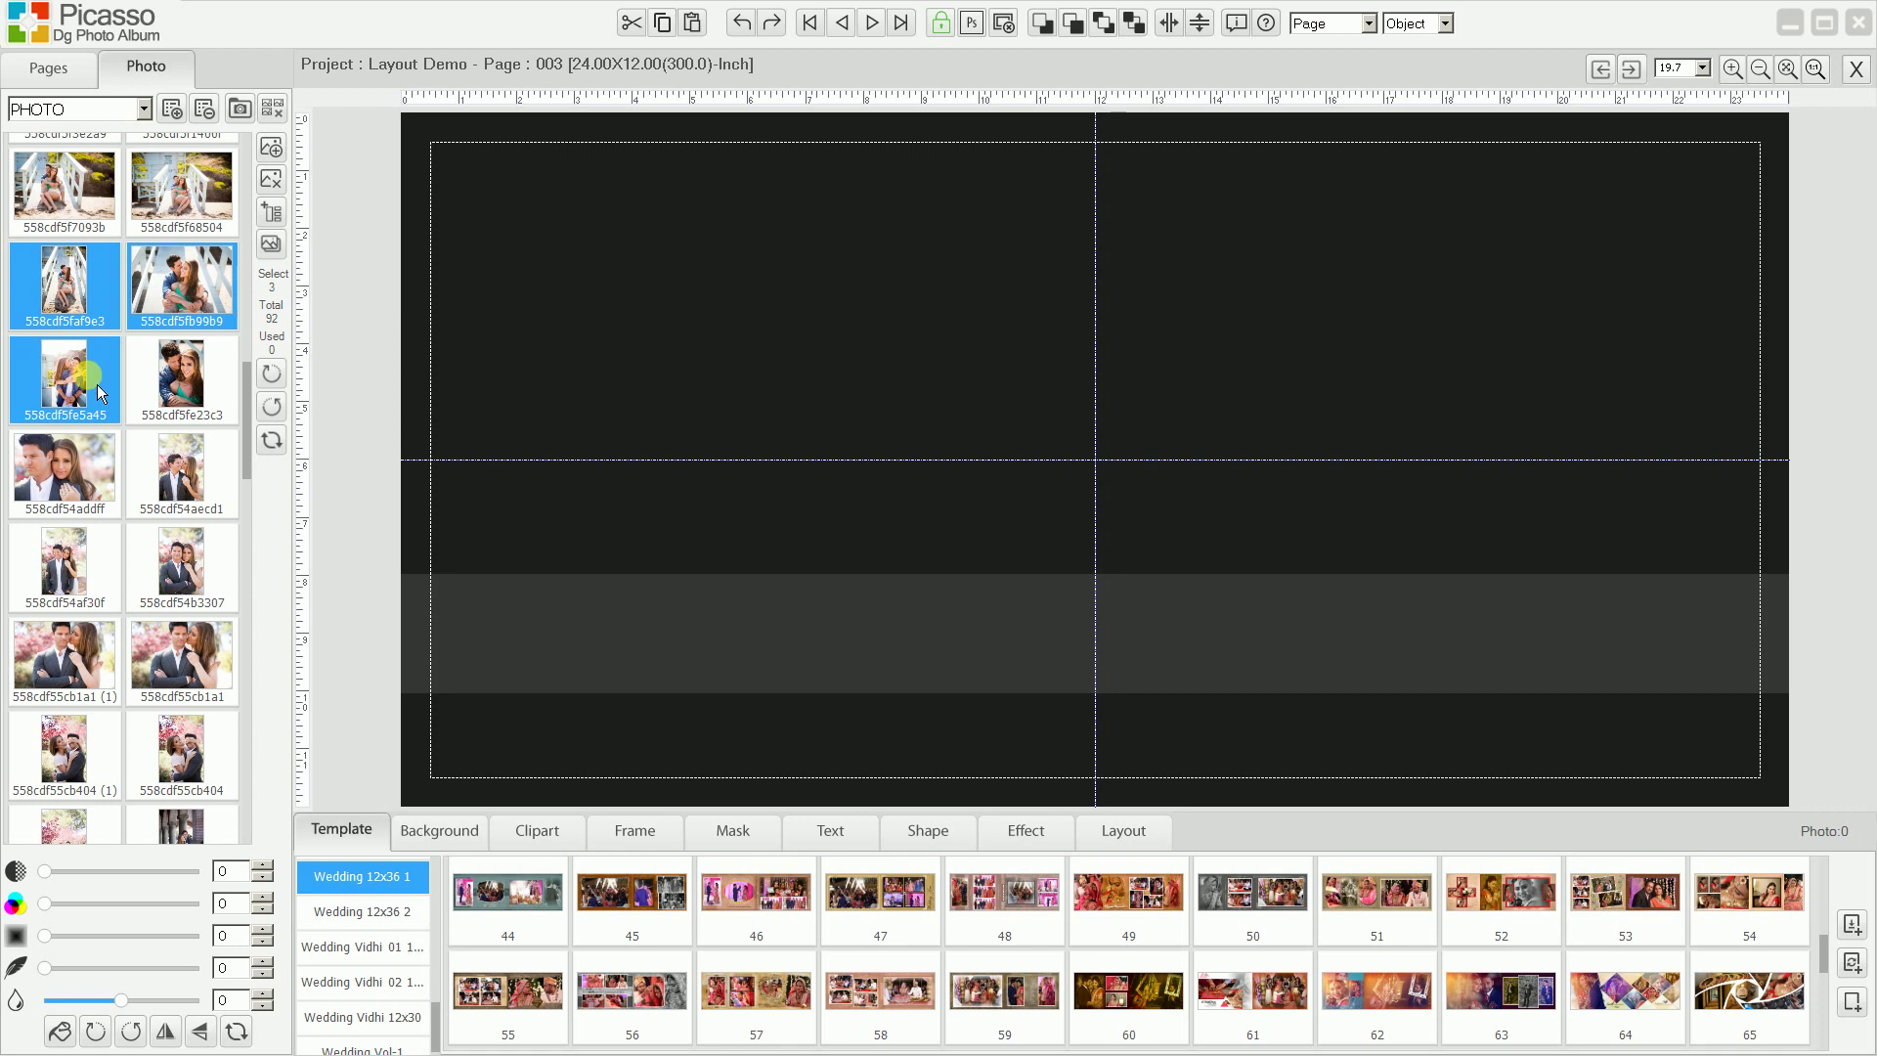
{"action": "left_click", "coordinate": [271, 147]}
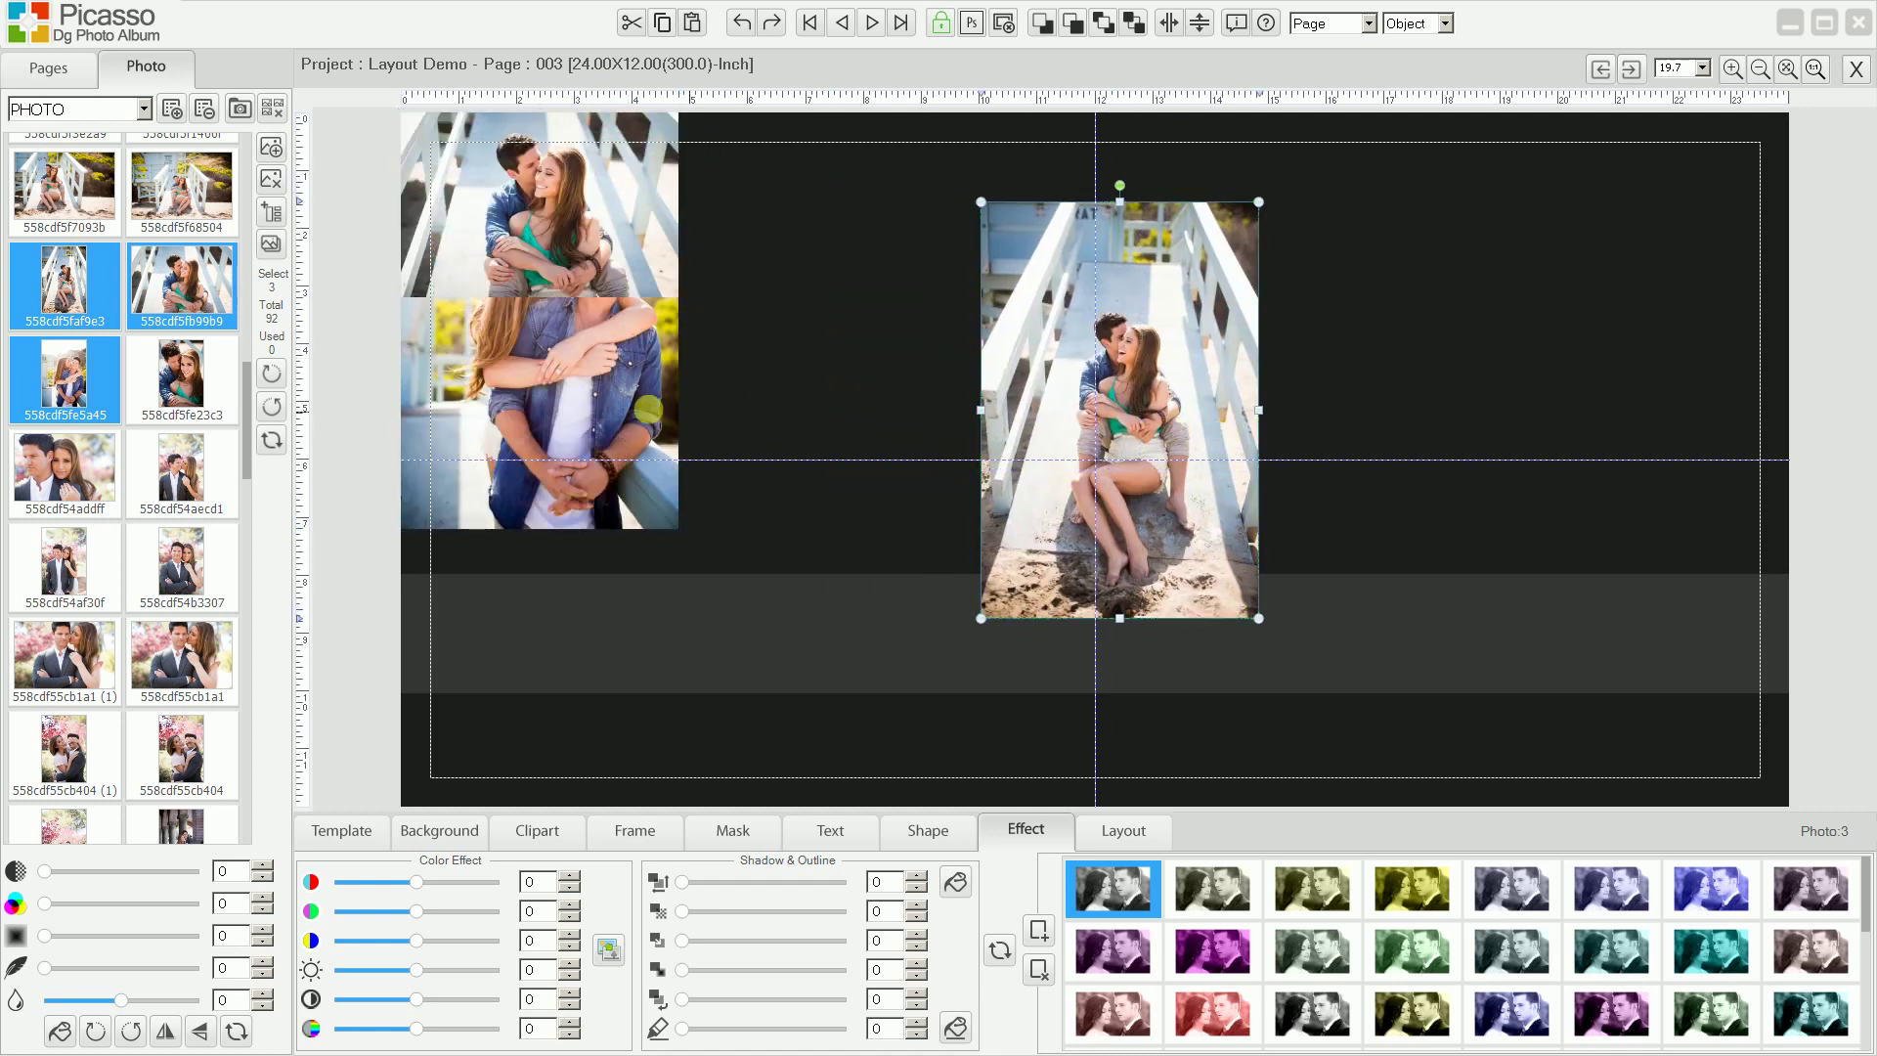
Rearrange the three placed photos into a row across the spread.
{"action": "left_click_drag", "start_coordinate": [647, 409], "coordinate": [897, 502]}
{"action": "mouse_move", "coordinate": [575, 240]}
{"action": "left_mouse_down"}
{"action": "mouse_move", "coordinate": [1621, 397]}
{"action": "mouse_move", "coordinate": [1493, 363]}
{"action": "left_mouse_up"}
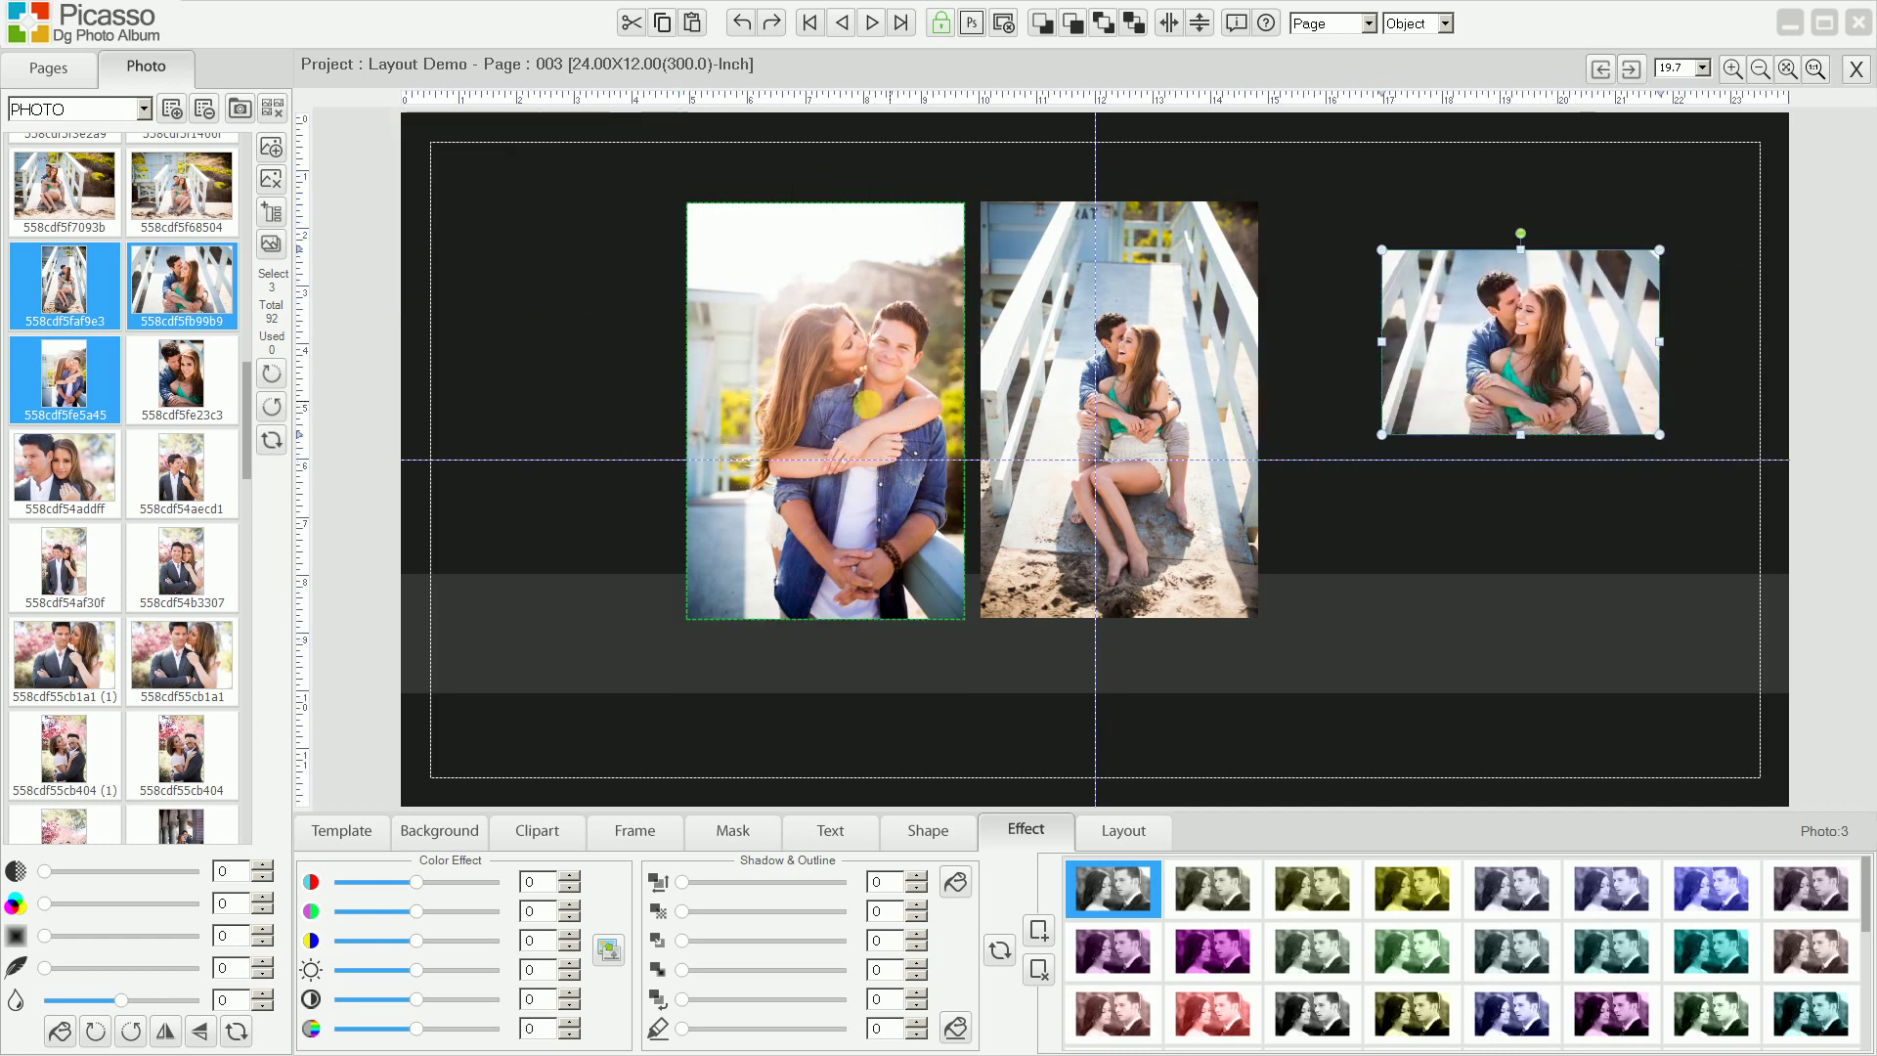
{"action": "left_click_drag", "start_coordinate": [877, 413], "coordinate": [665, 422]}
{"action": "mouse_move", "coordinate": [1035, 409]}
{"action": "left_mouse_down"}
{"action": "mouse_move", "coordinate": [917, 466]}
{"action": "mouse_move", "coordinate": [849, 418]}
{"action": "left_mouse_up"}
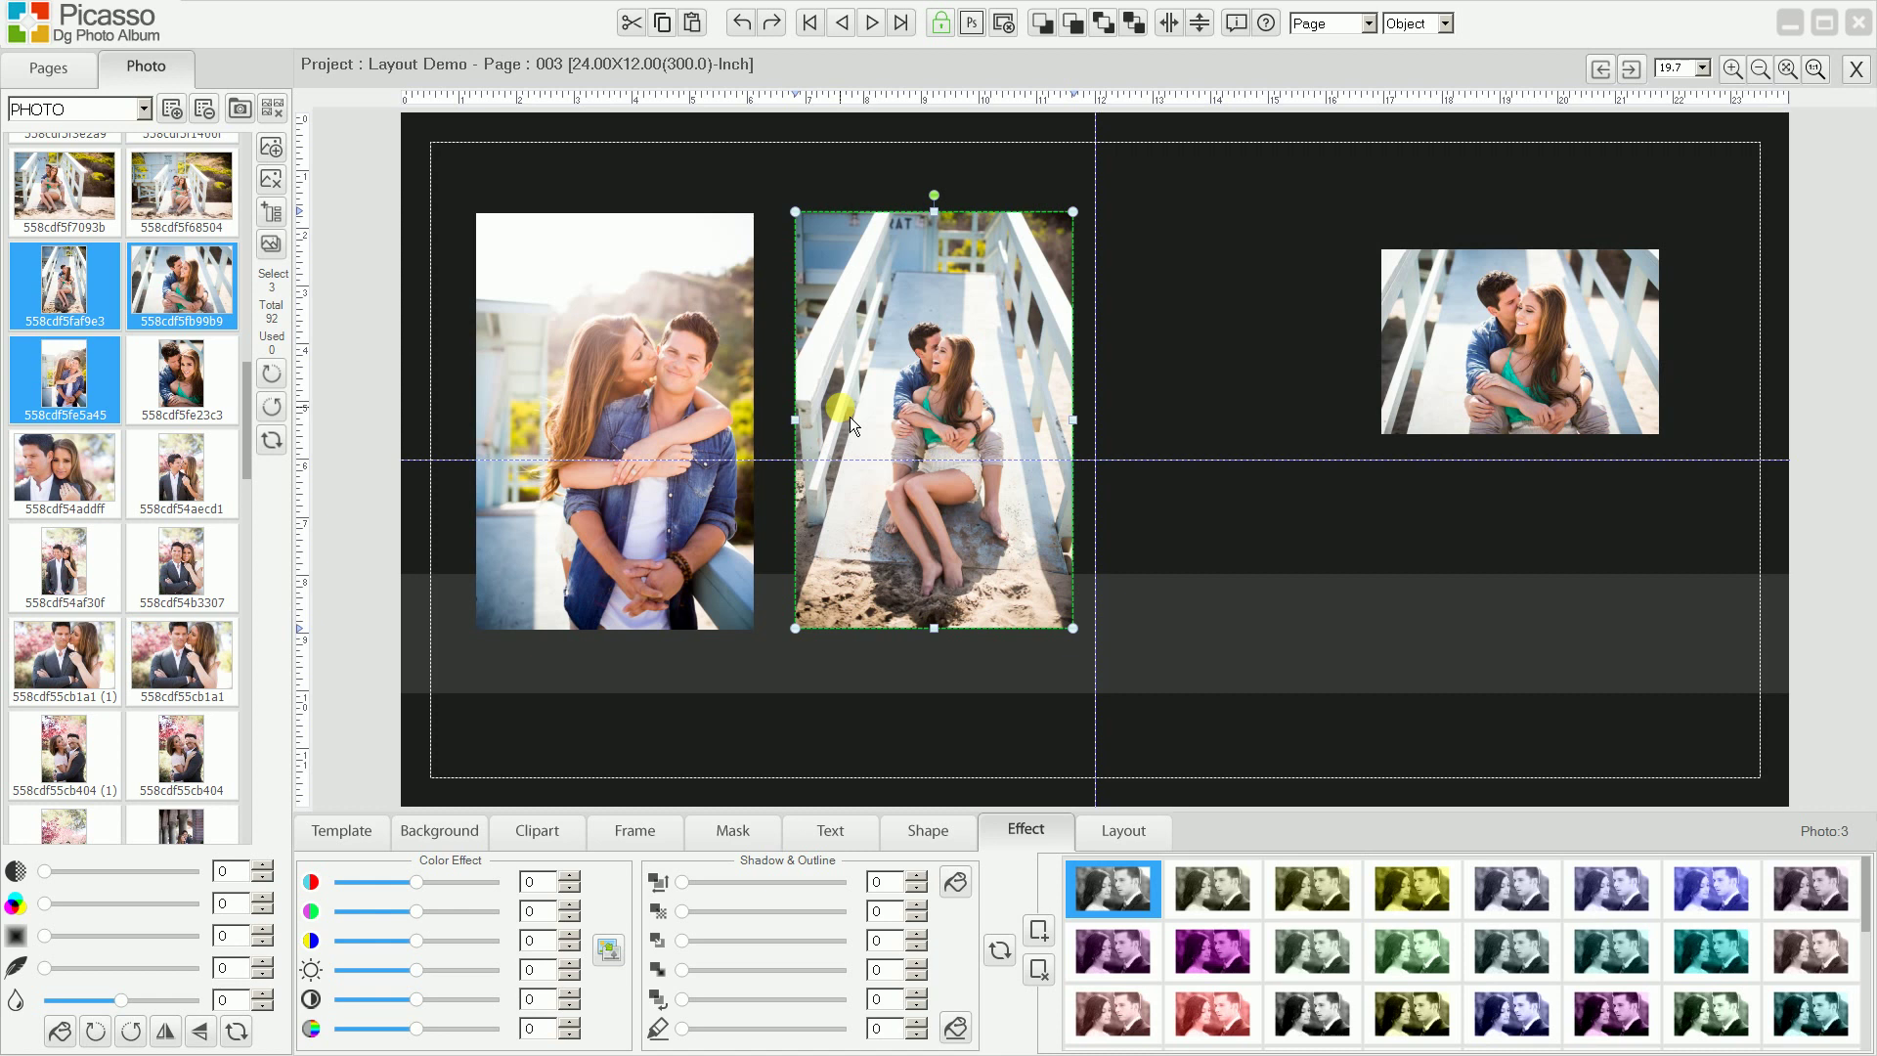
Delete the left portrait photo and select the middle one for removal.
{"action": "left_click", "coordinate": [692, 445]}
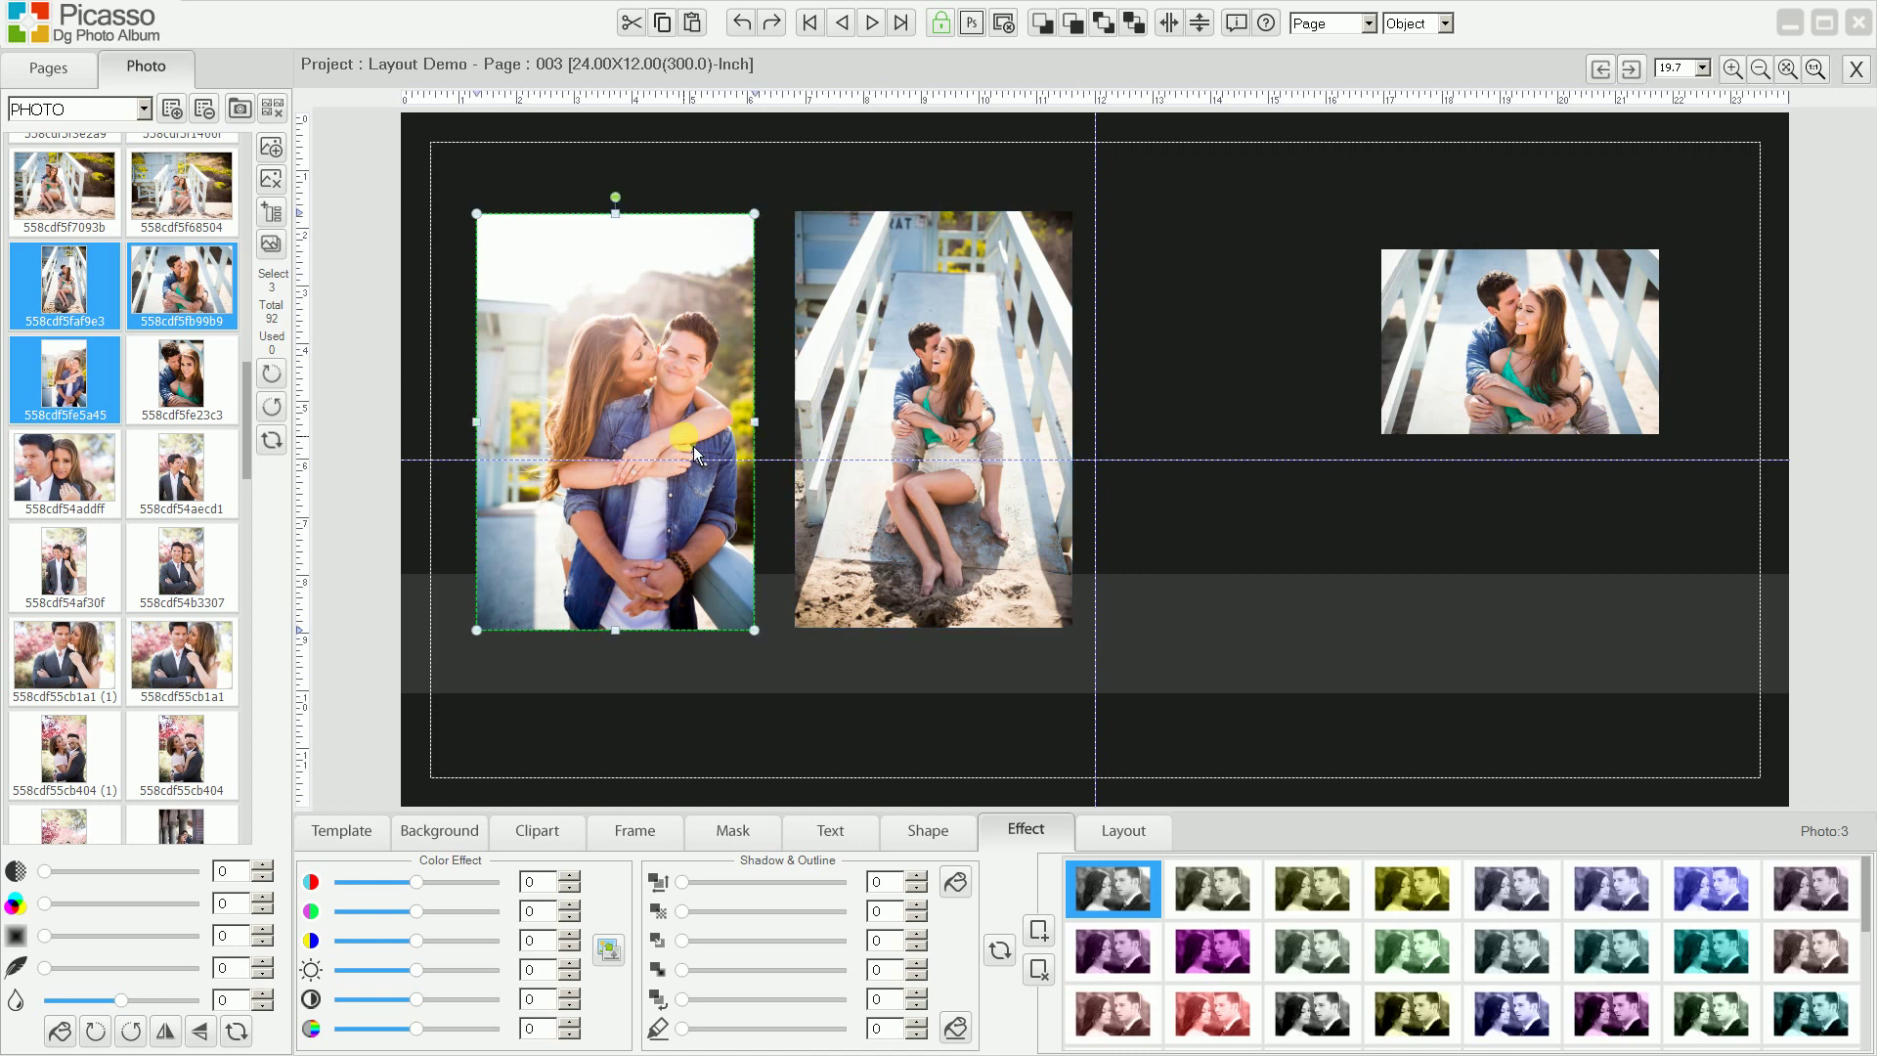
{"action": "key", "text": "Delete"}
{"action": "left_click", "coordinate": [880, 448]}
Delete the remaining photos so page 003 is empty.
{"action": "key", "text": "Delete"}
{"action": "left_click", "coordinate": [1406, 416]}
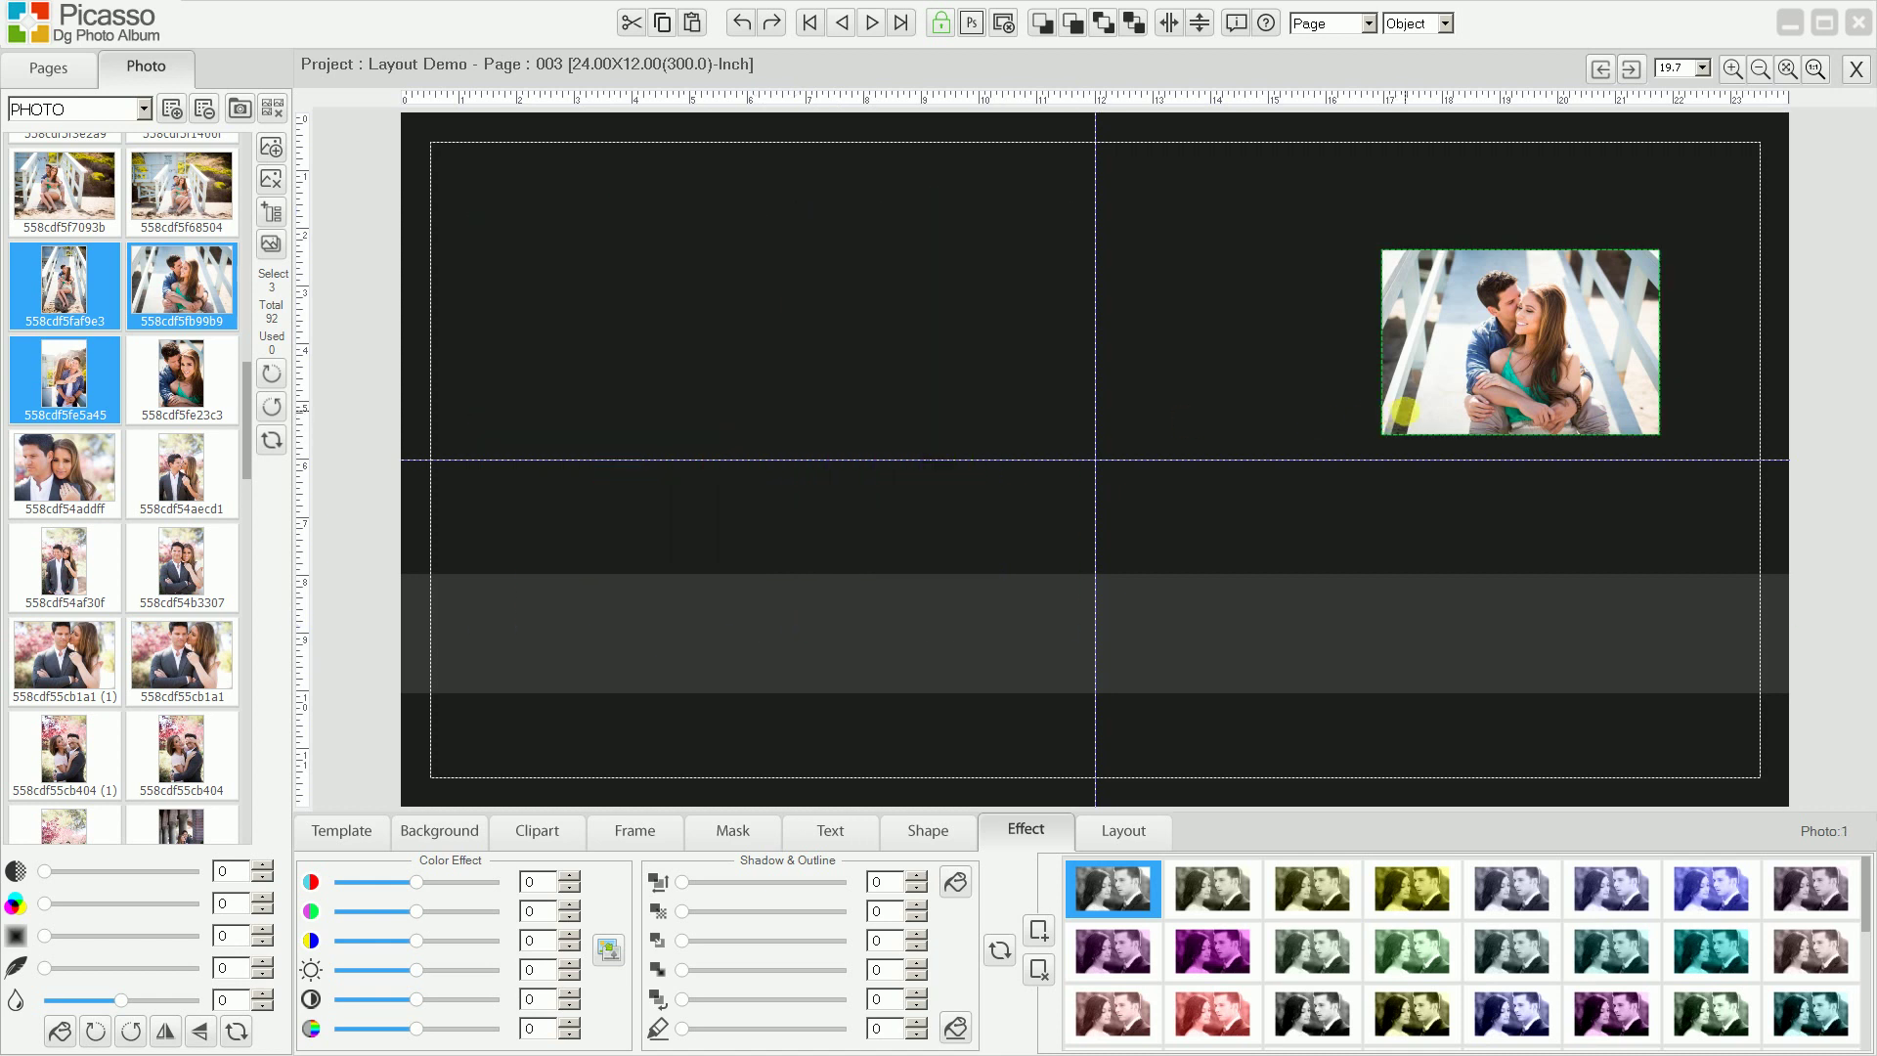
{"action": "key", "text": "Delete"}
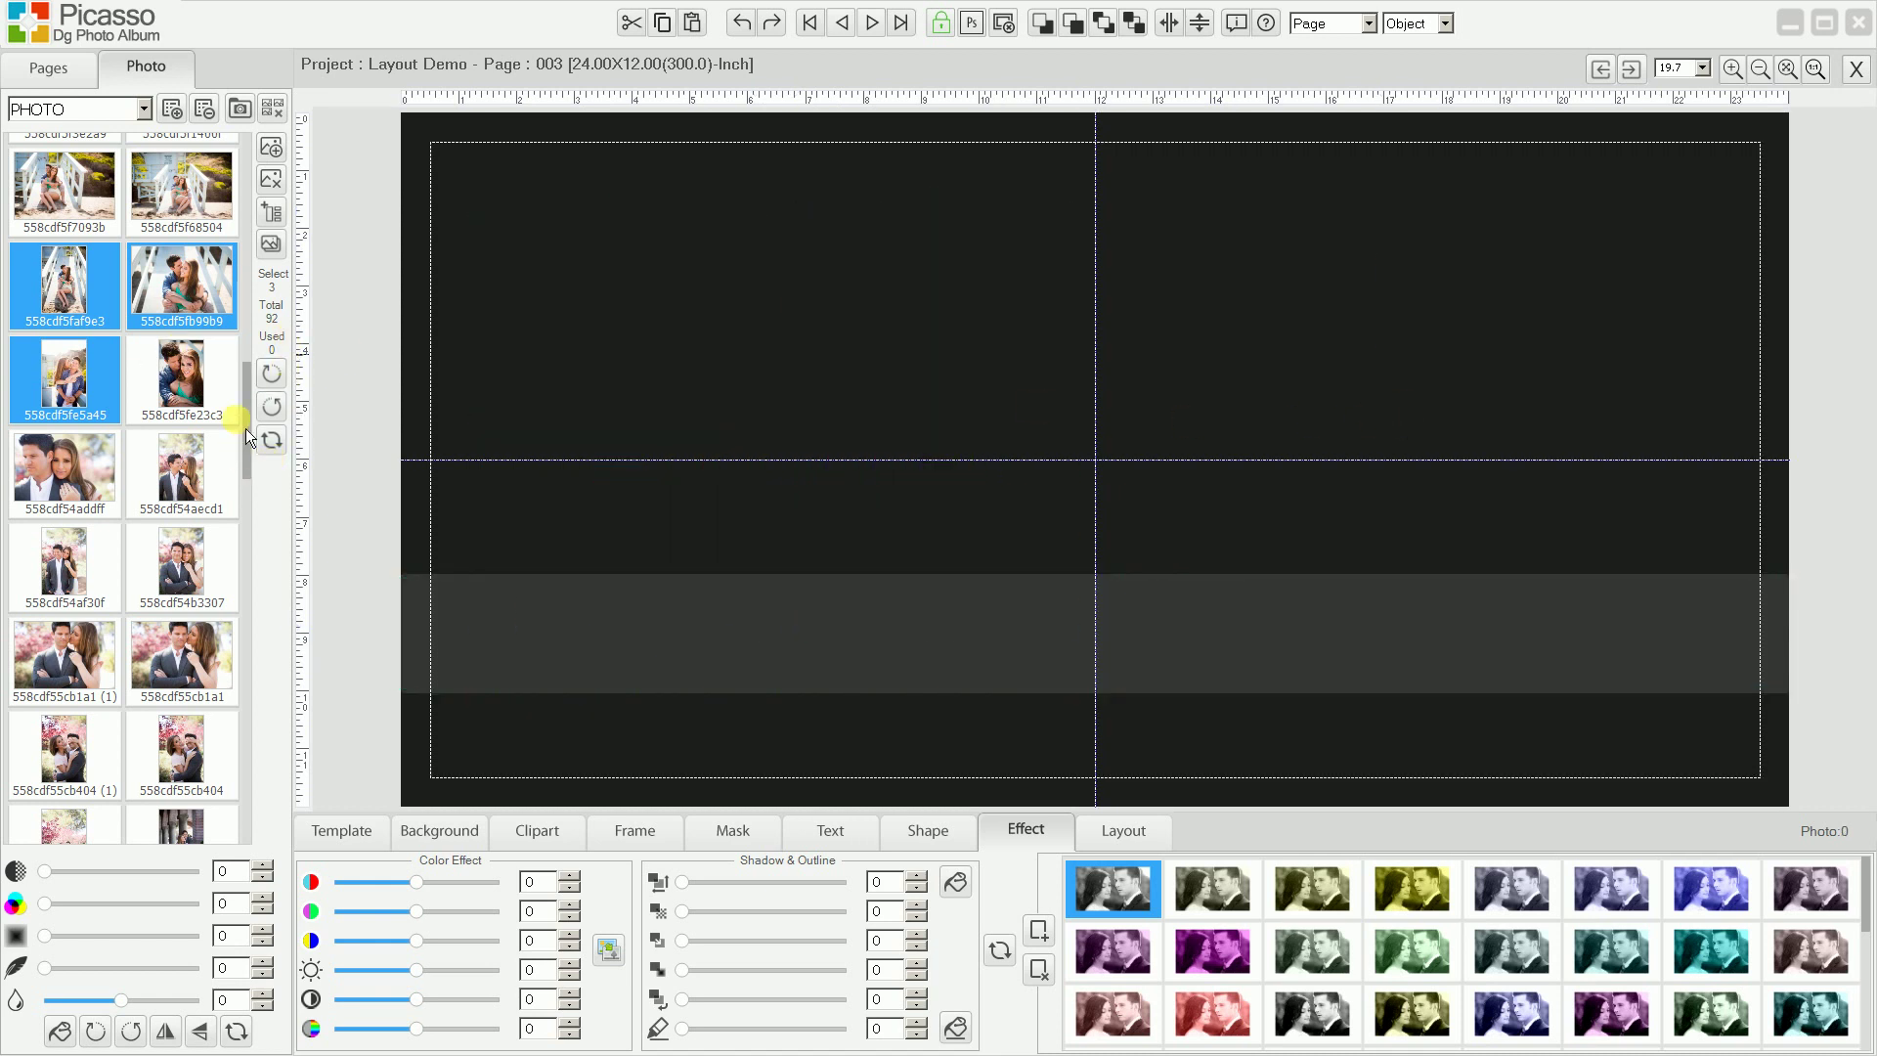
Select photos 558cdf54aecd1, 558cdf54af30f, 558cdf54b3307, 558cdf55cb404 (1) and 558cdf55cb404.
{"action": "left_click_drag", "start_coordinate": [246, 391], "coordinate": [248, 432]}
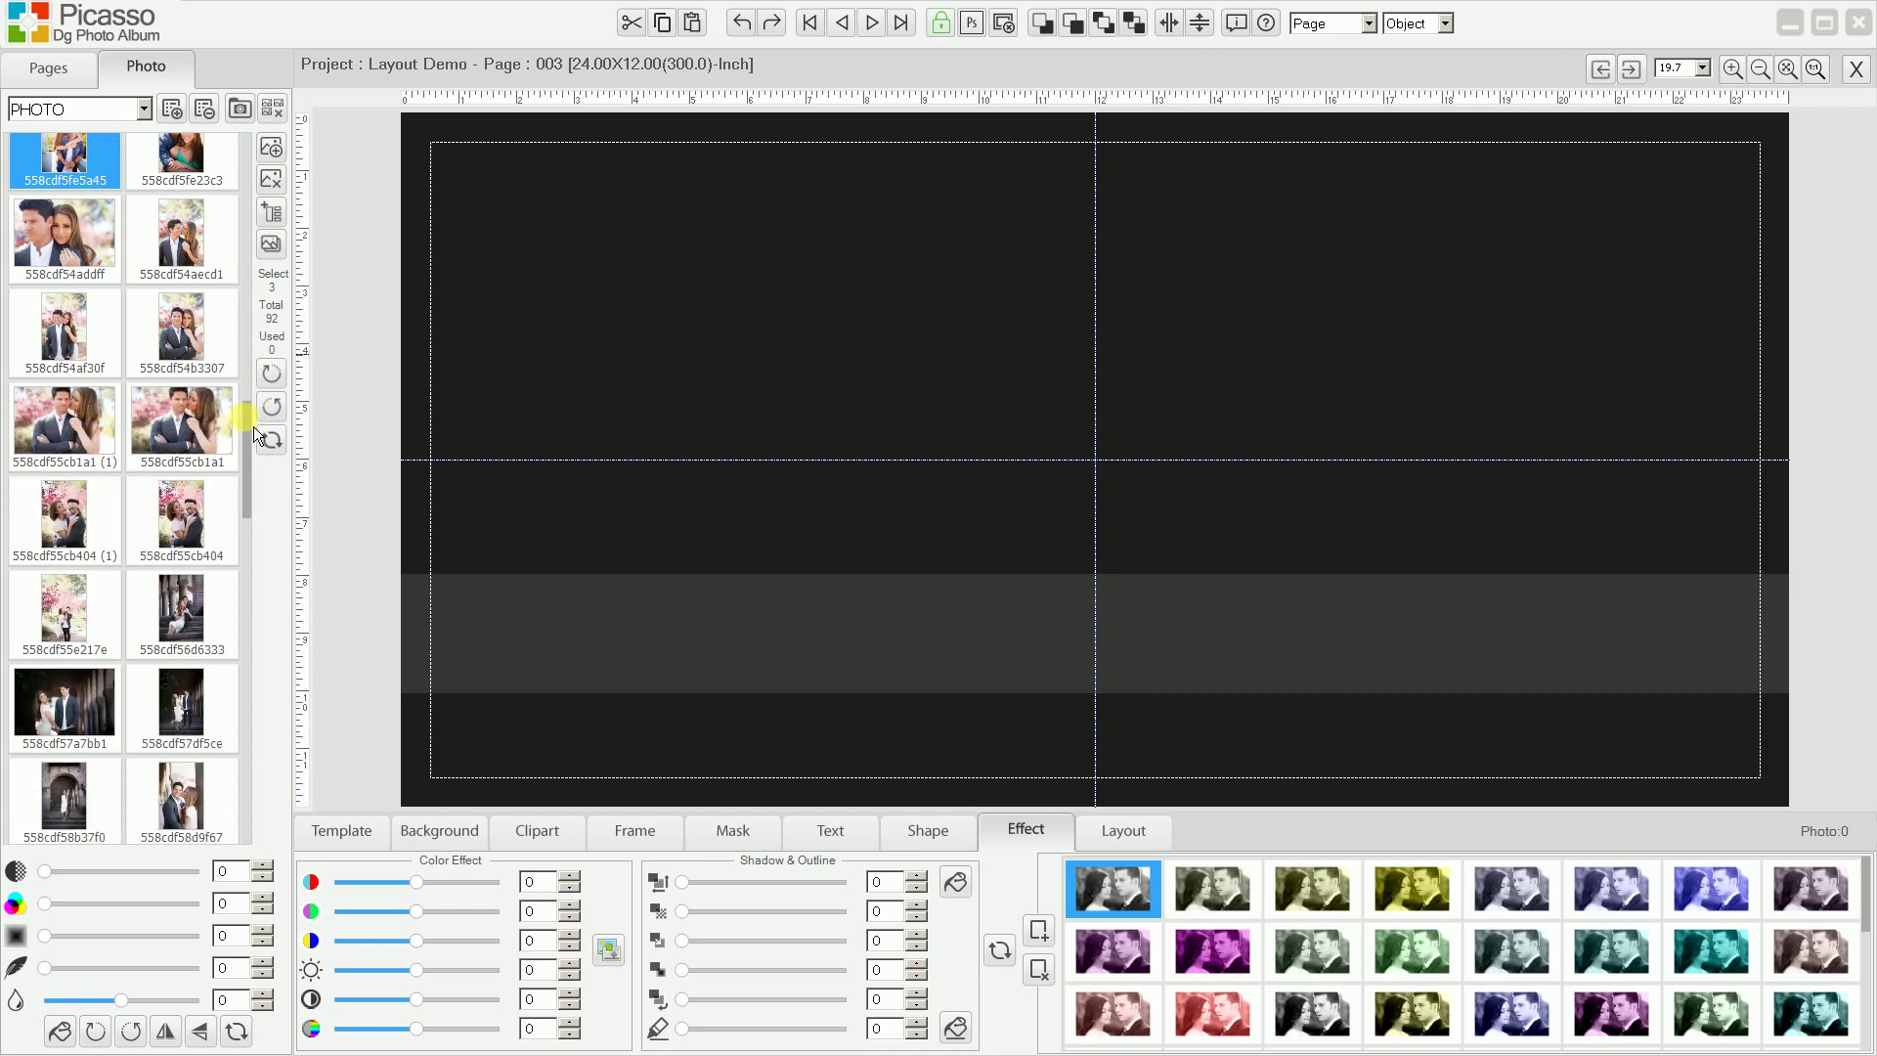
{"action": "left_click", "coordinate": [161, 253]}
{"action": "left_click", "coordinate": [108, 332], "text": "ctrl"}
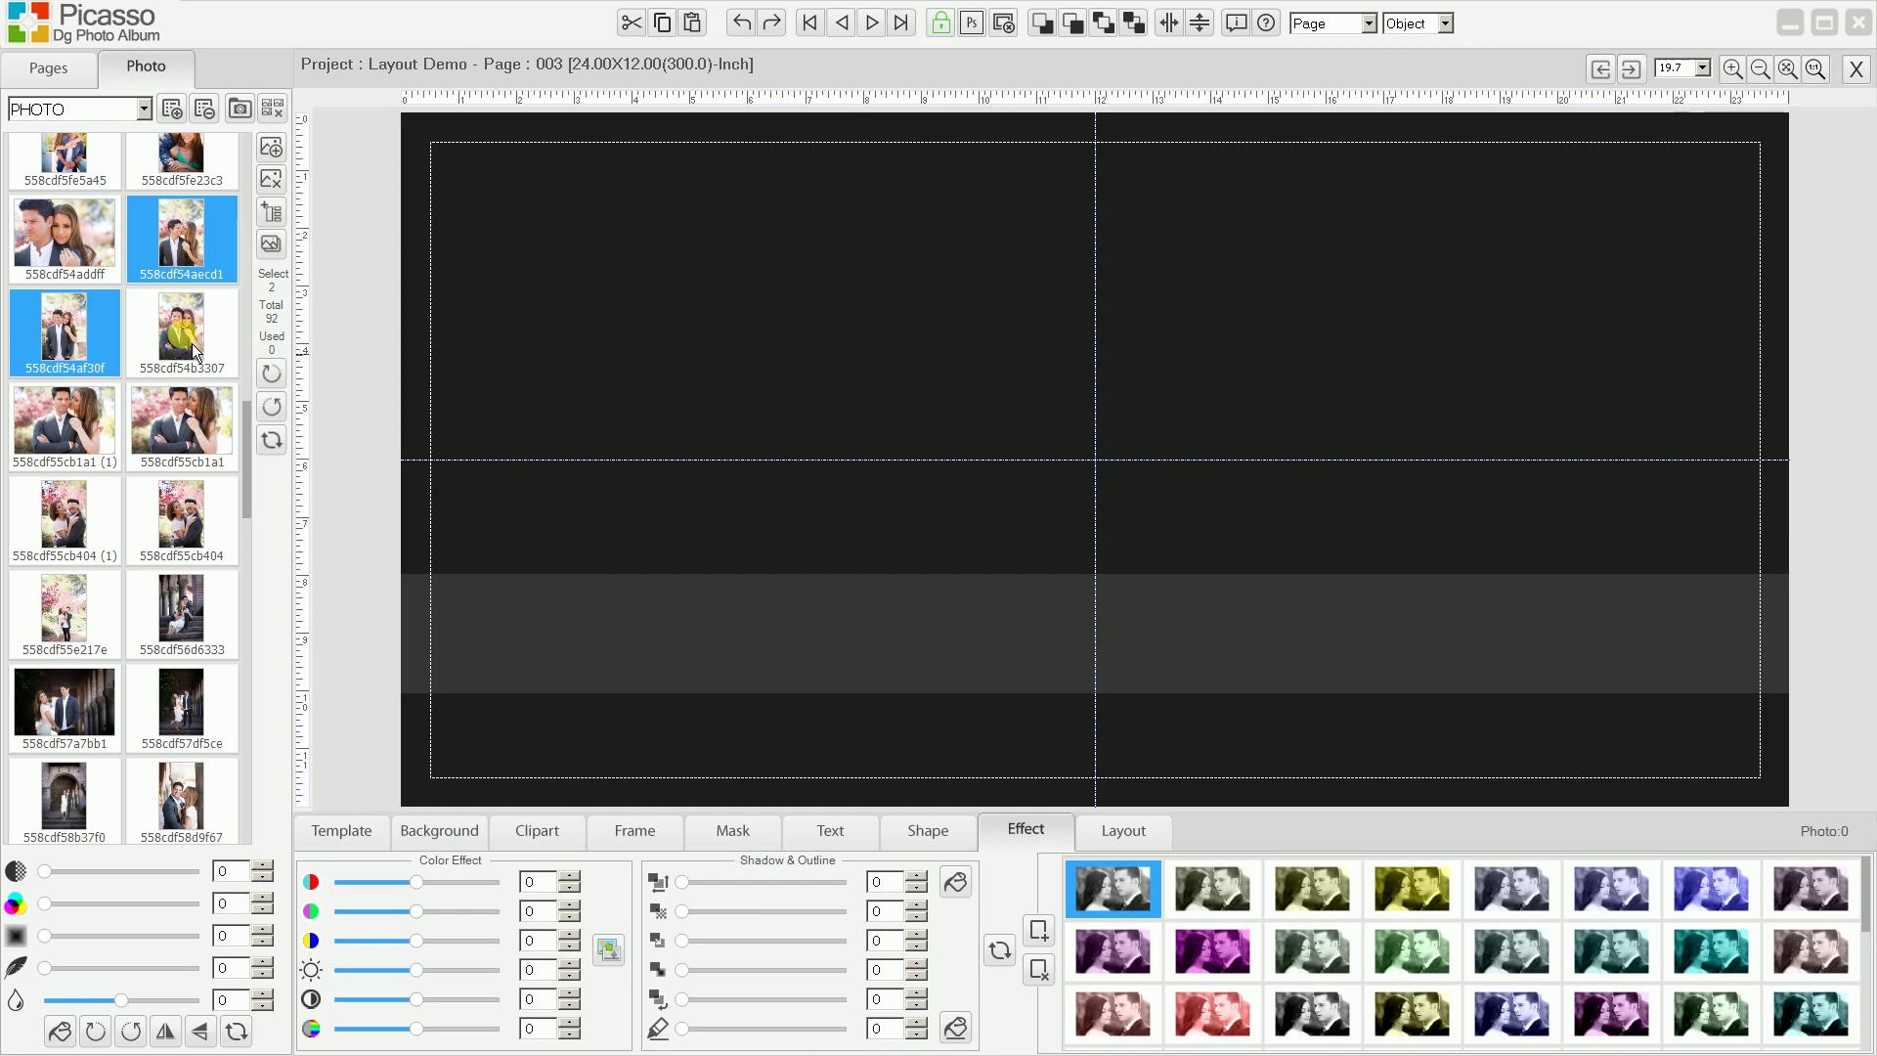
{"action": "left_click", "coordinate": [192, 344], "text": "ctrl"}
{"action": "left_click", "coordinate": [95, 546], "text": "ctrl"}
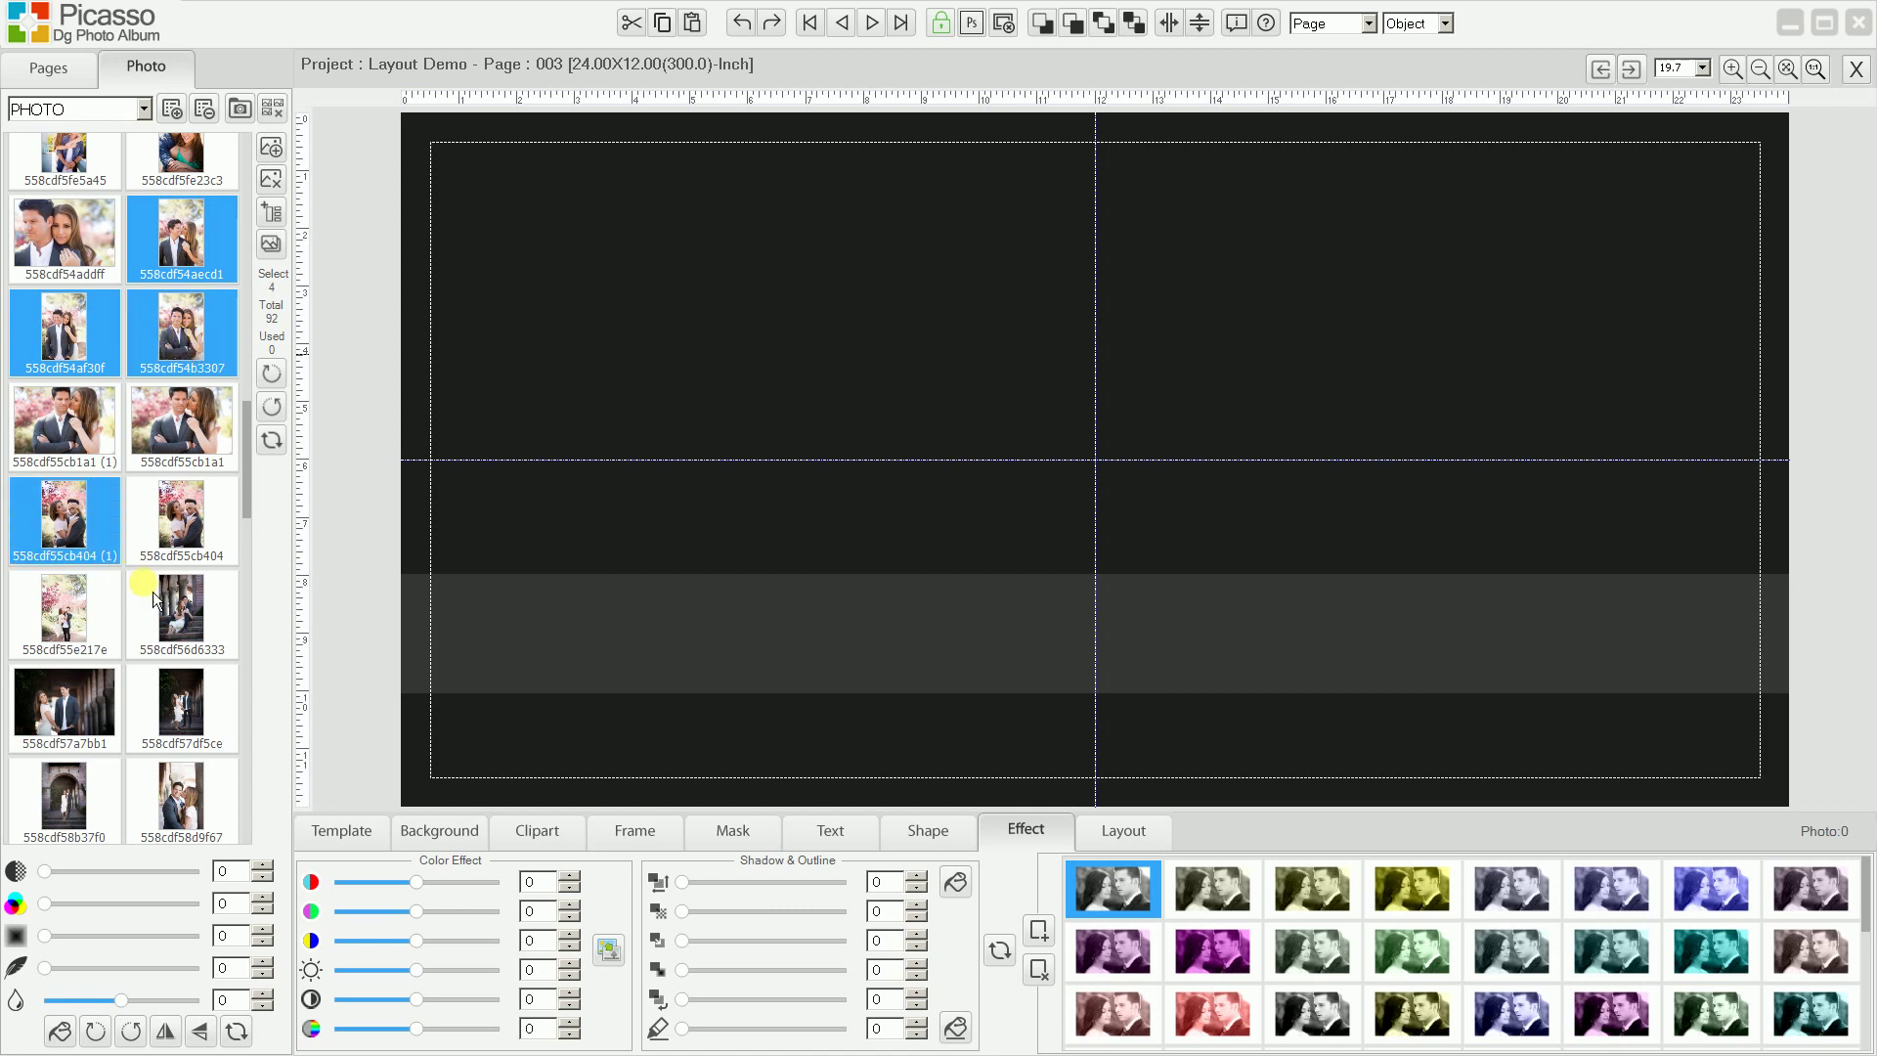
{"action": "left_click", "coordinate": [192, 547], "text": "ctrl"}
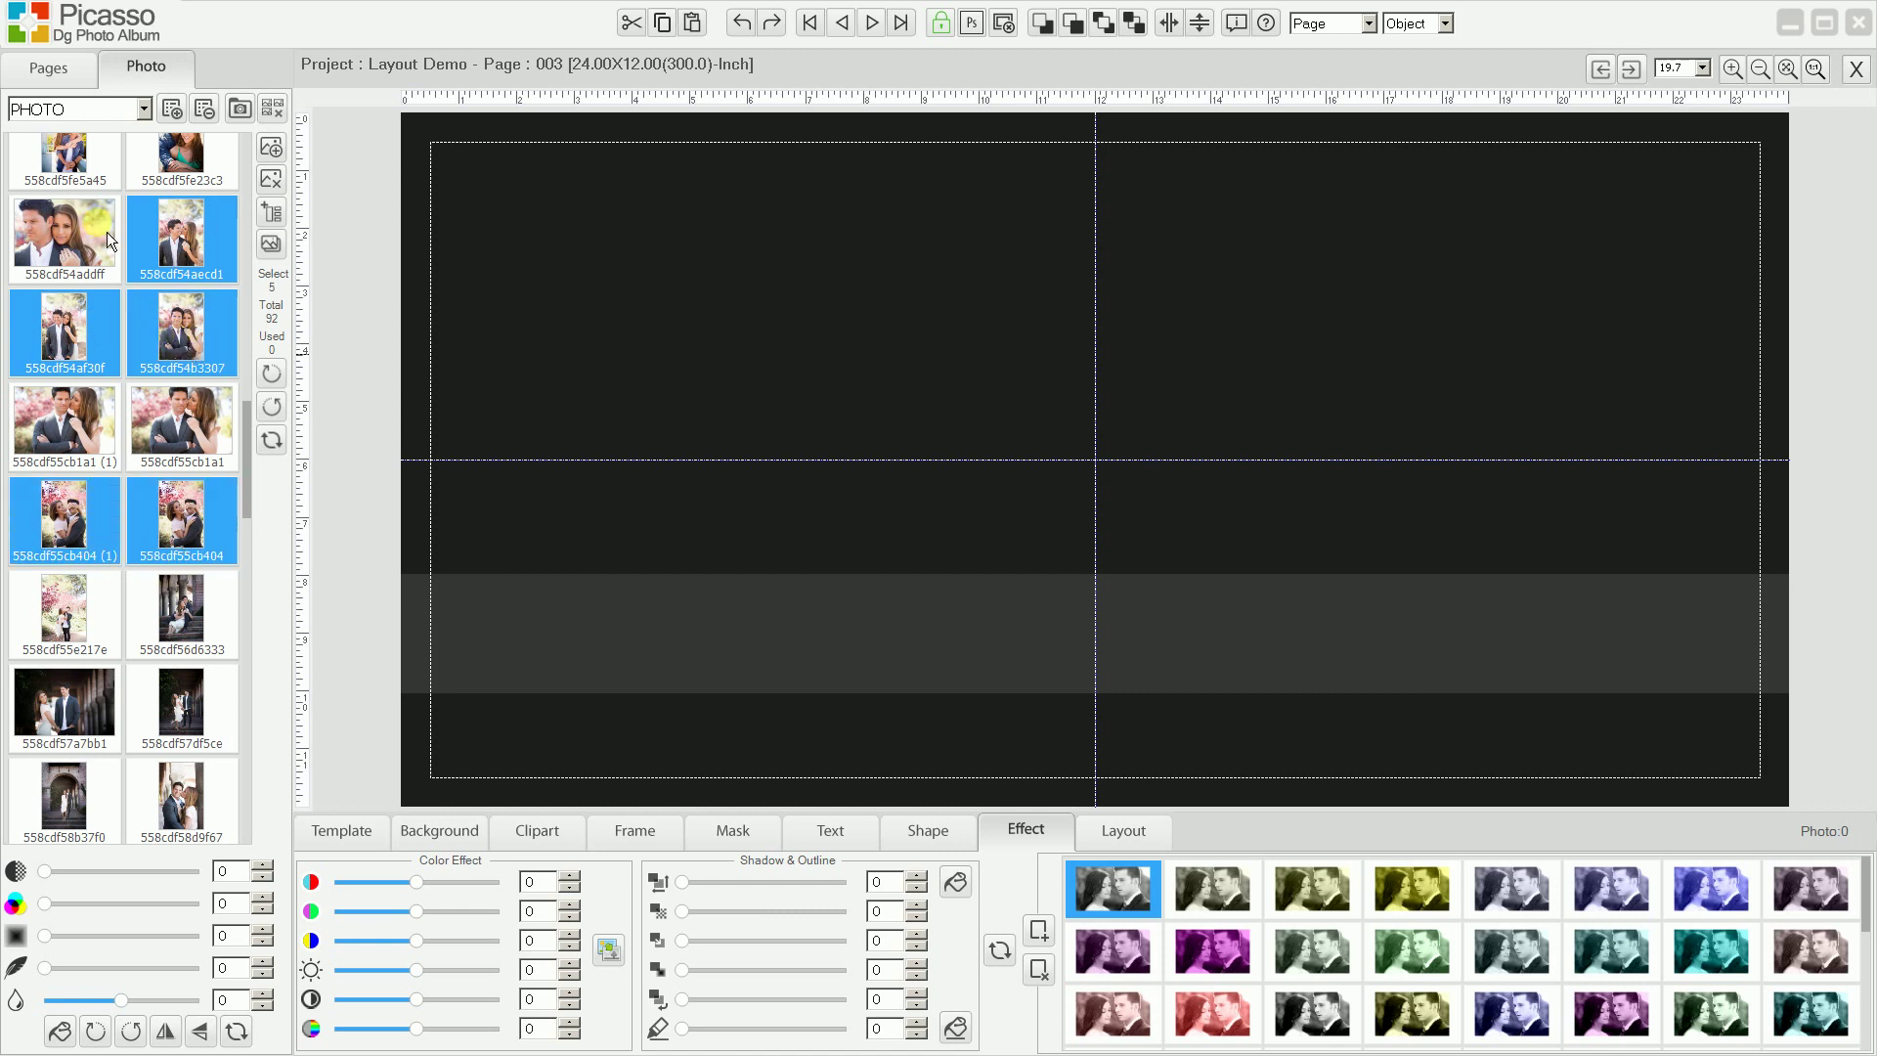
Add the five photos to page 003 and auto-arrange them as one large photo beside a grid.
{"action": "left_click", "coordinate": [282, 235]}
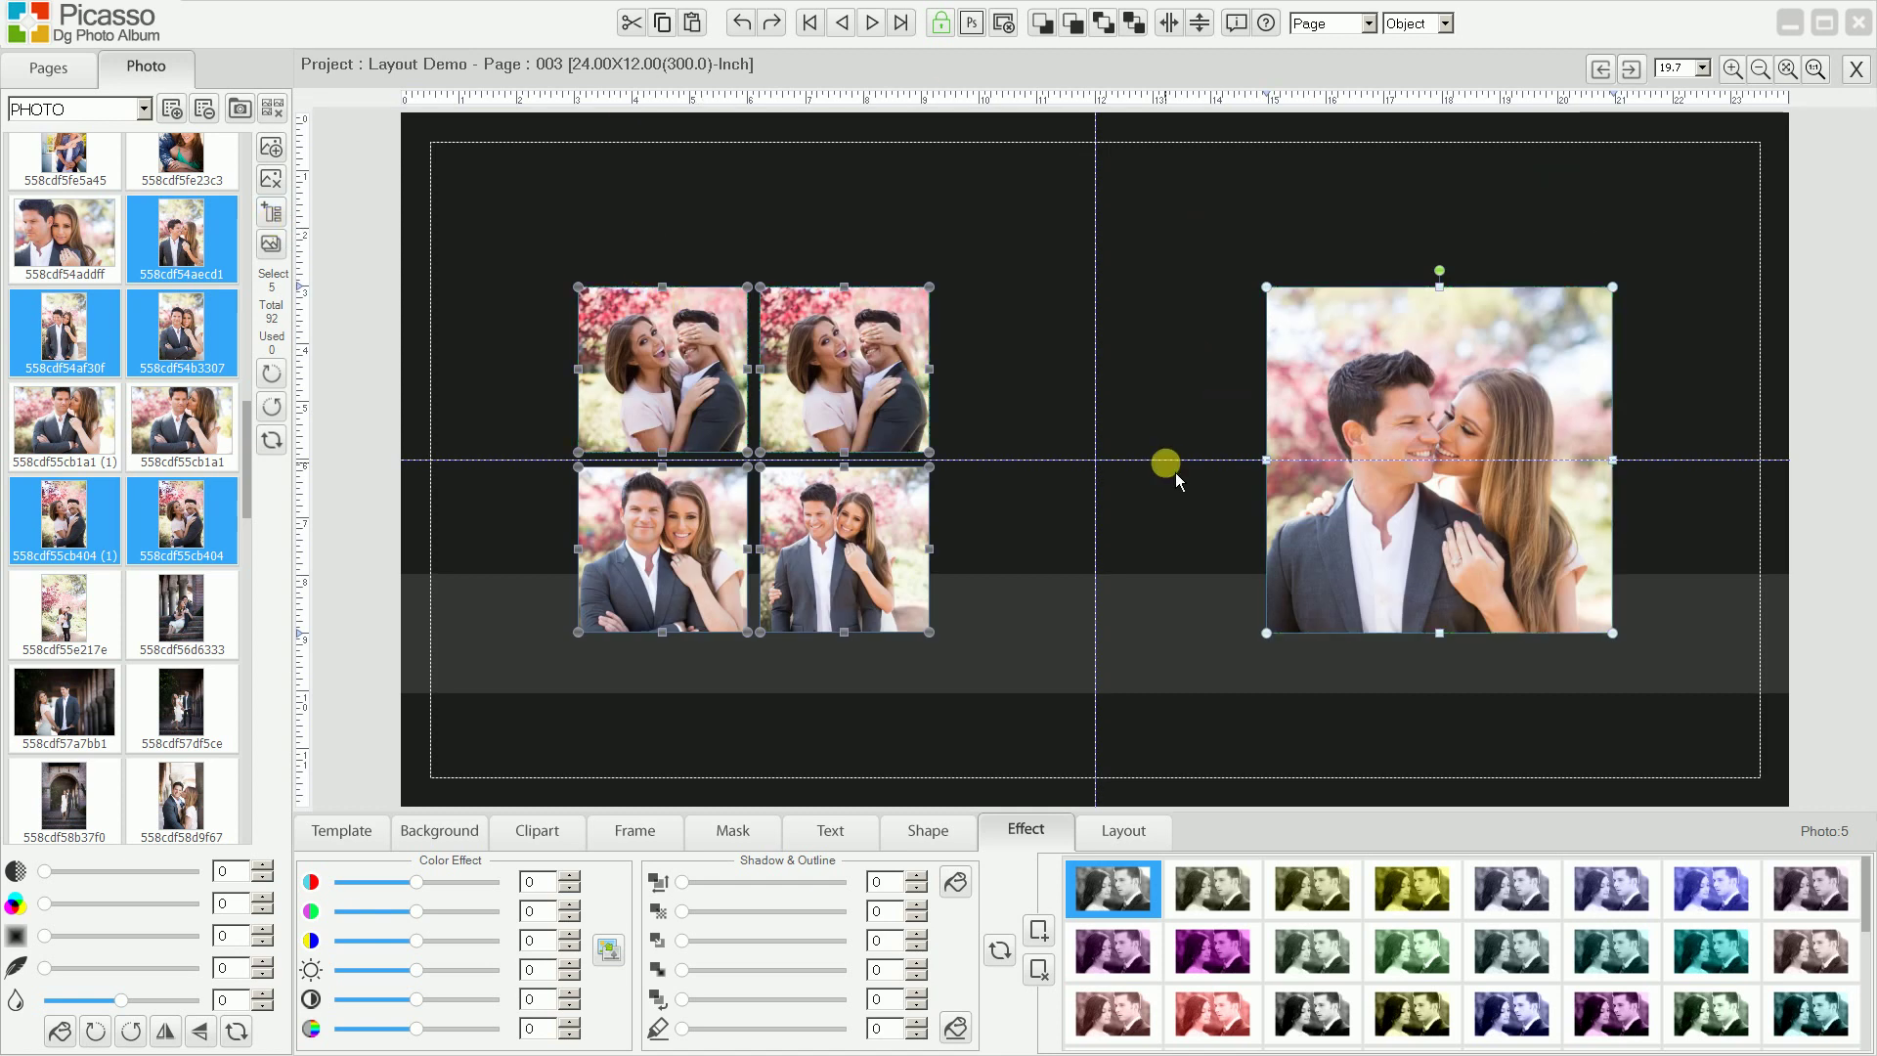
{"action": "left_click", "coordinate": [1150, 383]}
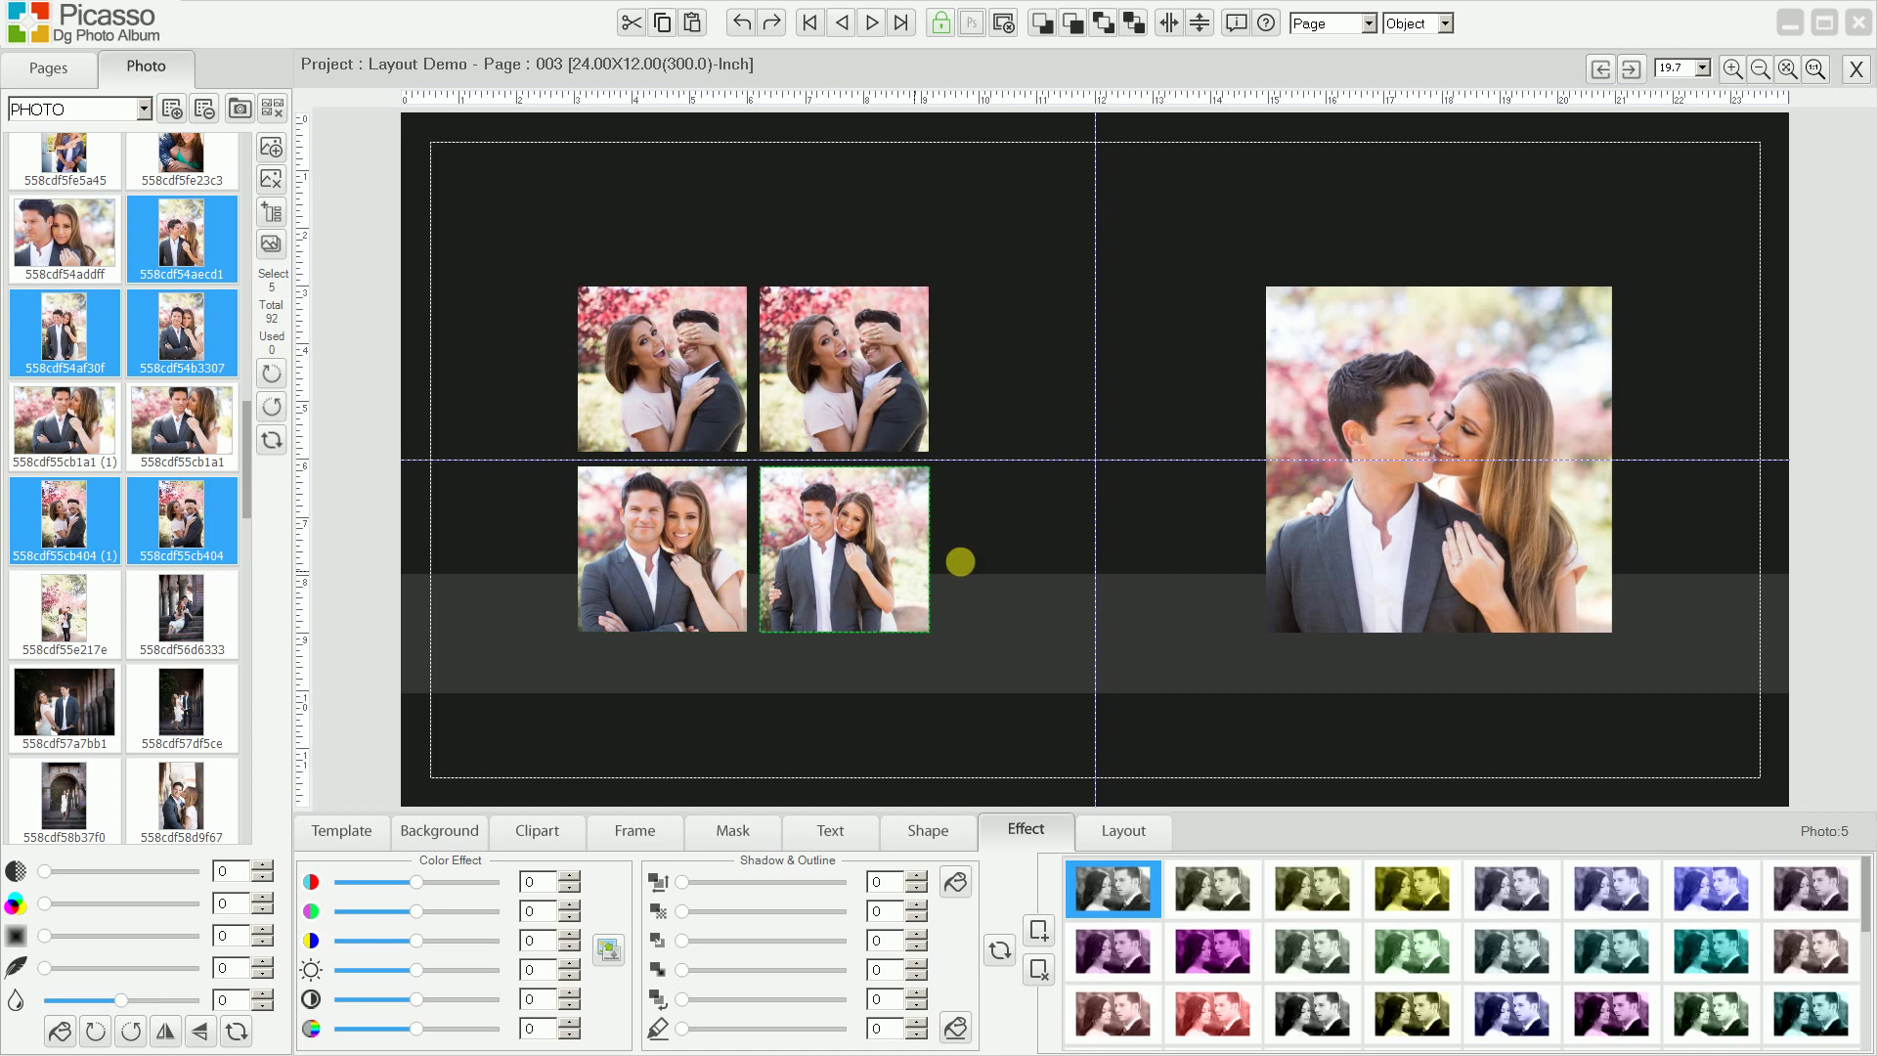
{"action": "left_click", "coordinate": [1513, 552]}
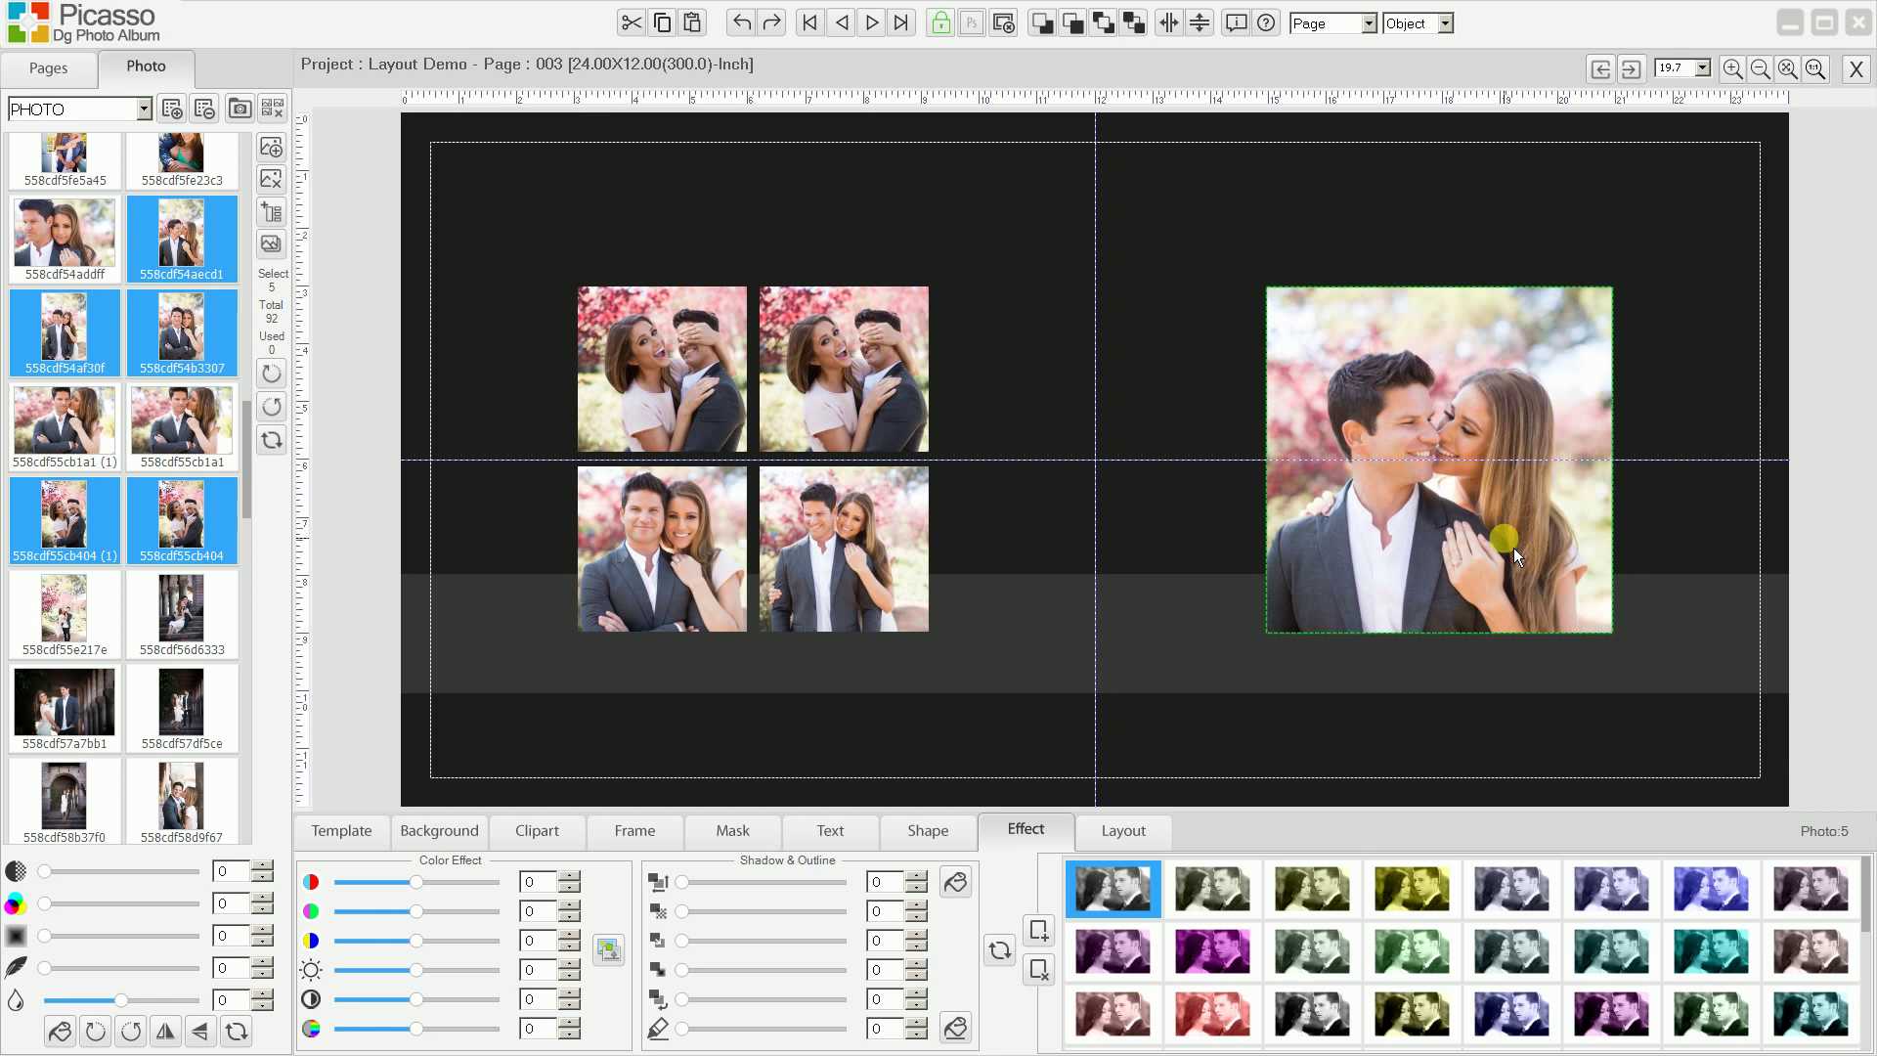
{"action": "left_click", "coordinate": [1646, 138]}
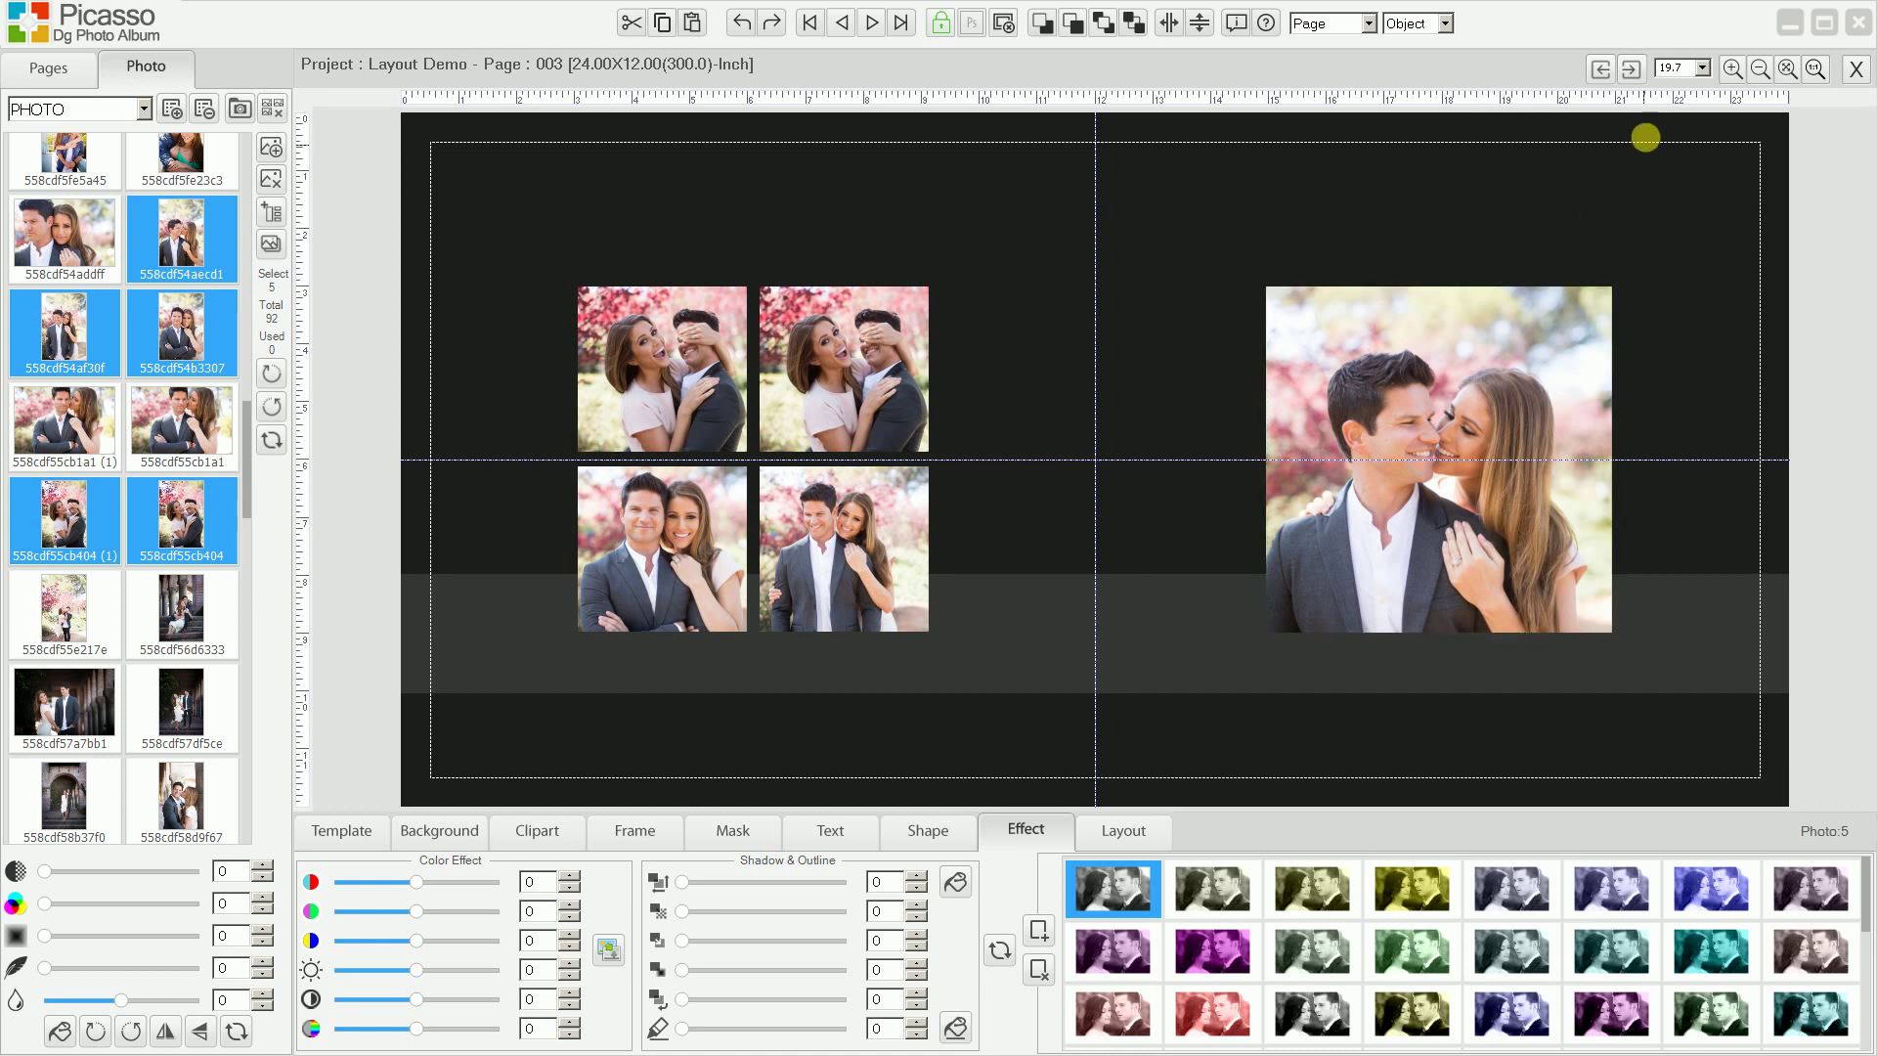
{"action": "left_click", "coordinate": [1631, 70]}
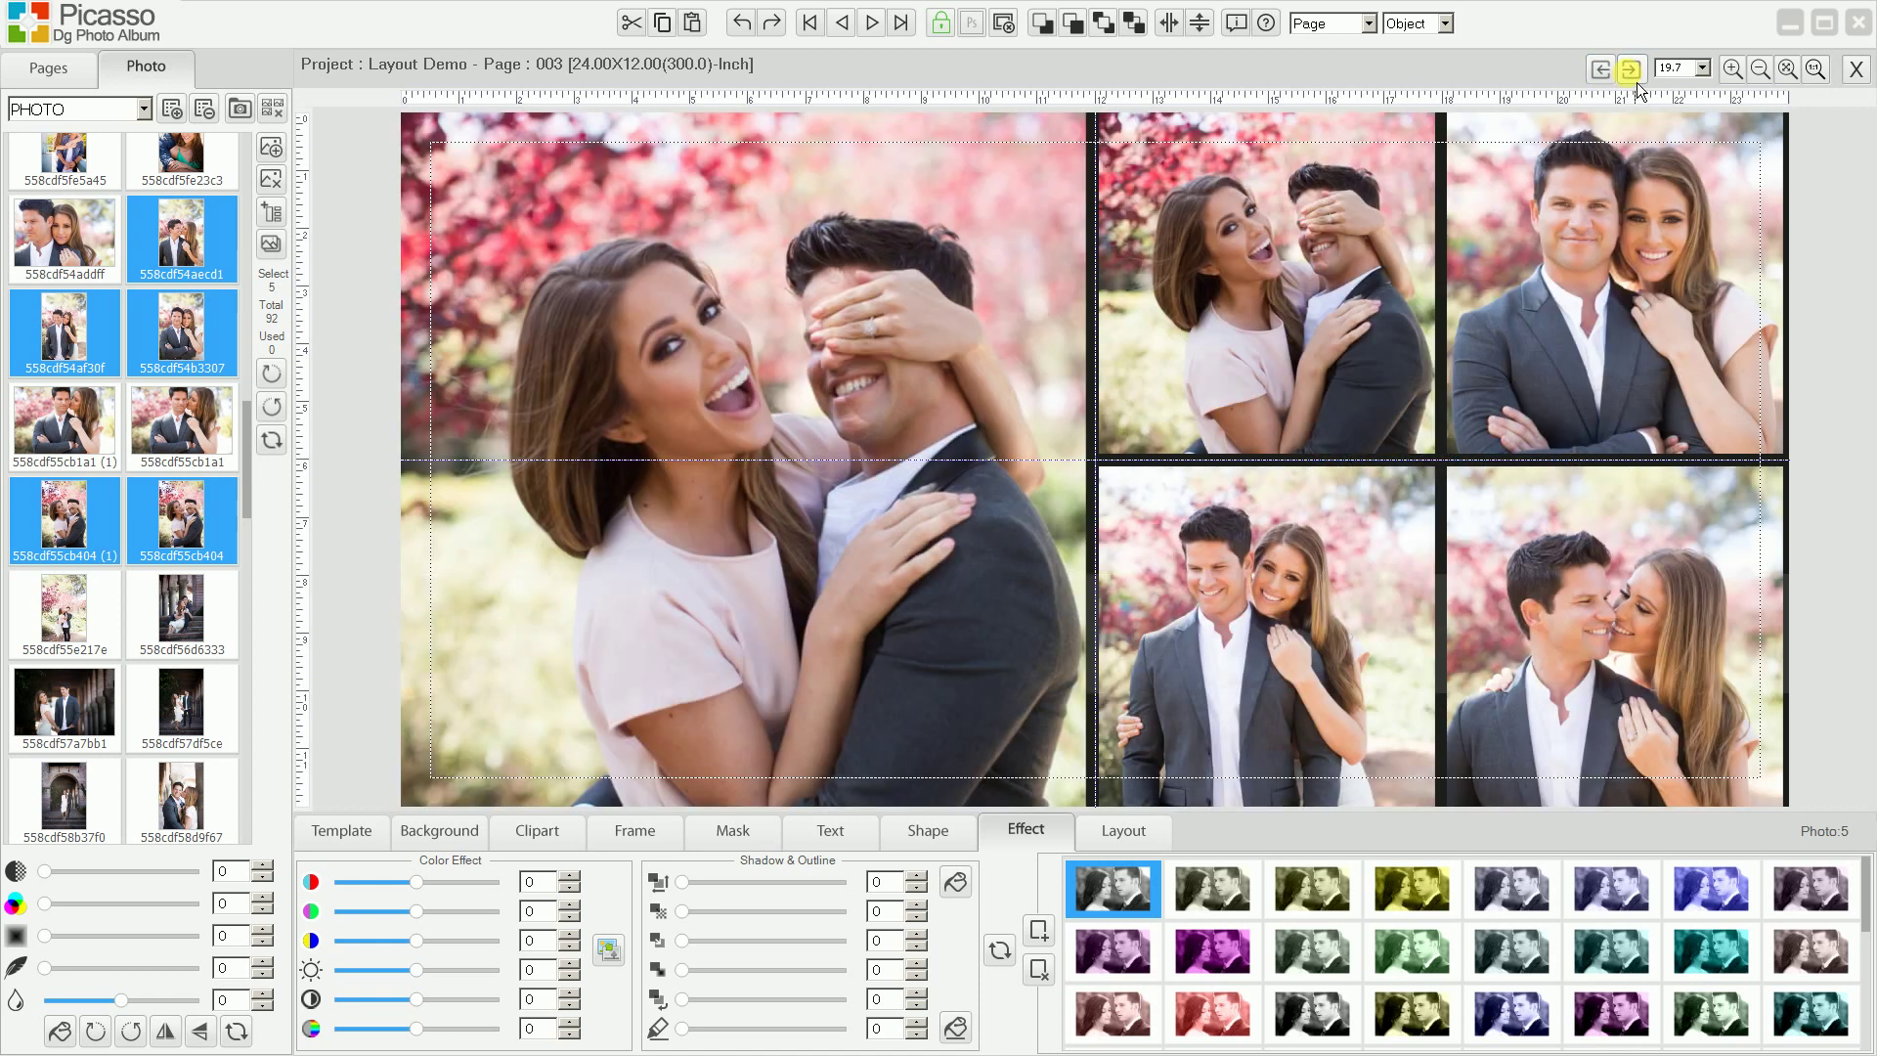
Cycle the auto layouts to one large photo with a column of four, then select the large photo.
{"action": "left_click", "coordinate": [1636, 82]}
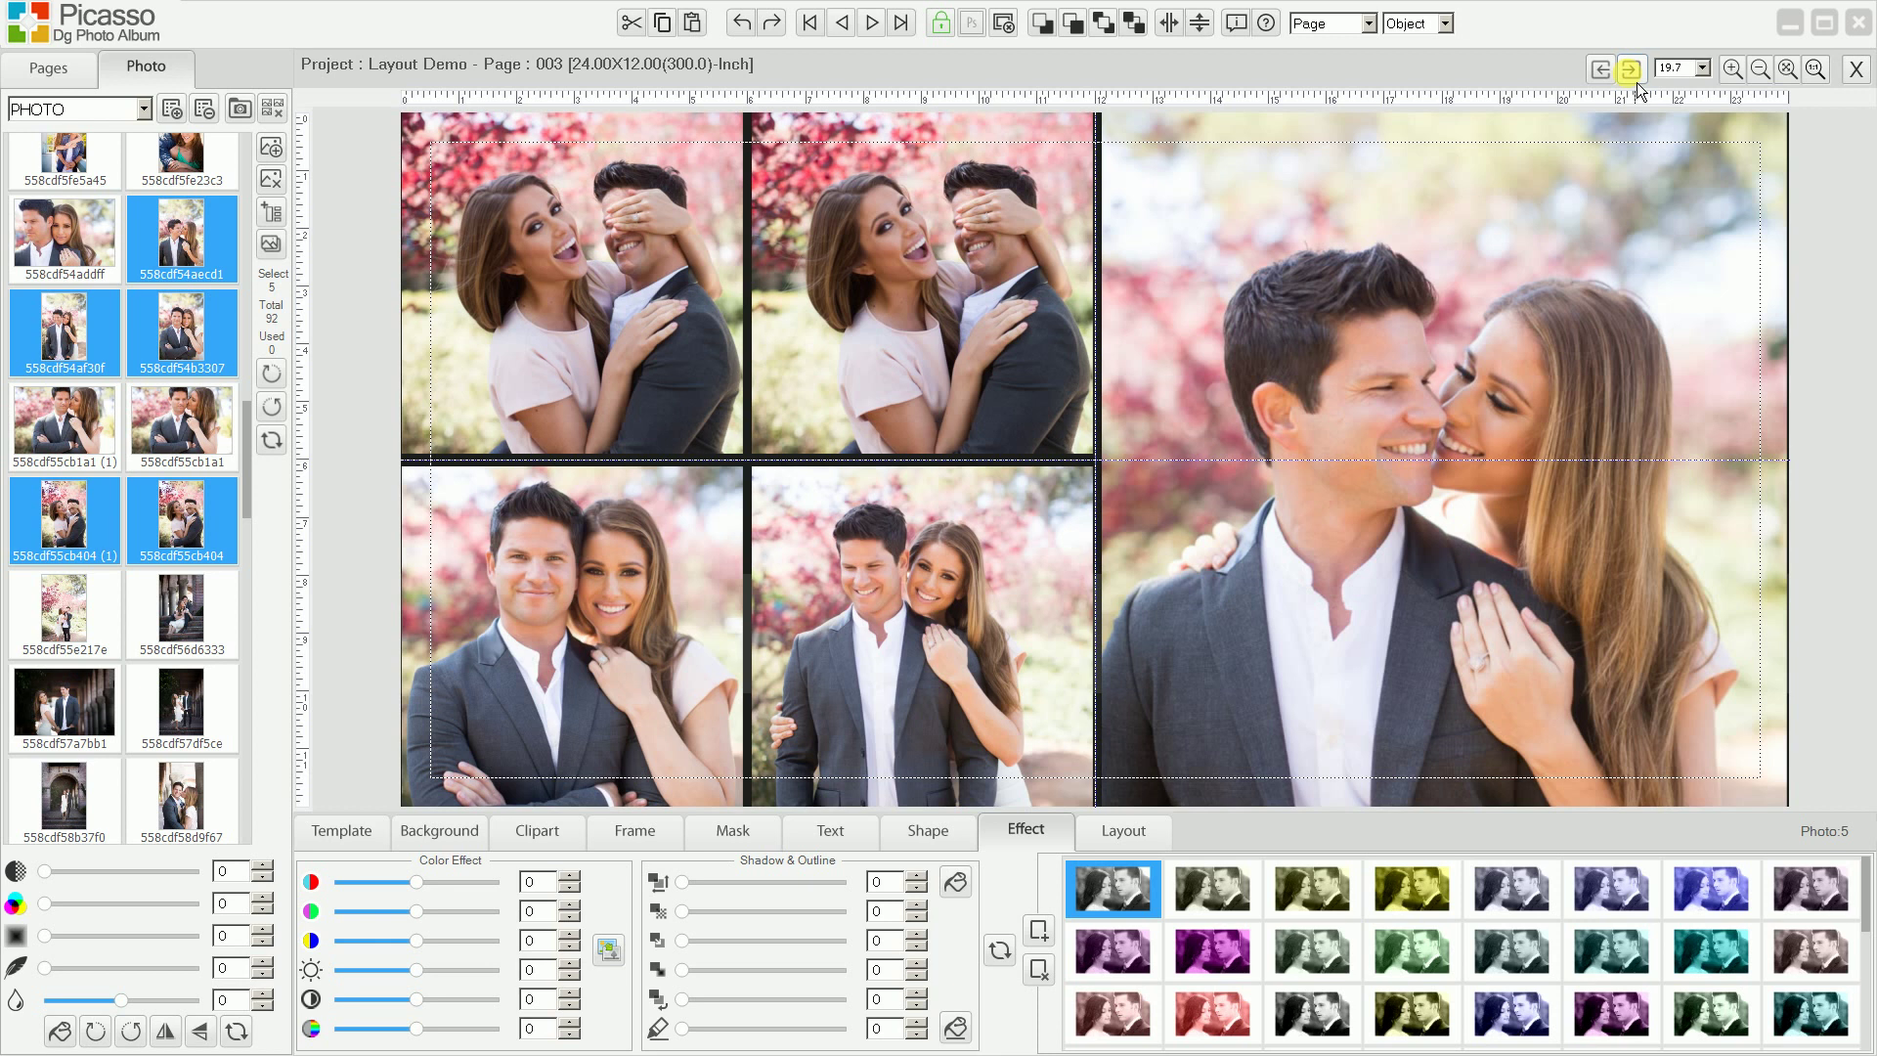
{"action": "left_click", "coordinate": [1637, 82]}
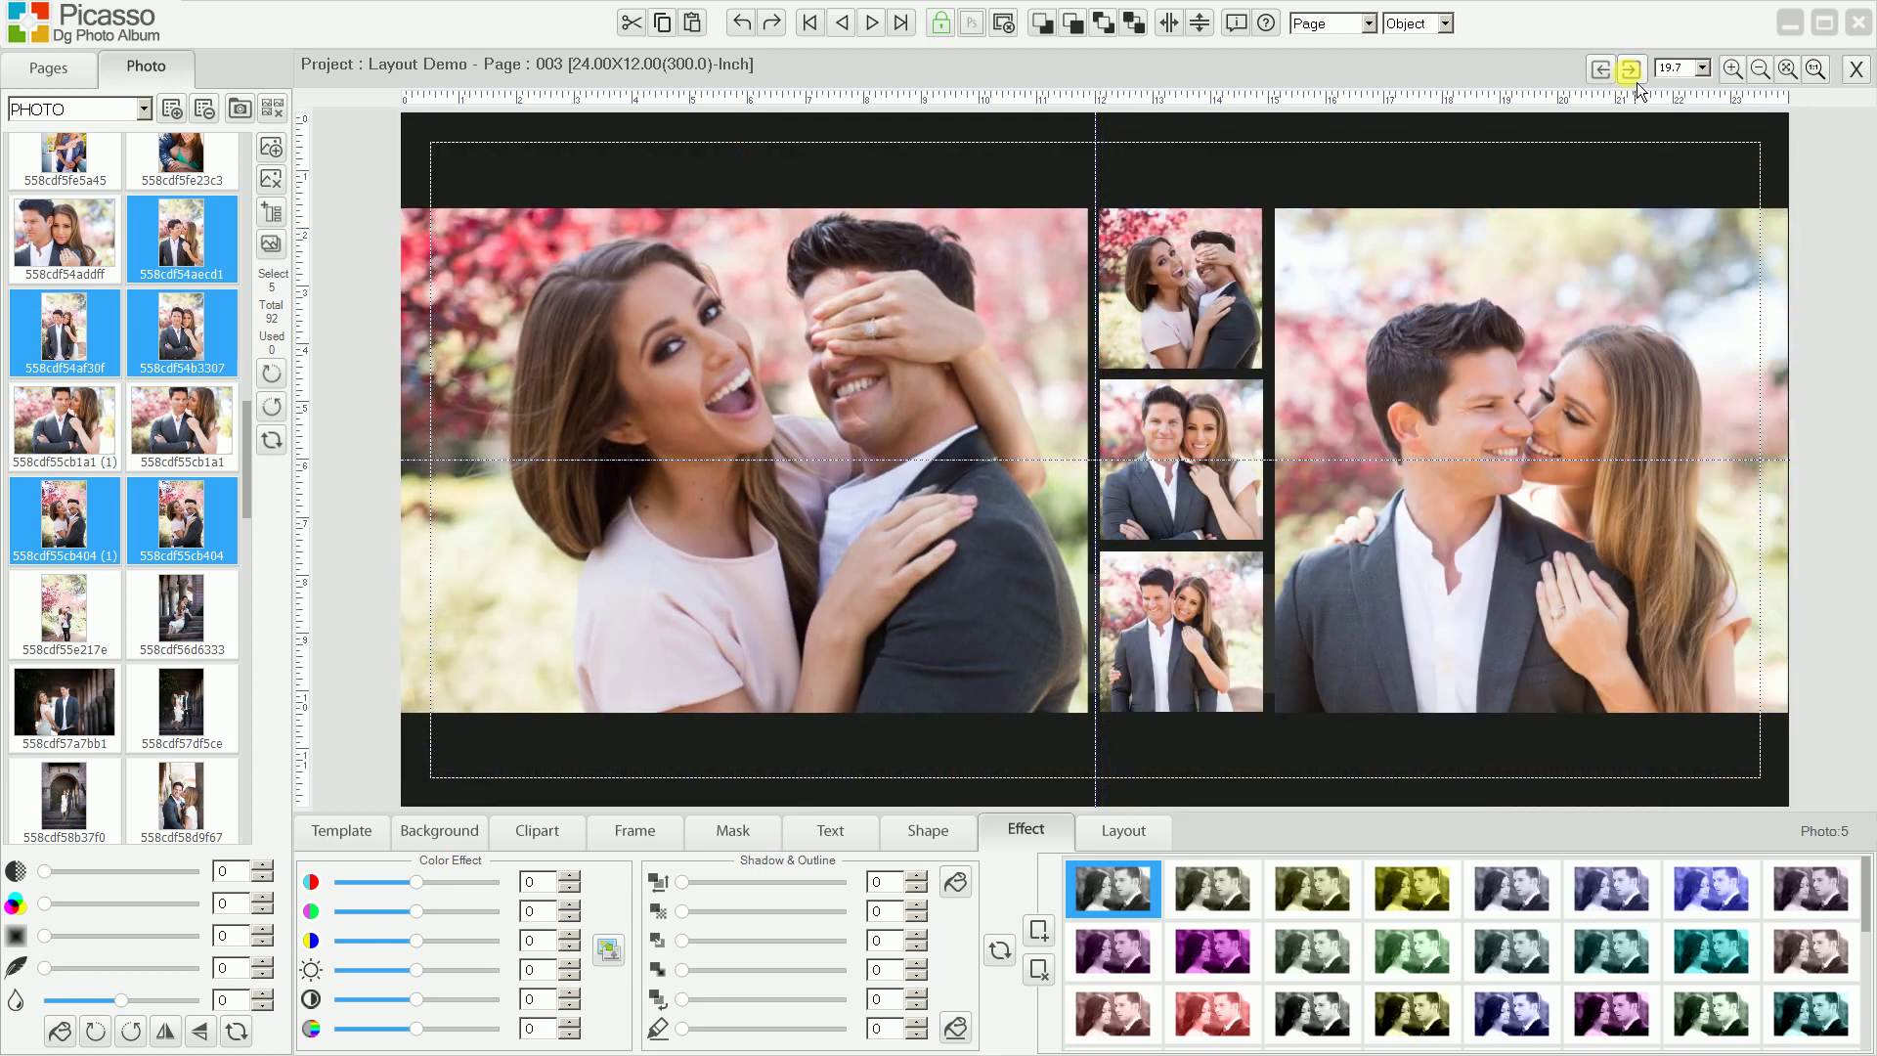
{"action": "left_click", "coordinate": [1637, 82]}
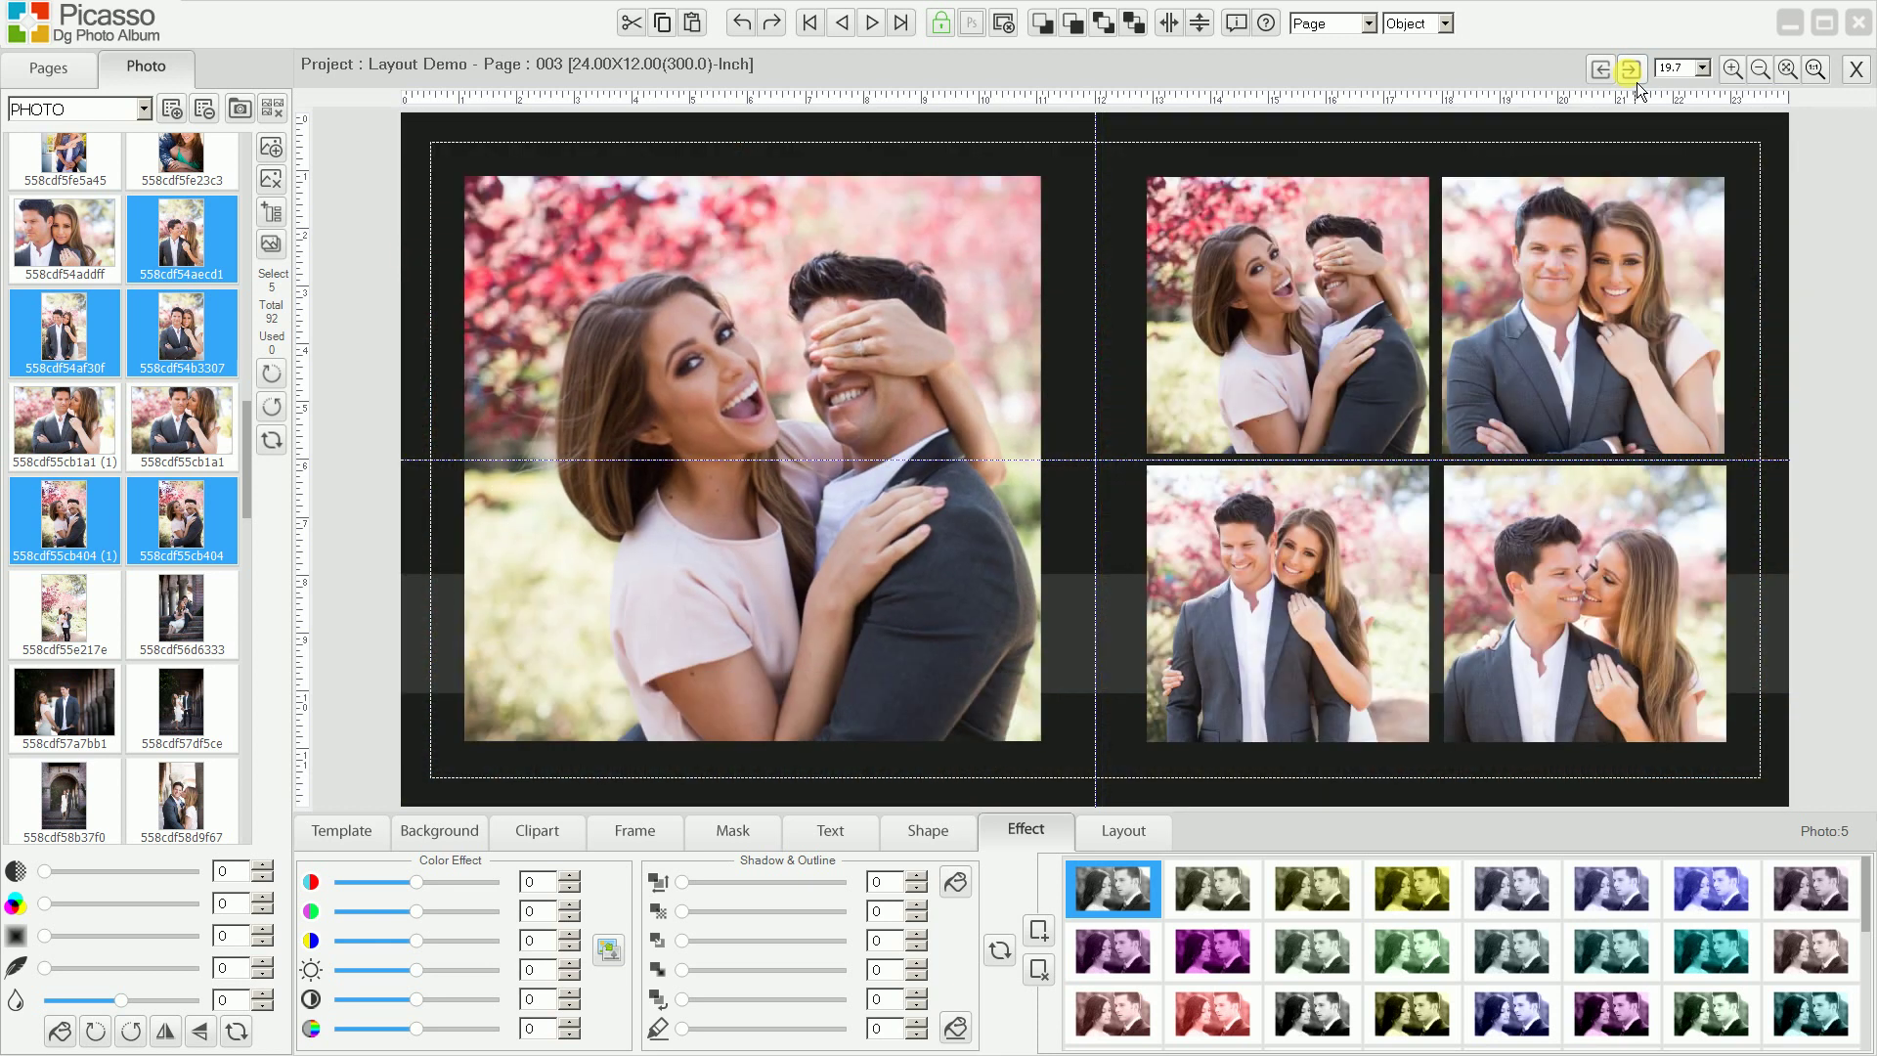
{"action": "left_click", "coordinate": [1636, 82]}
{"action": "left_click", "coordinate": [1636, 82]}
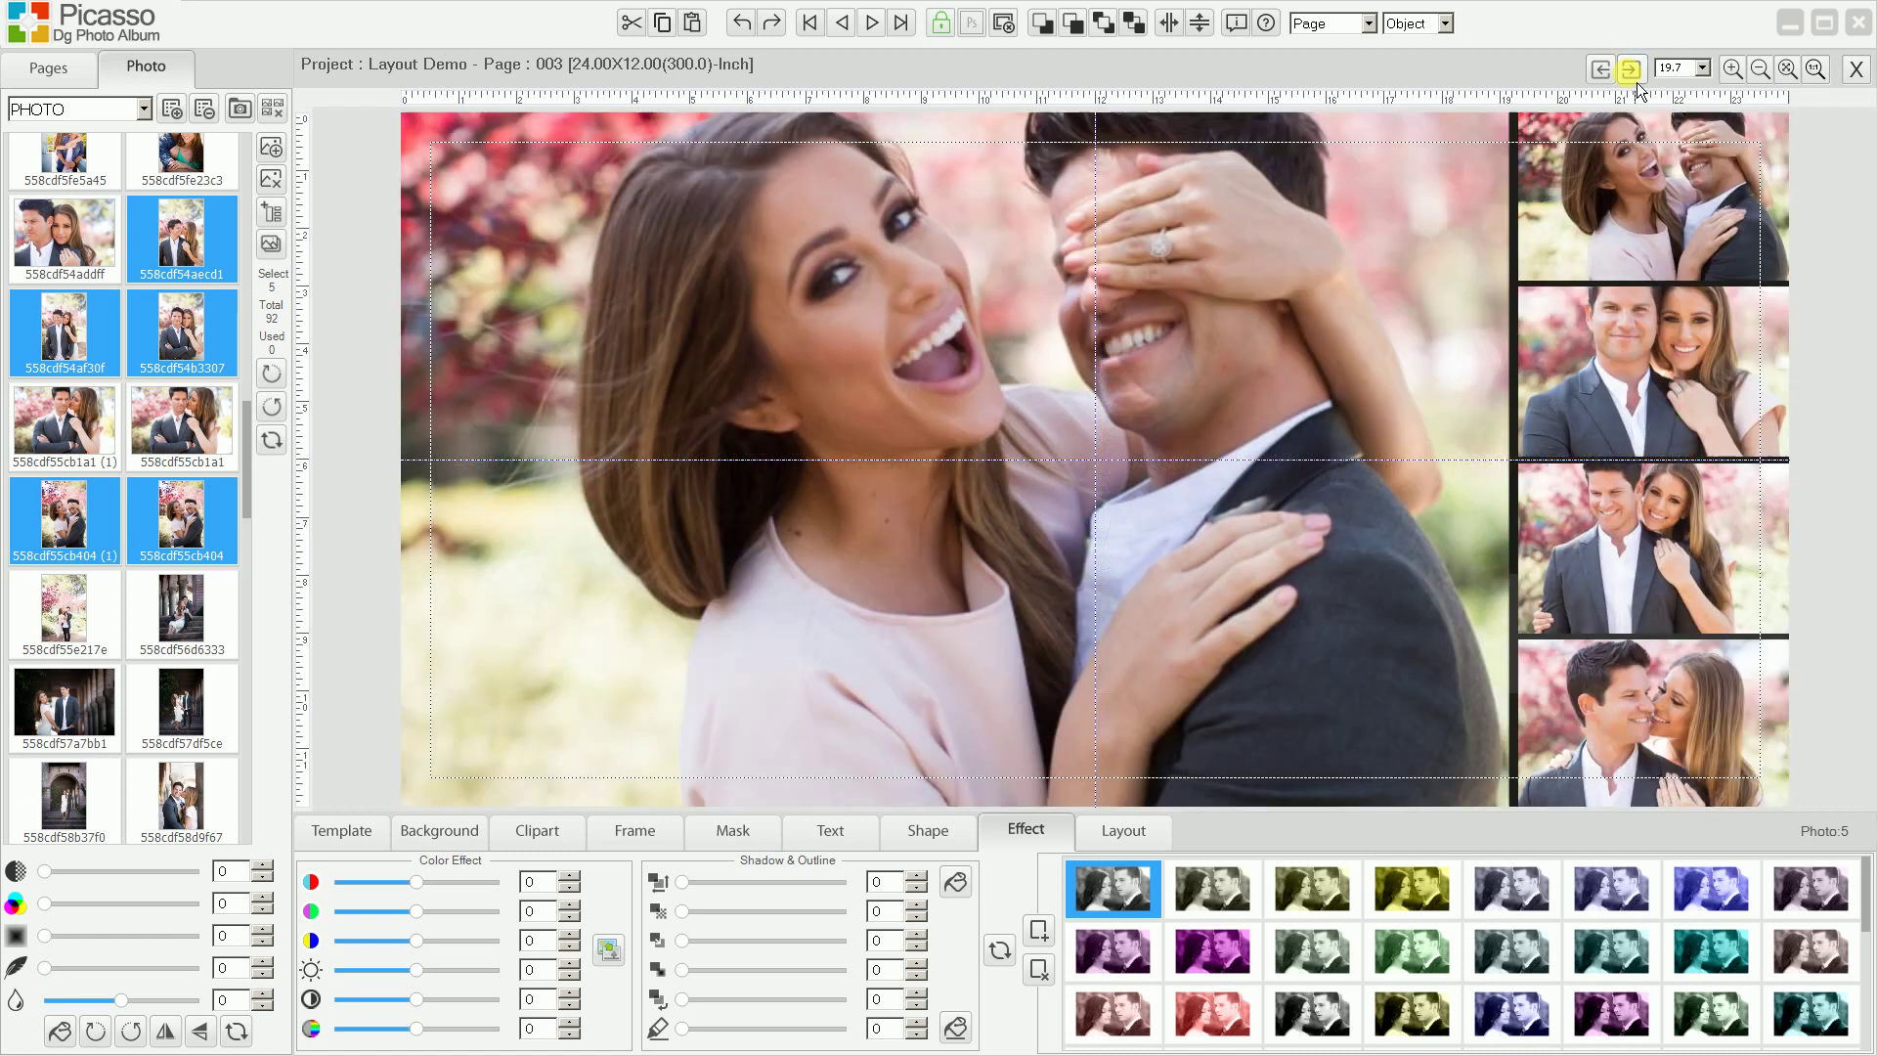
{"action": "left_click", "coordinate": [1636, 82]}
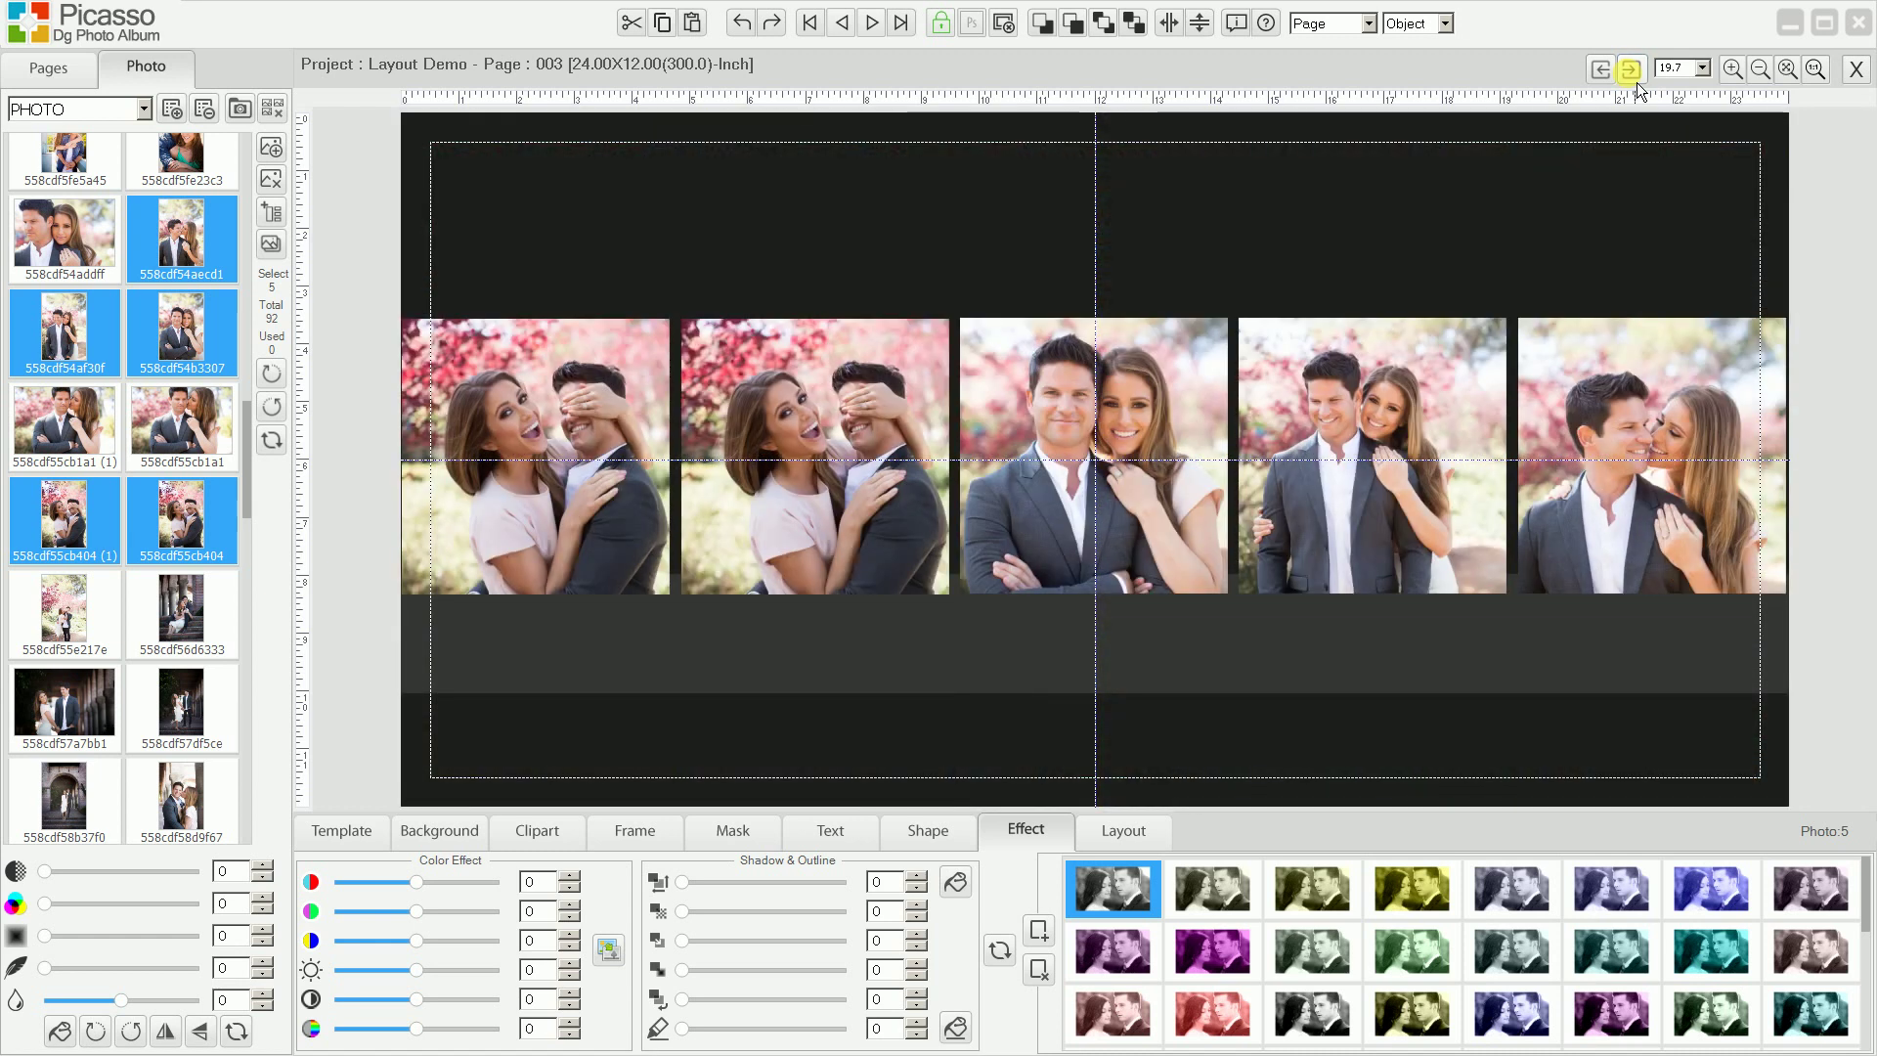
{"action": "left_click", "coordinate": [1636, 82]}
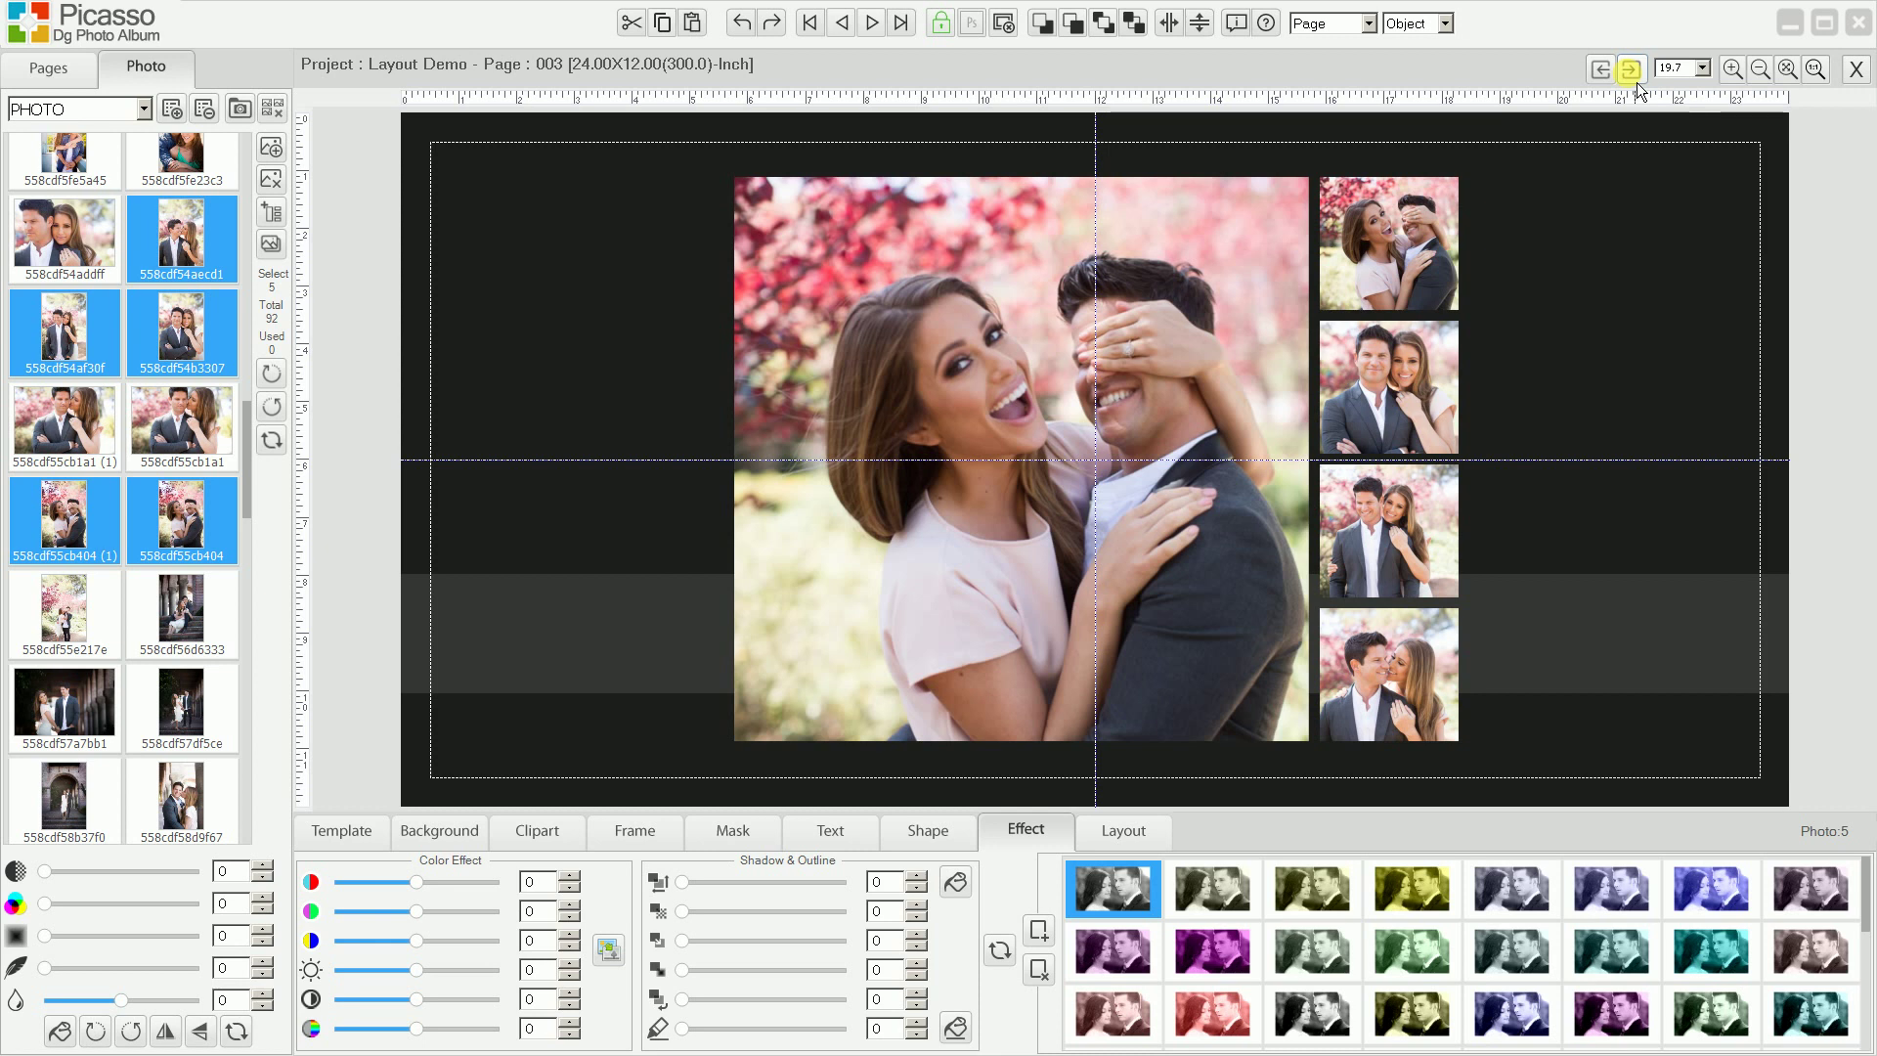
{"action": "left_click", "coordinate": [1198, 741]}
From layout group 005, try layouts 12 and 15, then step back to layout 13's two-by-two grid.
{"action": "left_click", "coordinate": [1159, 841]}
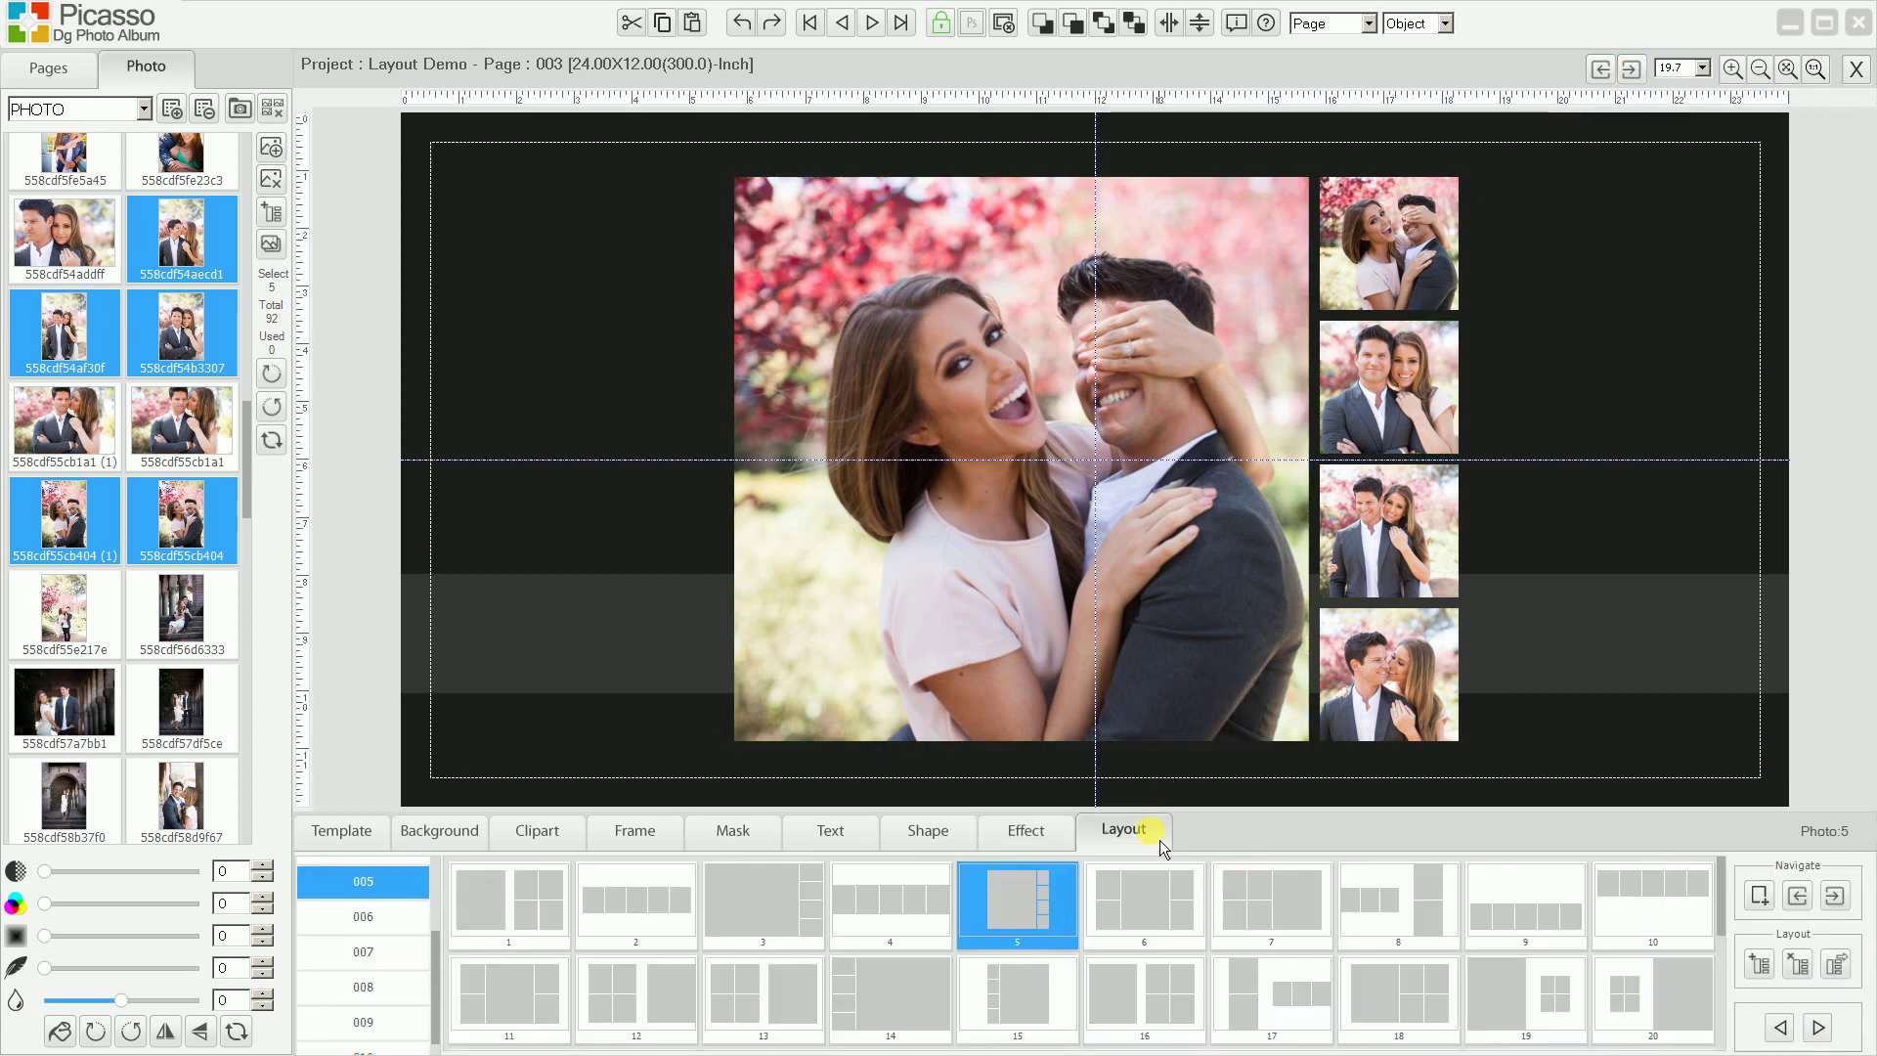
{"action": "left_click", "coordinate": [335, 881]}
{"action": "left_click", "coordinate": [641, 999]}
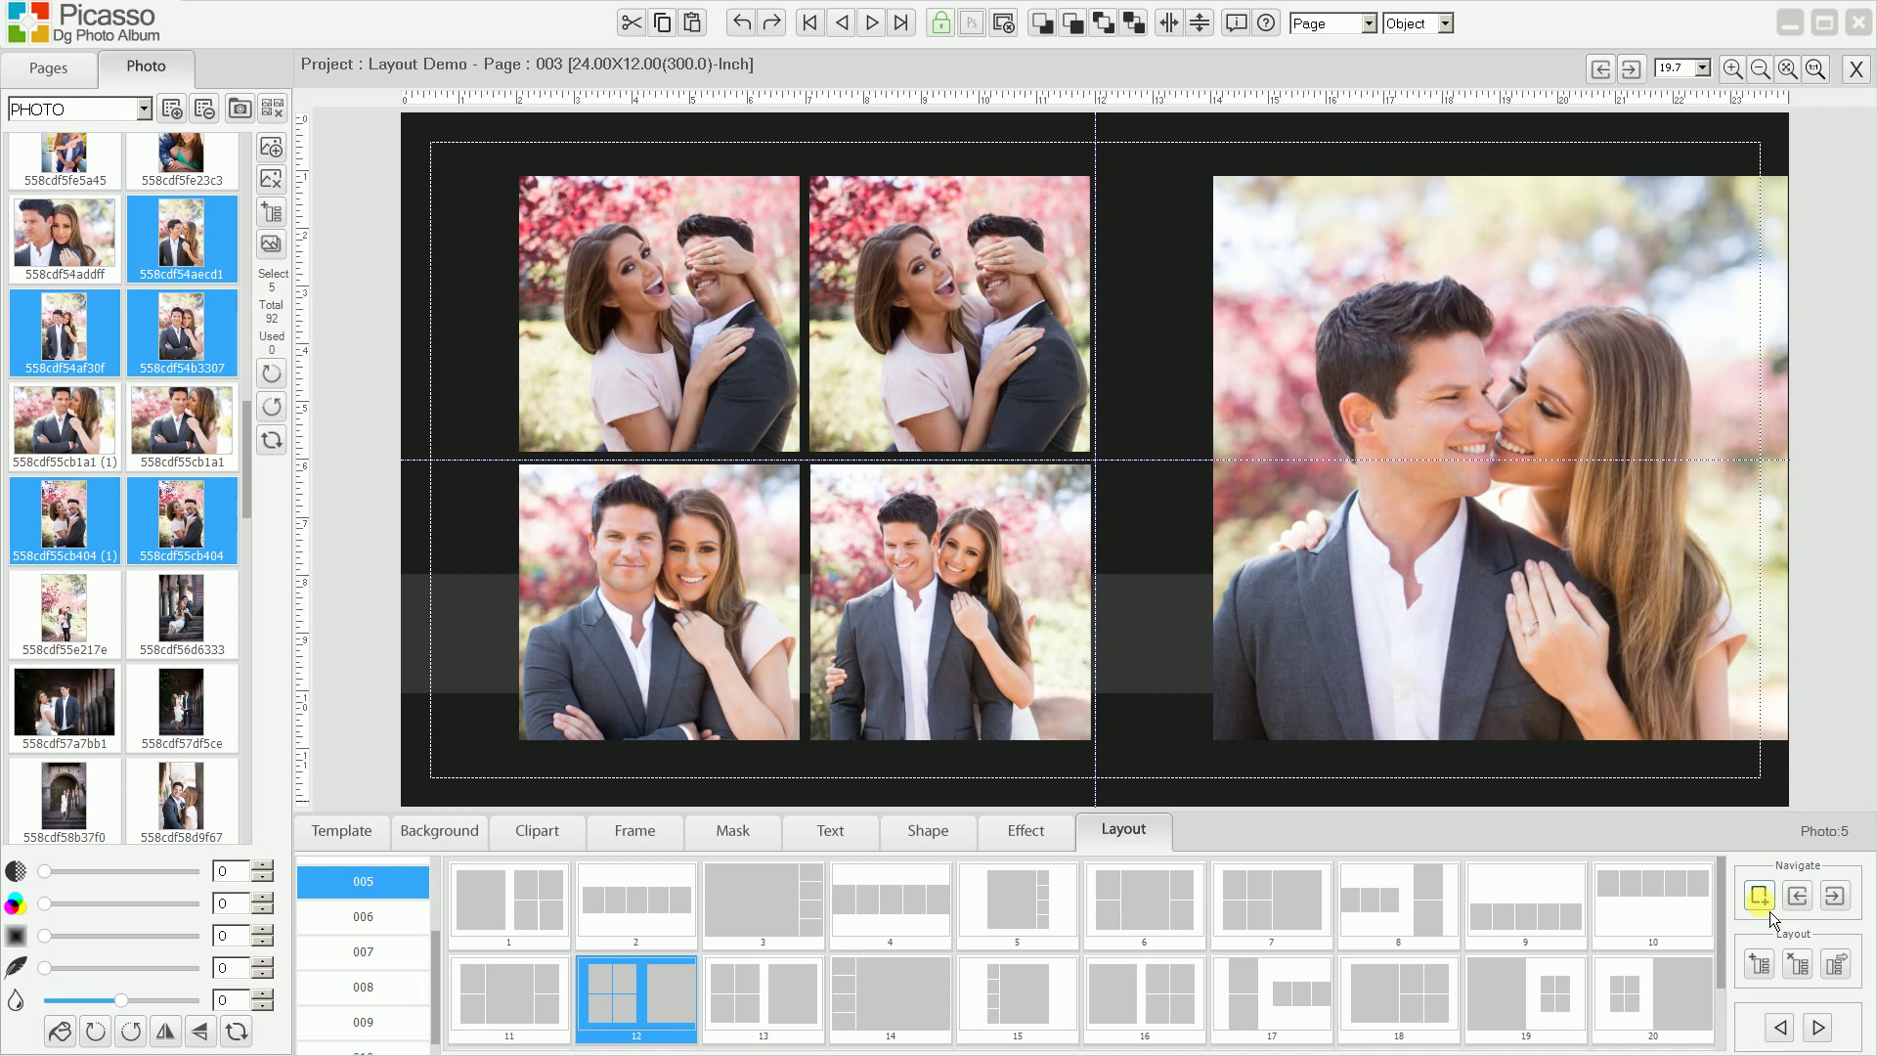
{"action": "left_click", "coordinate": [1014, 981]}
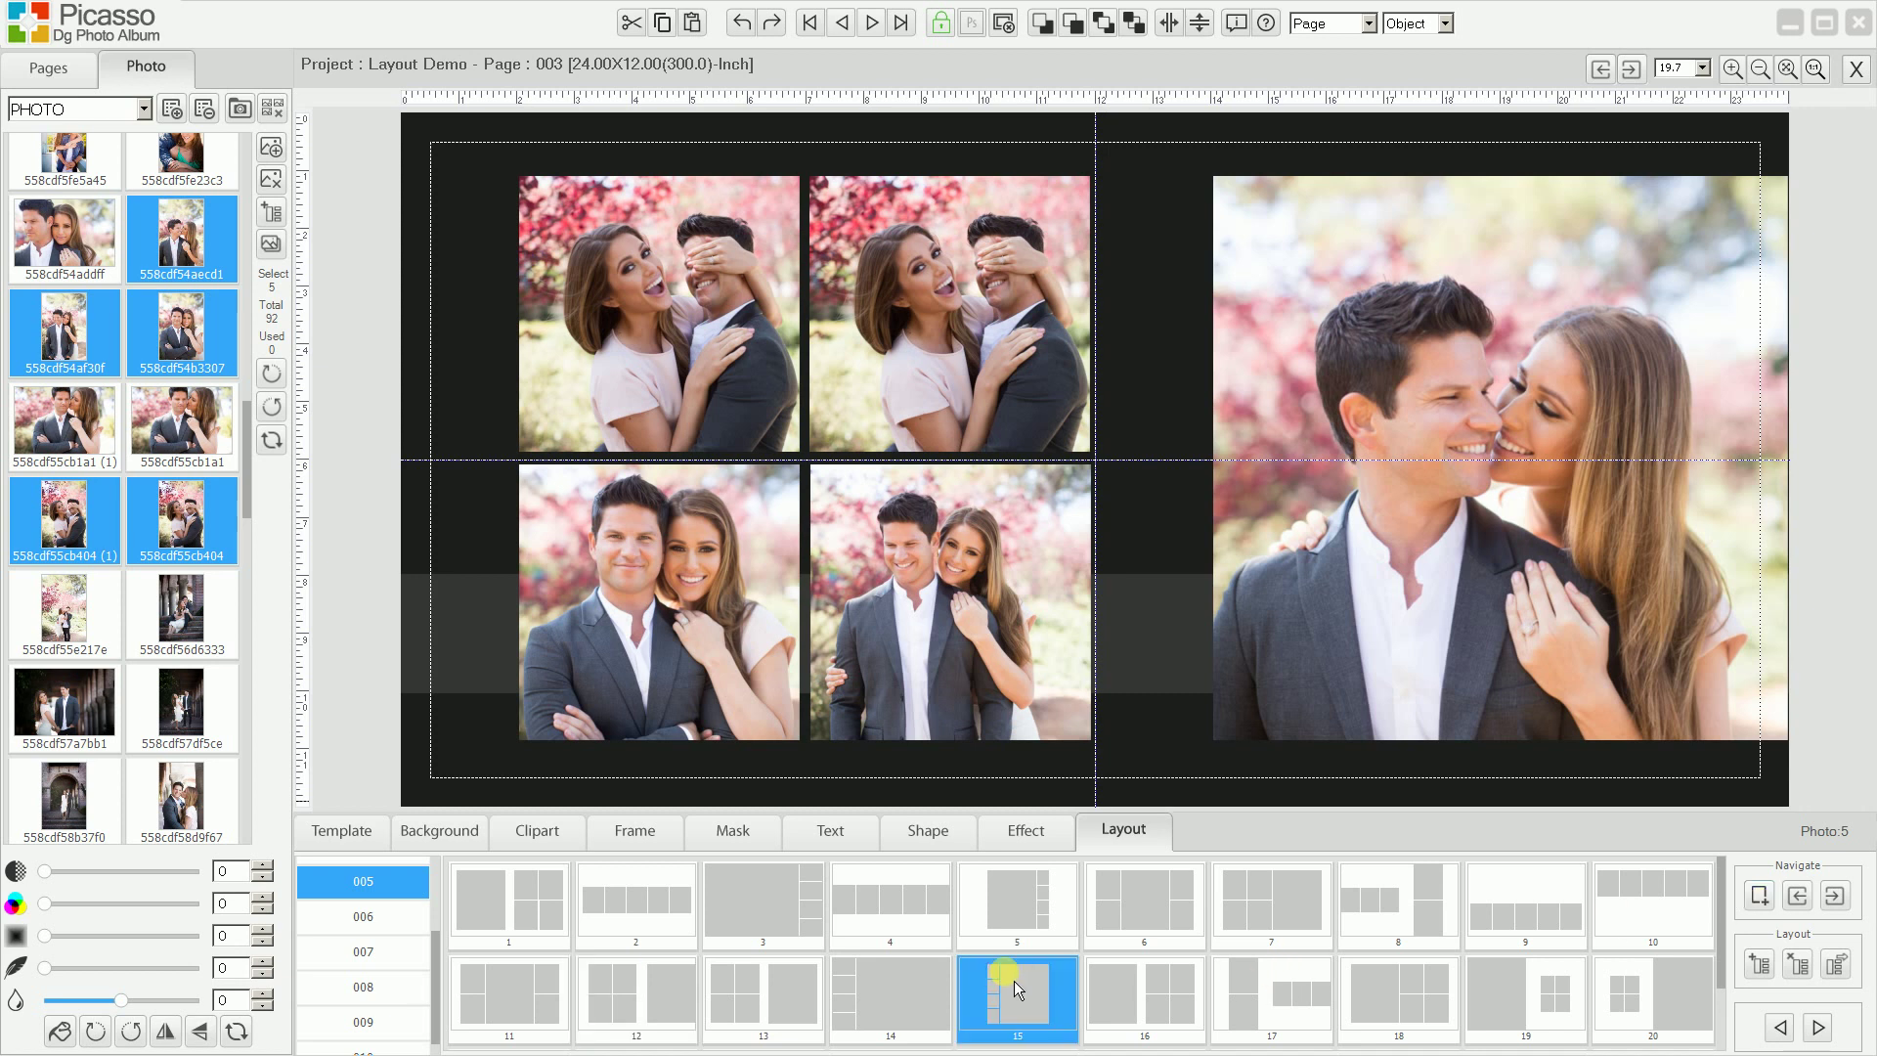
{"action": "left_click", "coordinate": [1762, 909]}
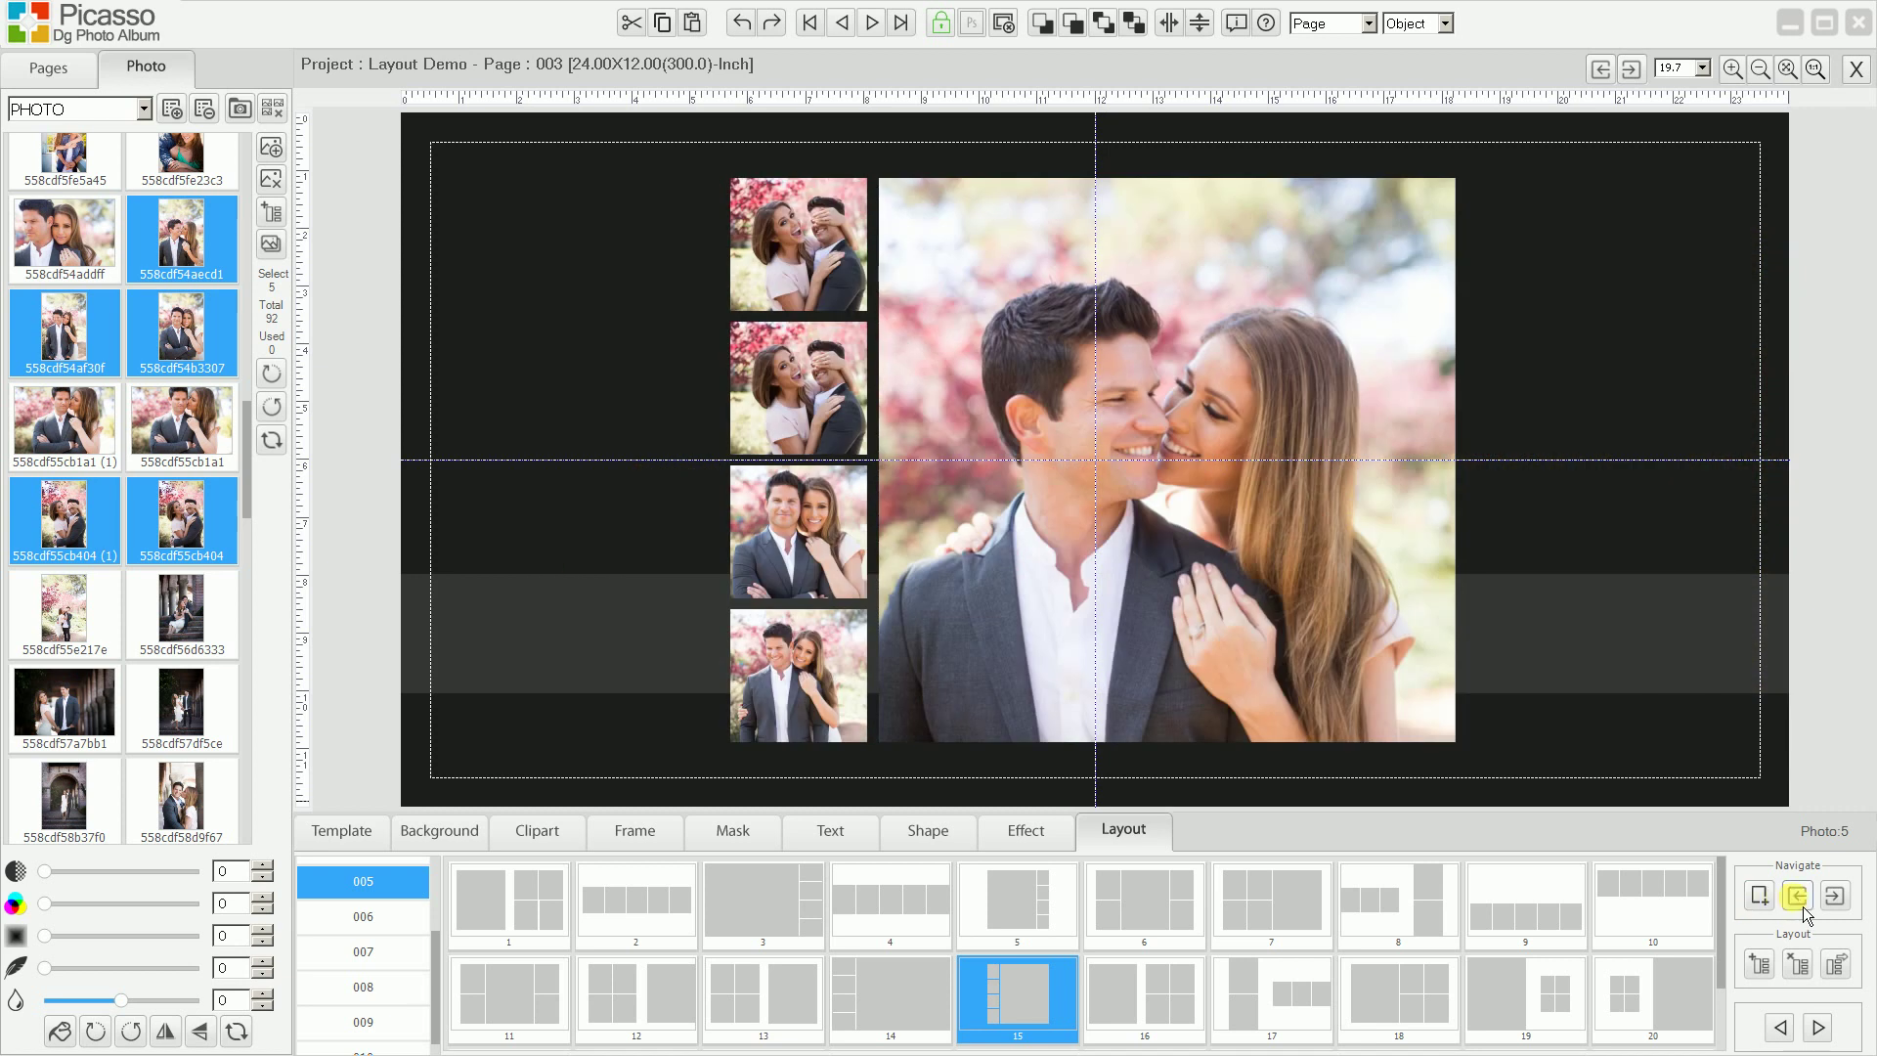
{"action": "left_click", "coordinate": [1802, 906]}
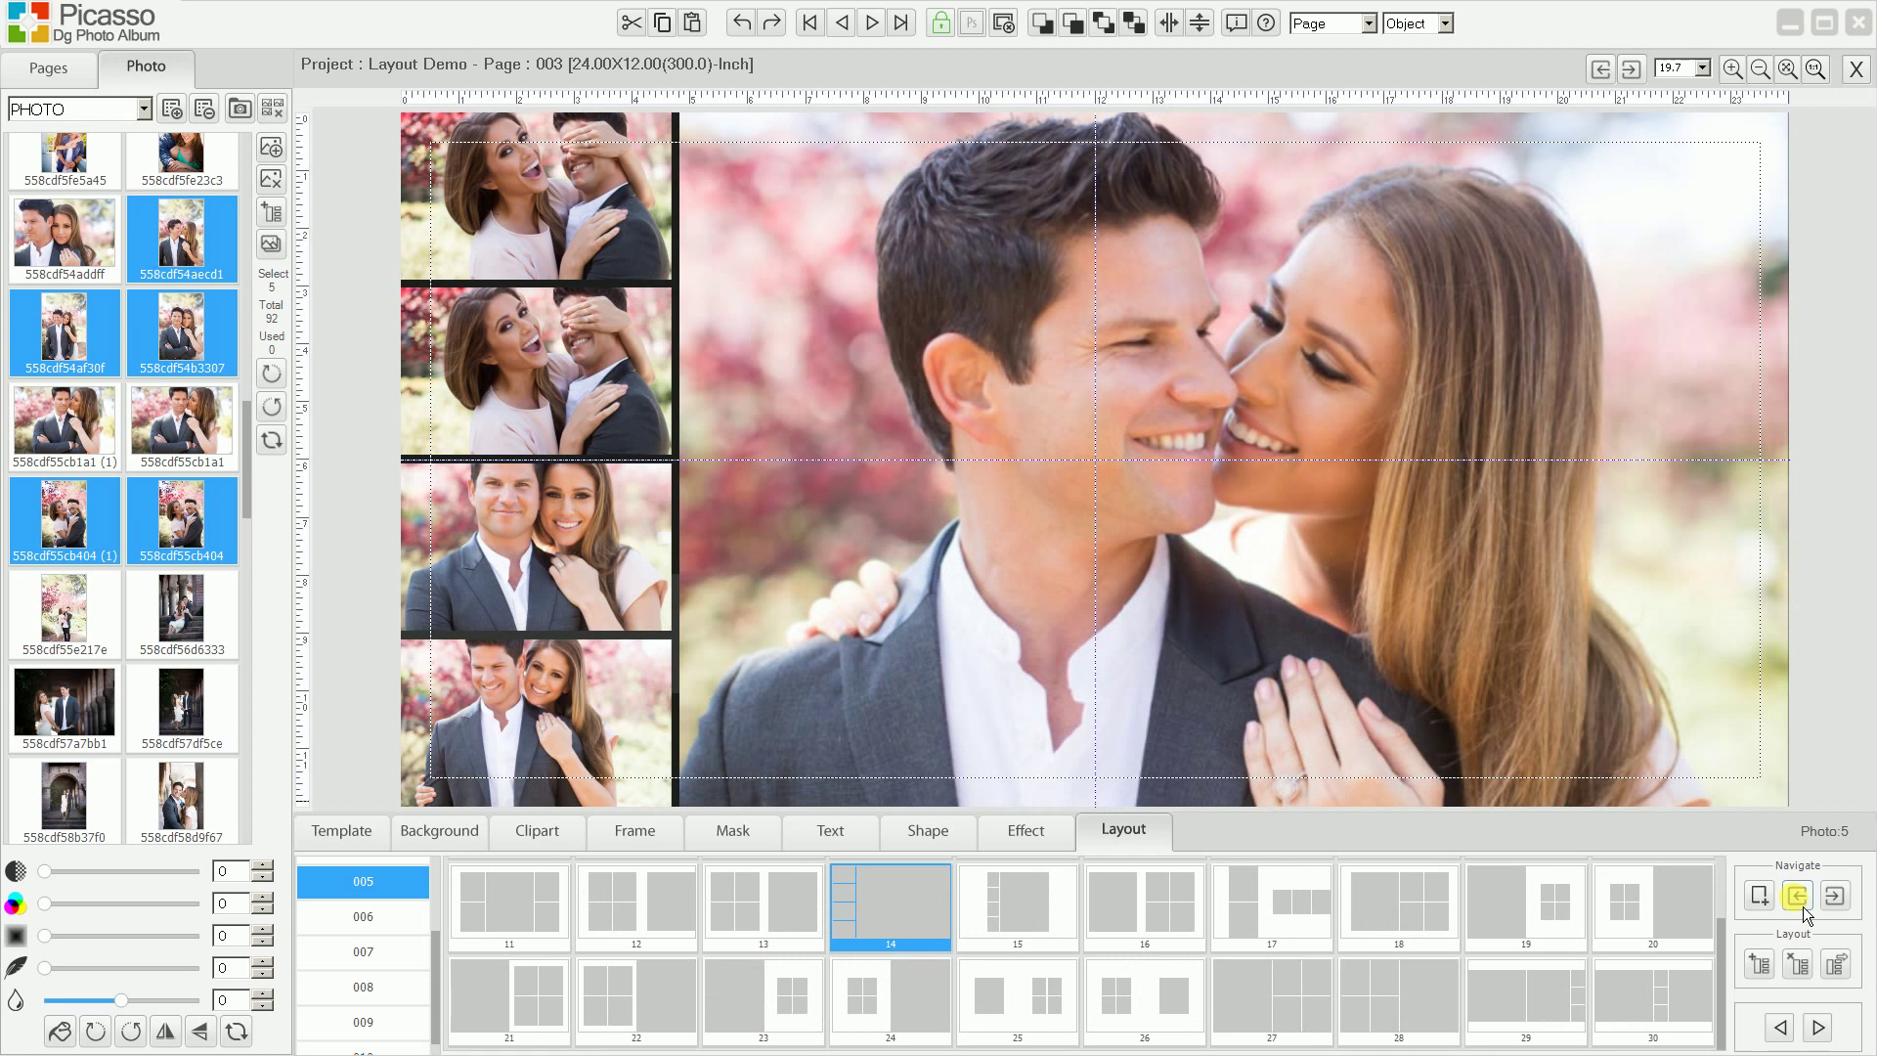
{"action": "left_click", "coordinate": [1803, 906]}
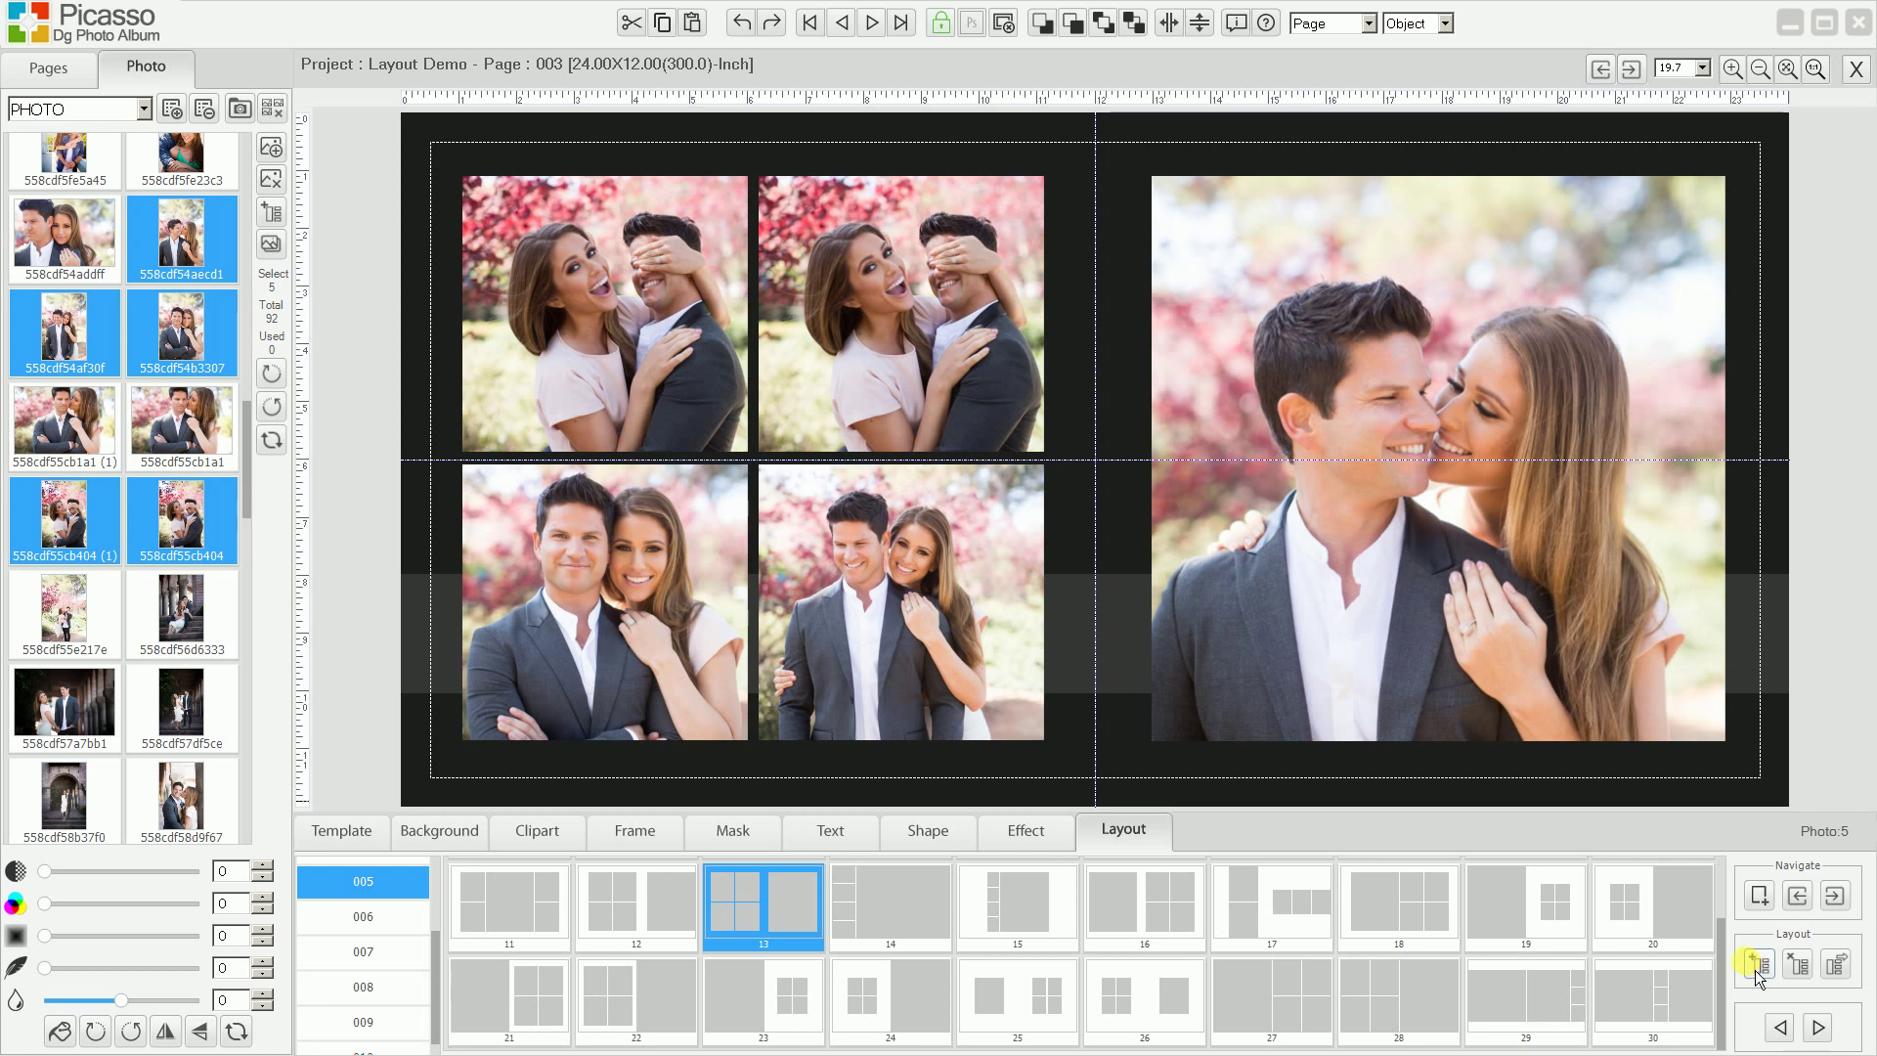
Rotate the large right-hand photo clockwise.
{"action": "left_click", "coordinate": [1446, 706]}
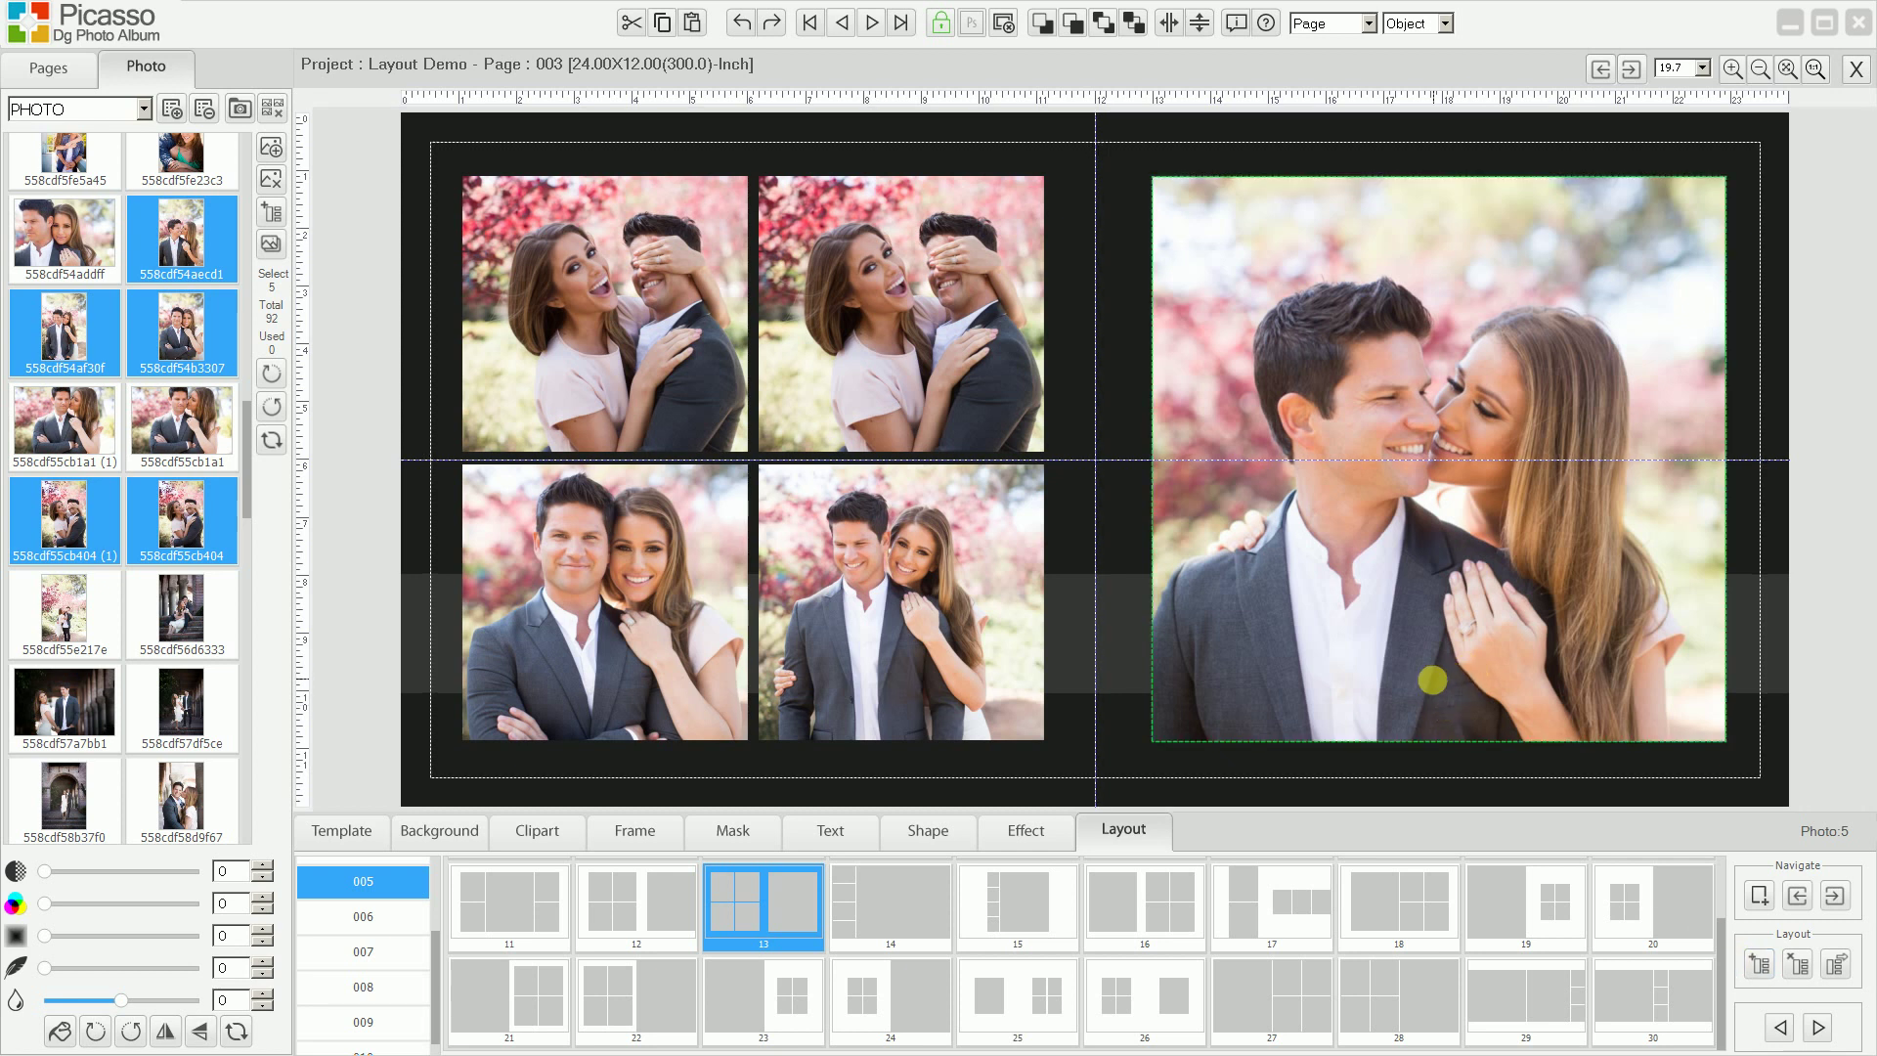
{"action": "left_click", "coordinate": [1440, 689]}
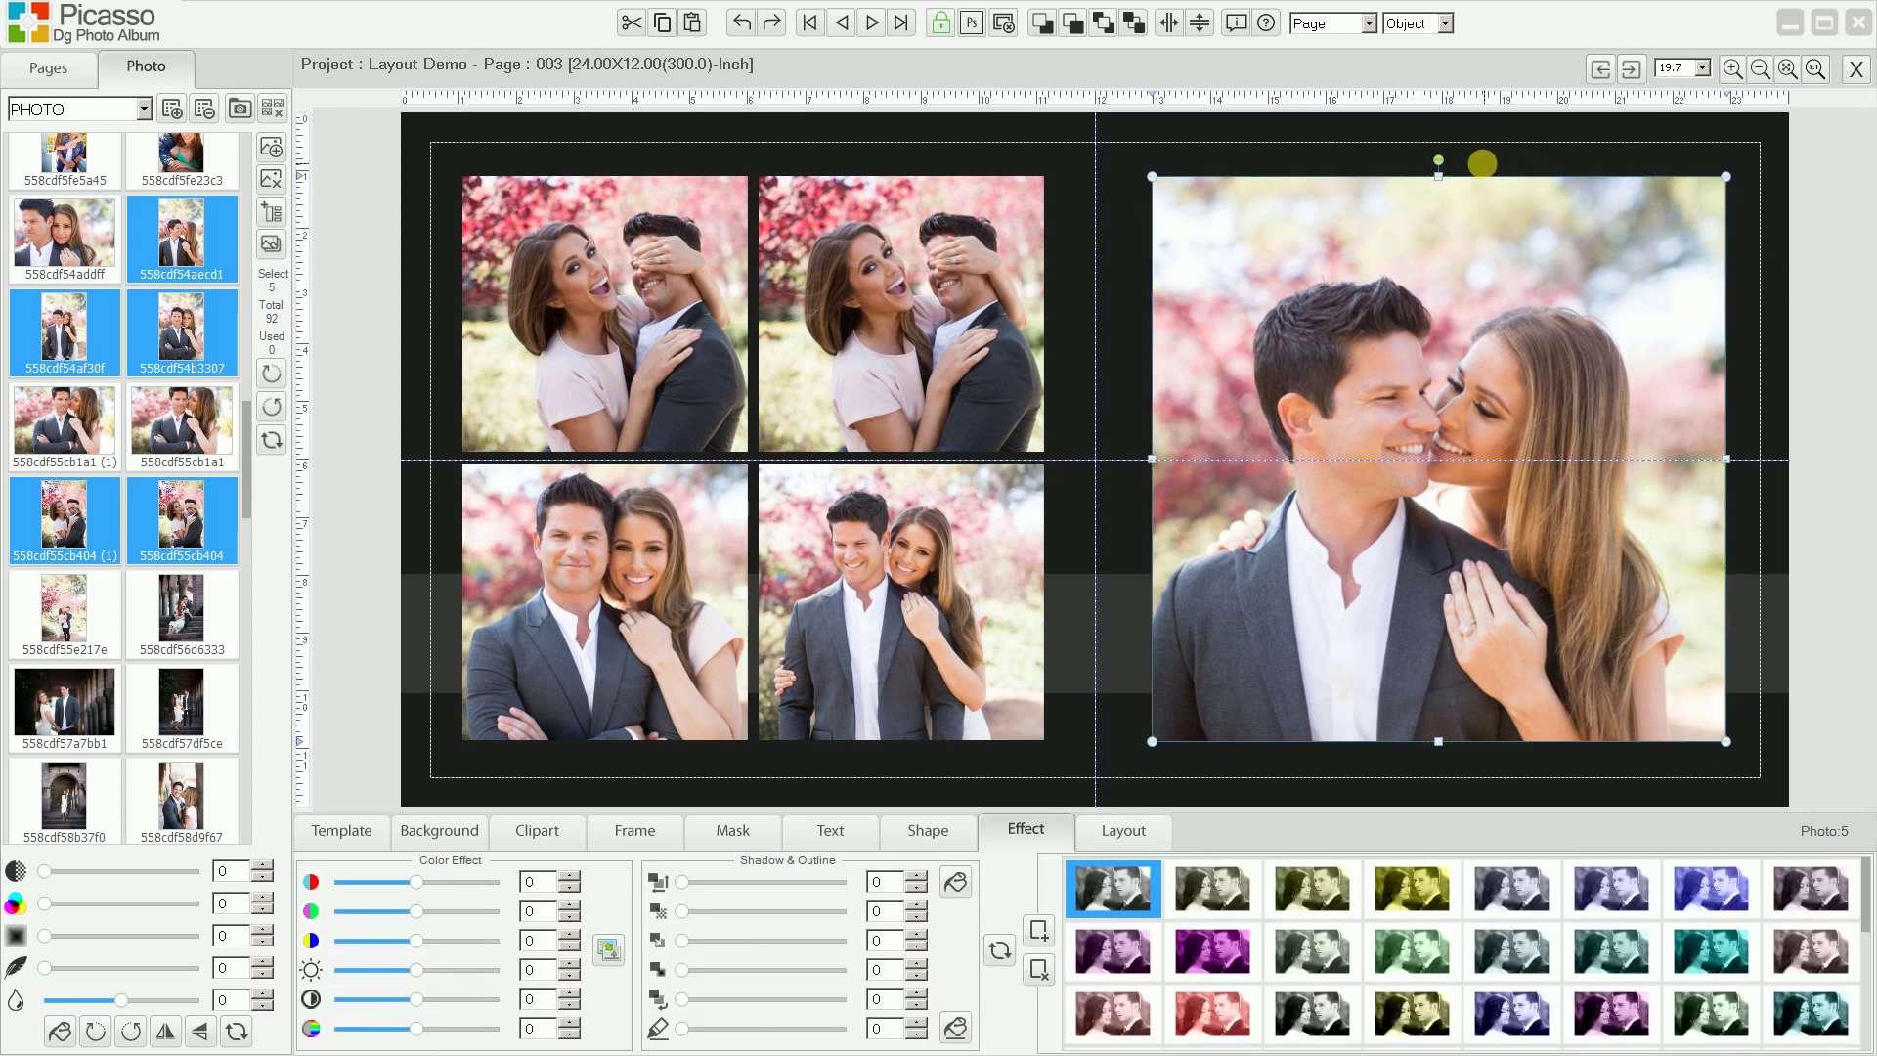
{"action": "left_click_drag", "start_coordinate": [1445, 169], "coordinate": [1527, 179]}
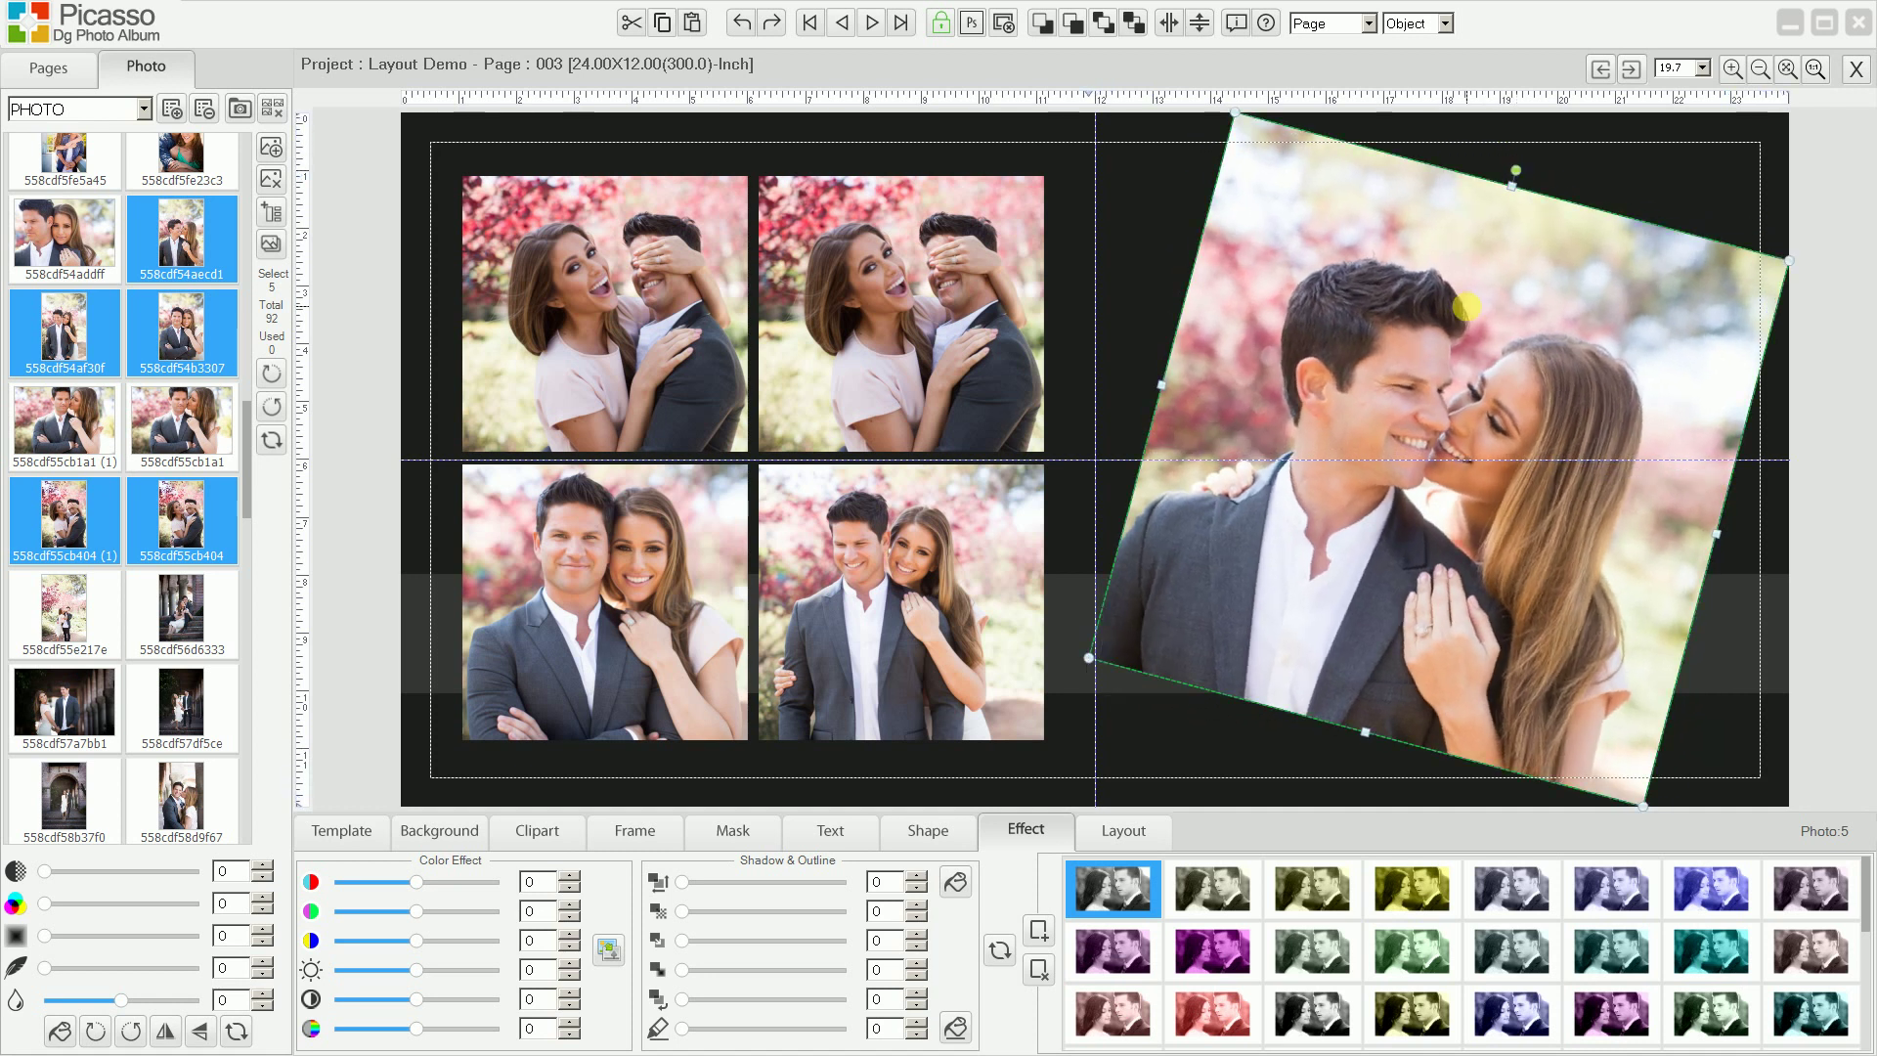
{"action": "left_click_drag", "start_coordinate": [1526, 178], "coordinate": [1462, 330]}
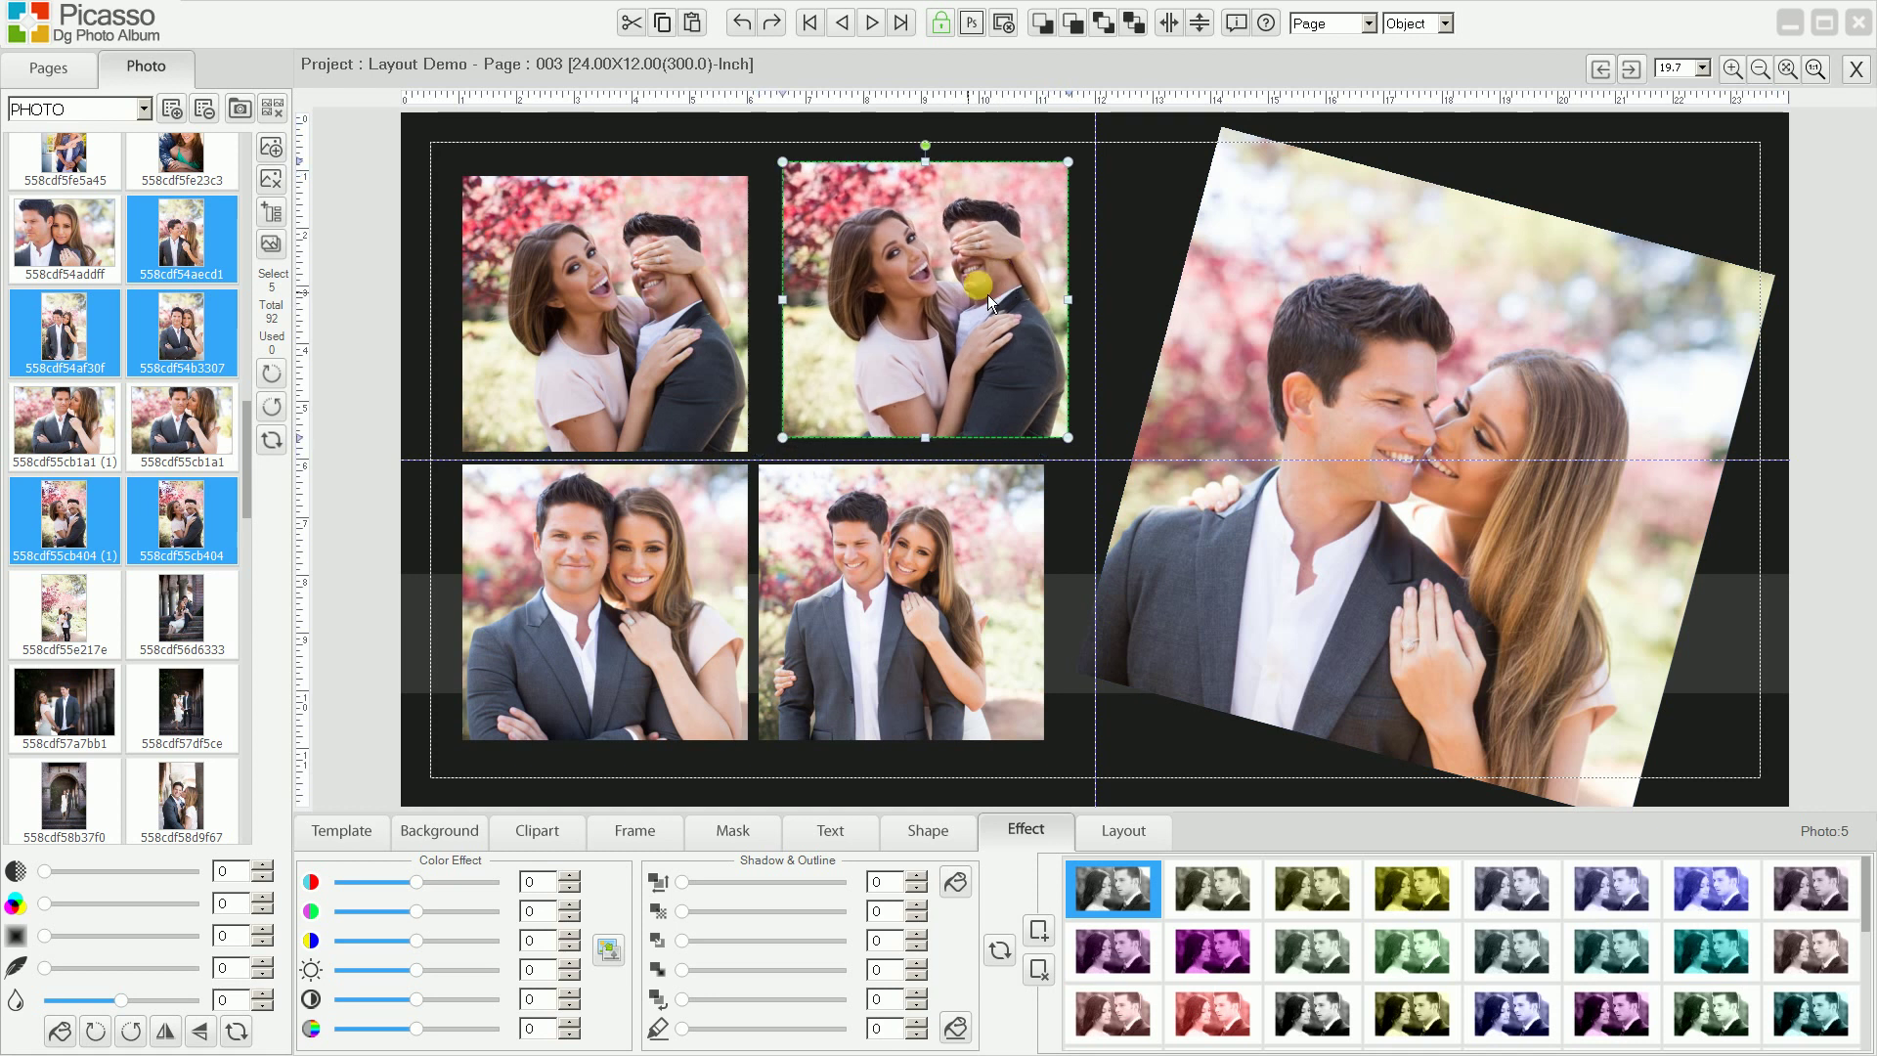
Shift the top-middle, bottom-left and bottom-middle grid photos into a staggered collage.
{"action": "left_click_drag", "start_coordinate": [945, 308], "coordinate": [988, 279]}
{"action": "mouse_move", "coordinate": [690, 584]}
{"action": "left_mouse_down"}
{"action": "mouse_move", "coordinate": [641, 645]}
{"action": "mouse_move", "coordinate": [647, 629]}
{"action": "left_mouse_up"}
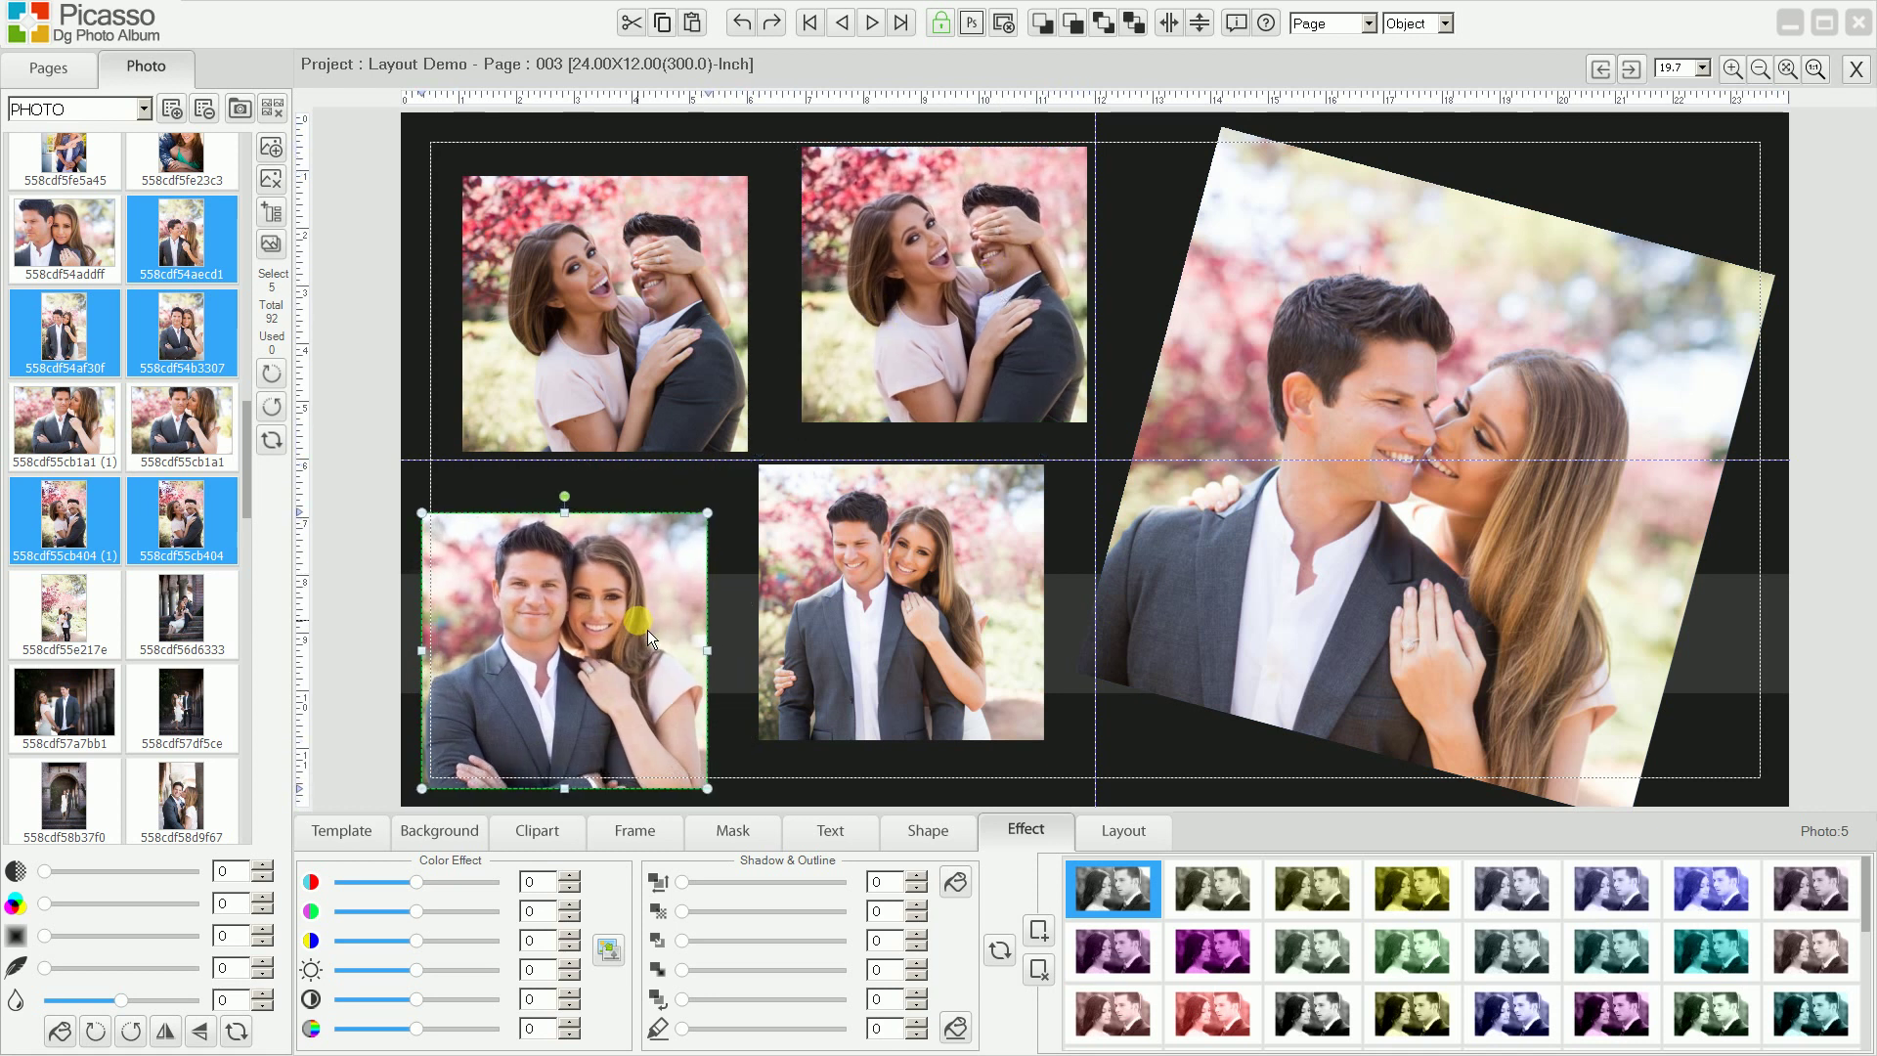
{"action": "left_click_drag", "start_coordinate": [897, 598], "coordinate": [901, 605]}
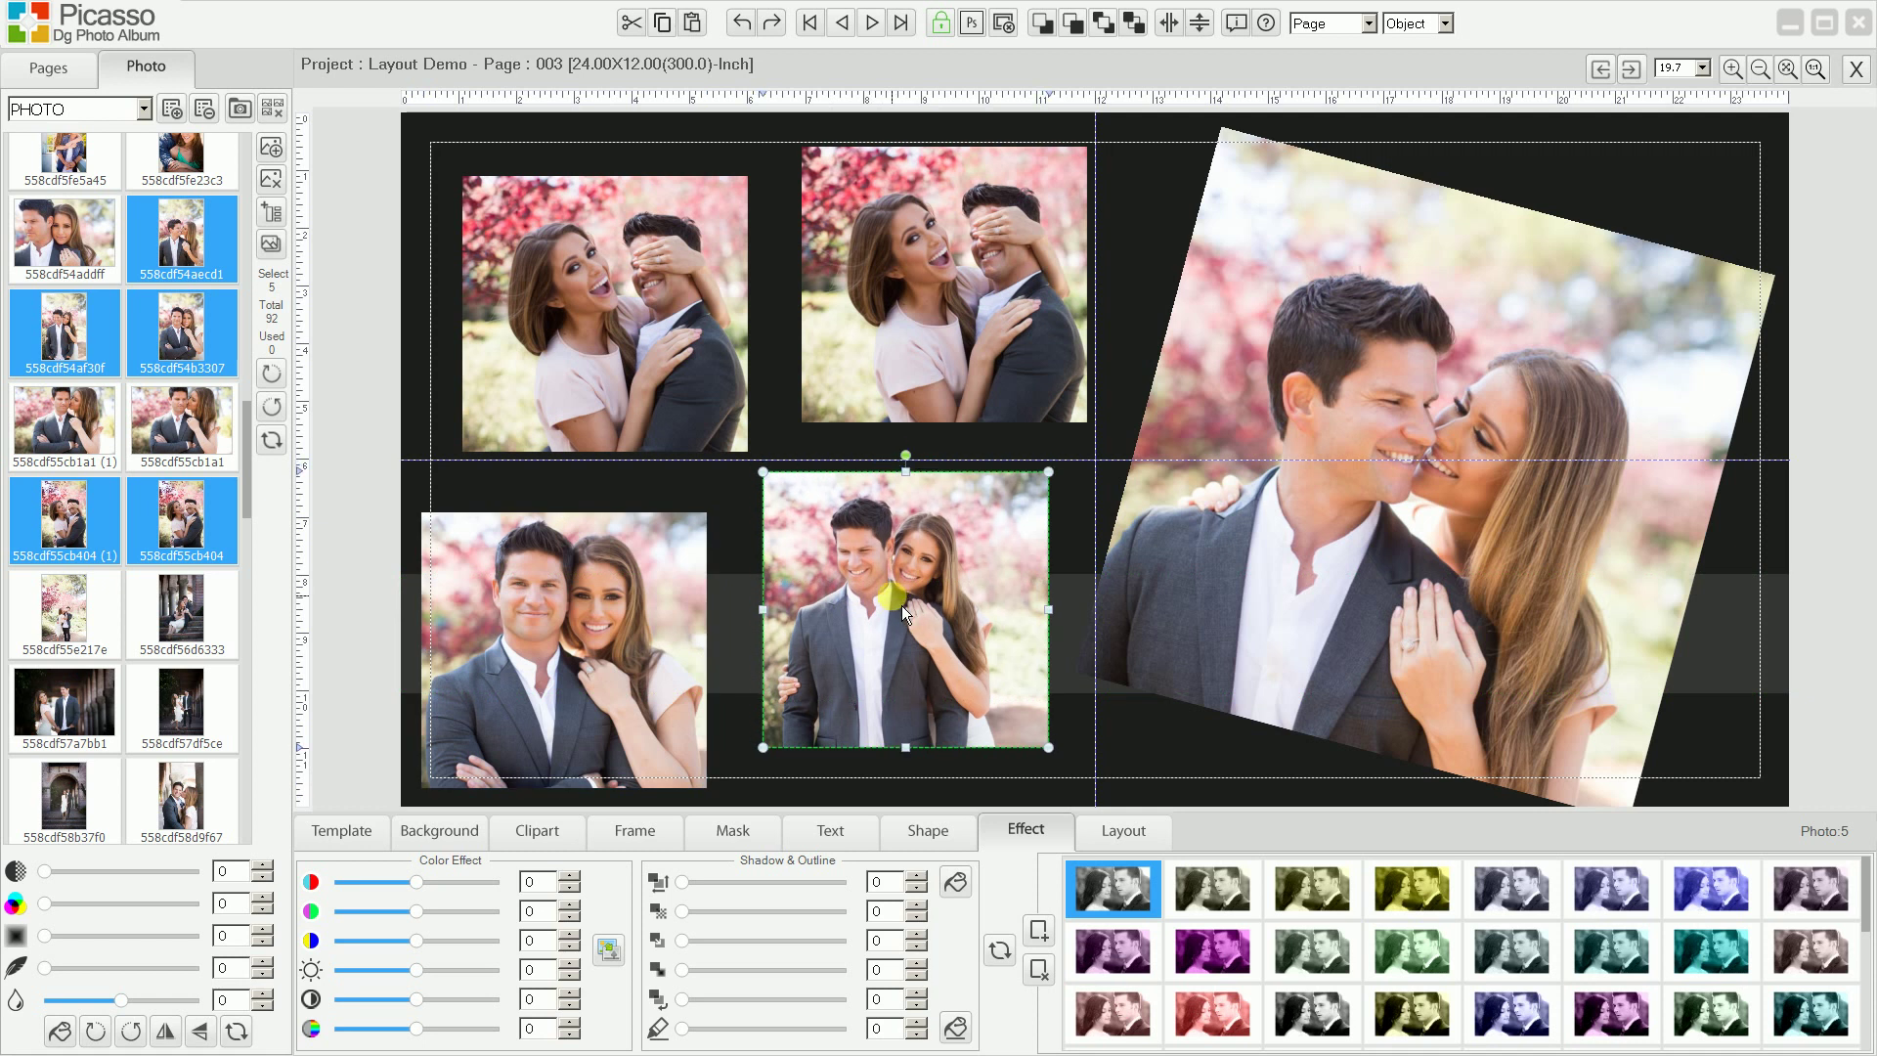
{"action": "left_click", "coordinate": [1124, 836]}
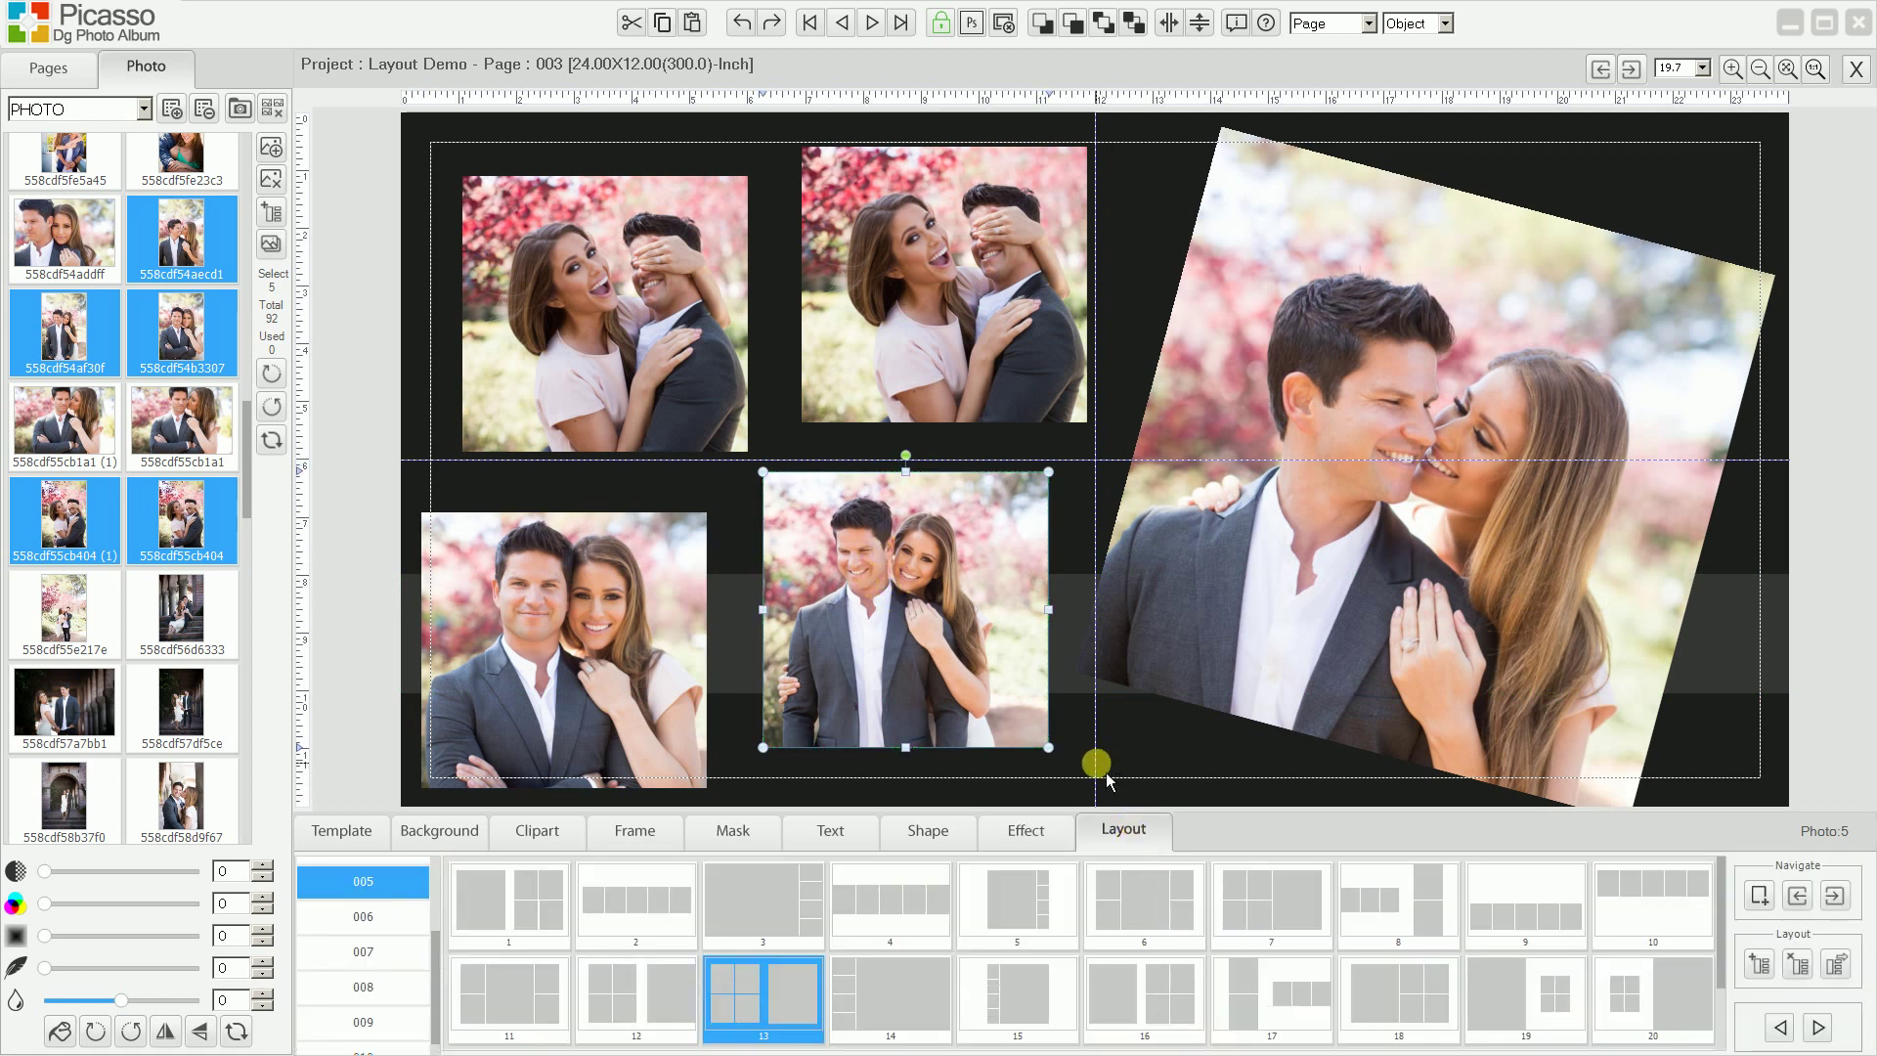
Add the staggered tilted collage to the Layout group as custom layout 31.
{"action": "left_click", "coordinate": [1838, 966]}
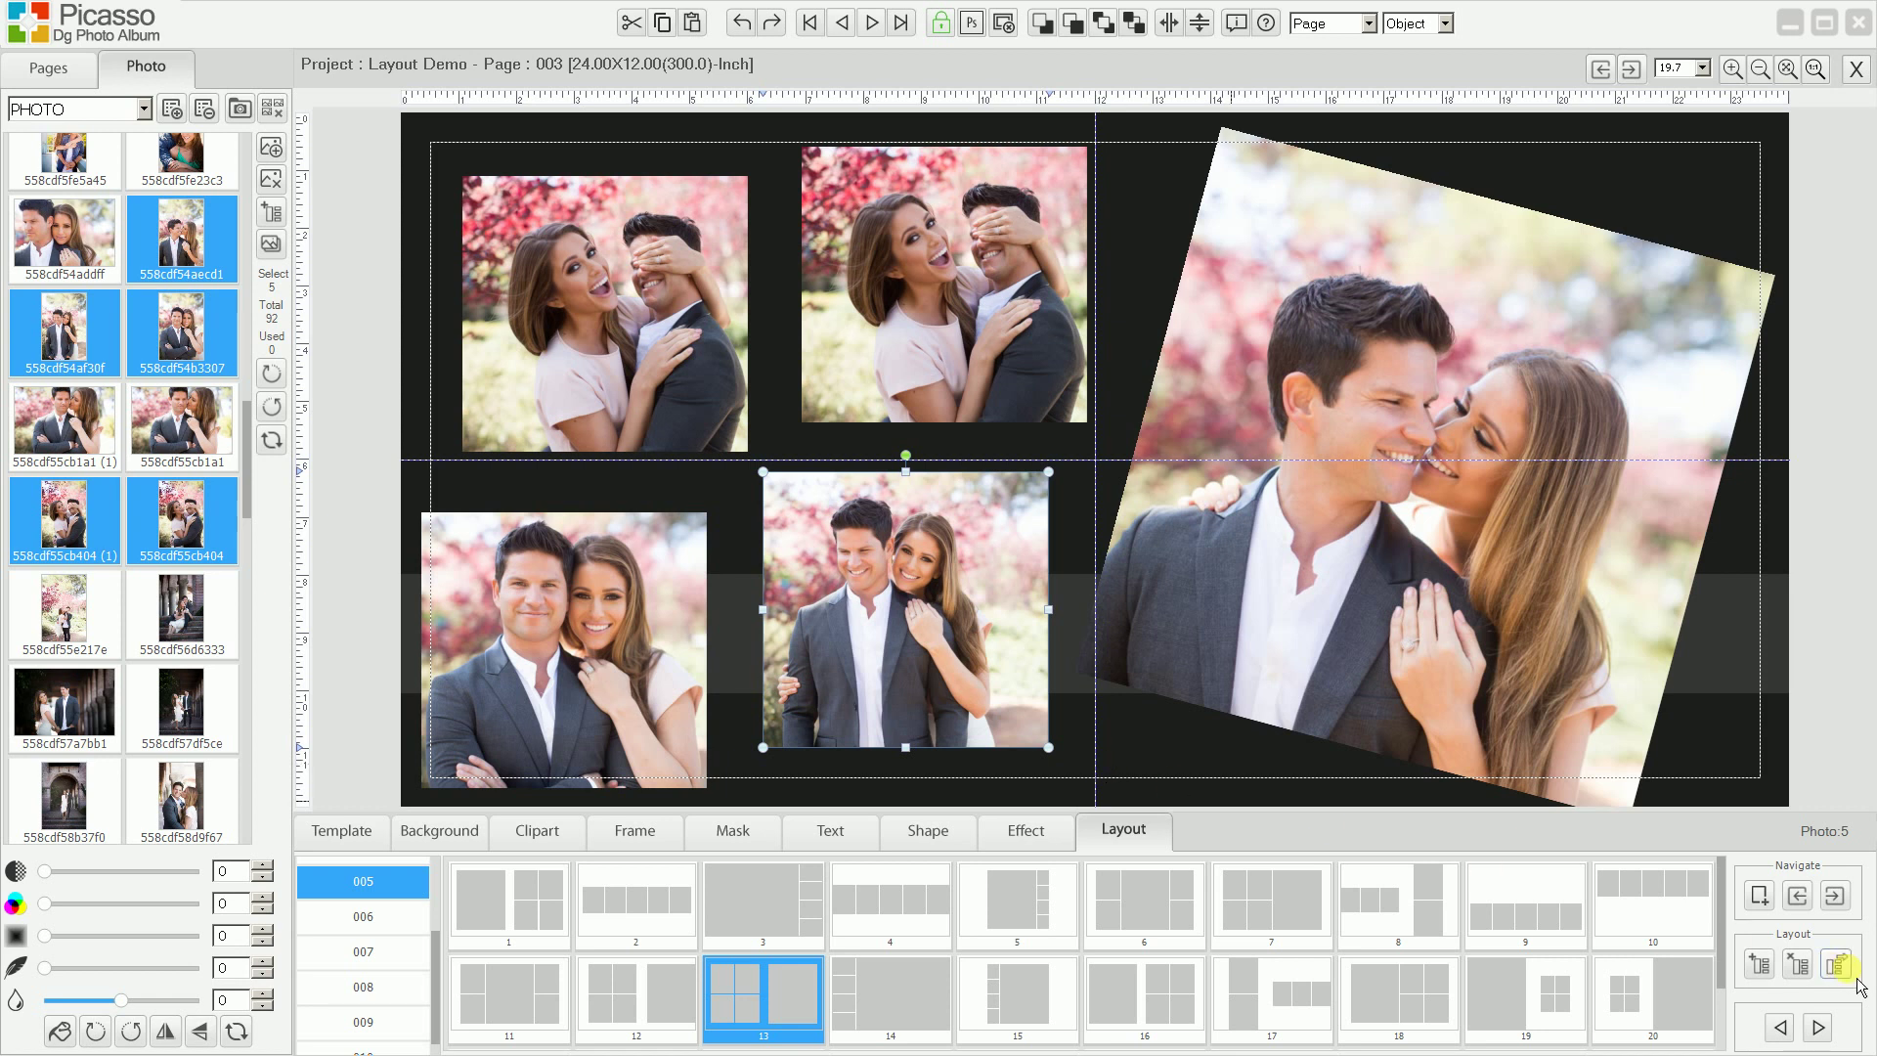
{"action": "left_click", "coordinate": [1765, 976]}
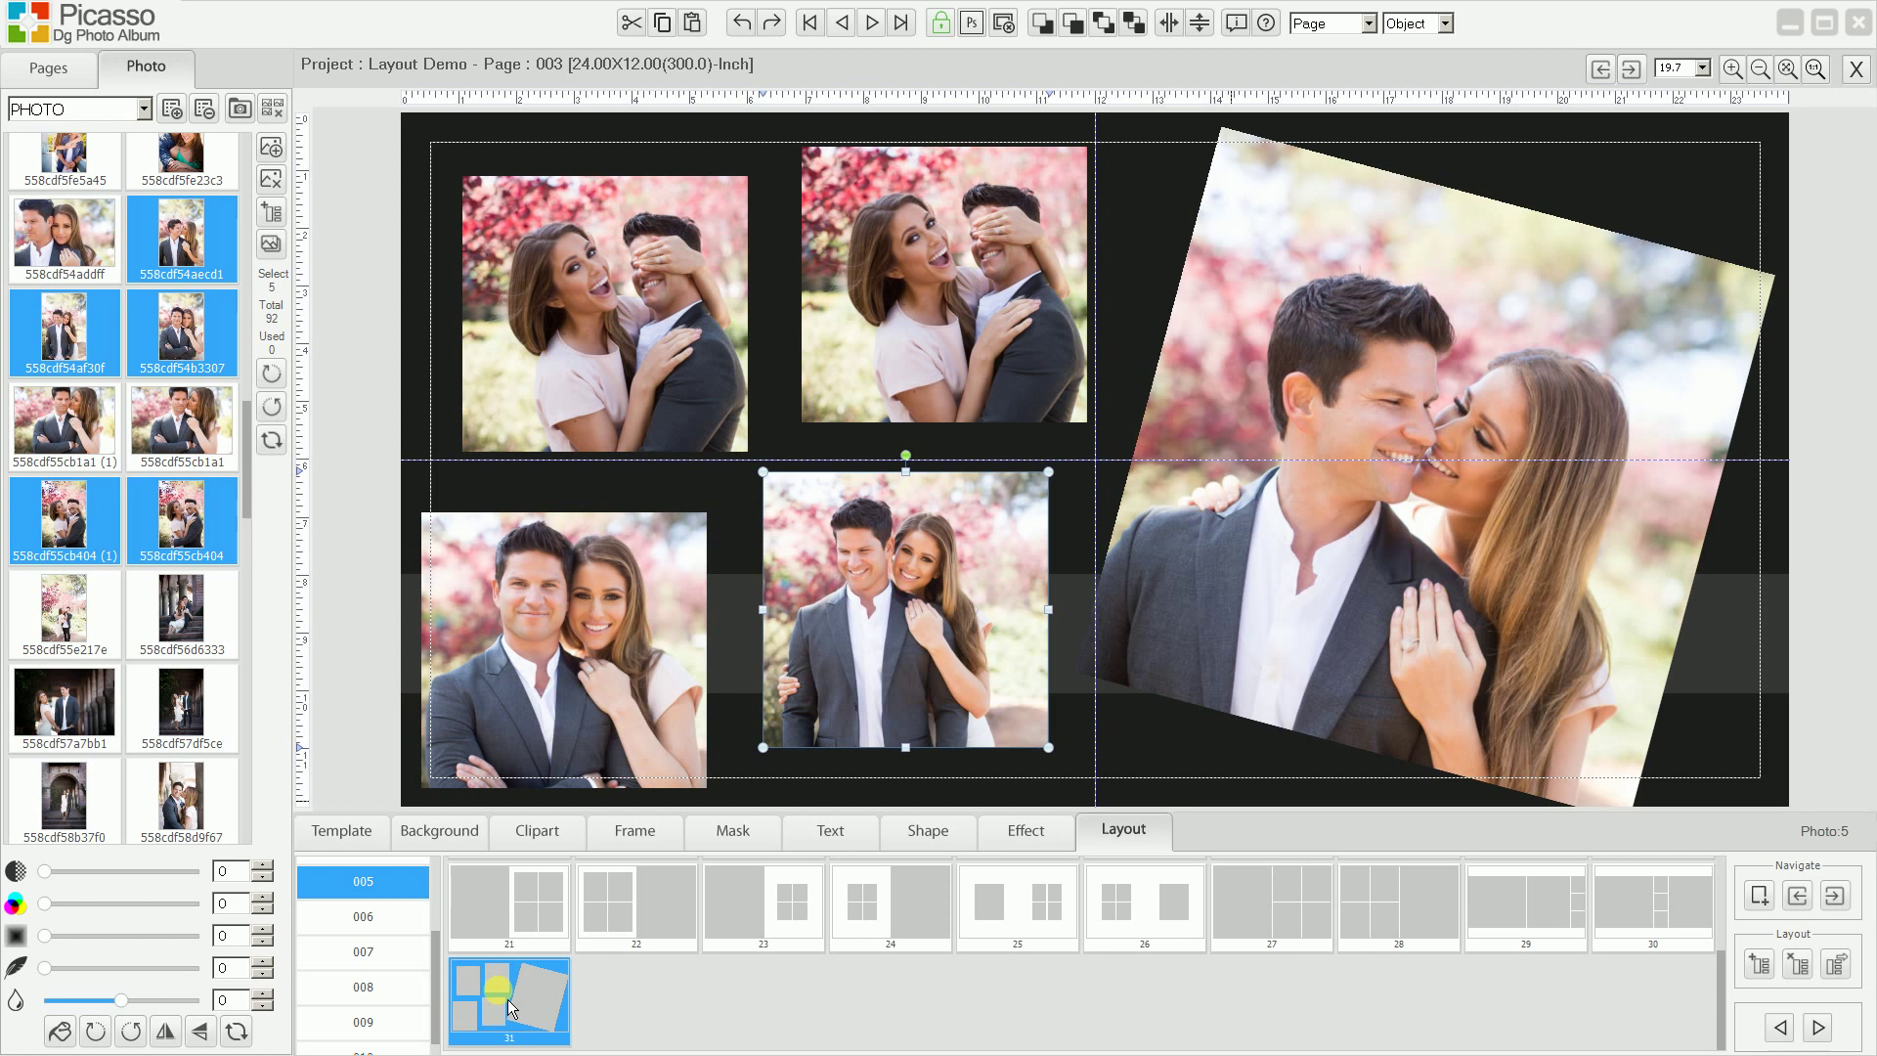
{"action": "left_click", "coordinate": [1808, 981]}
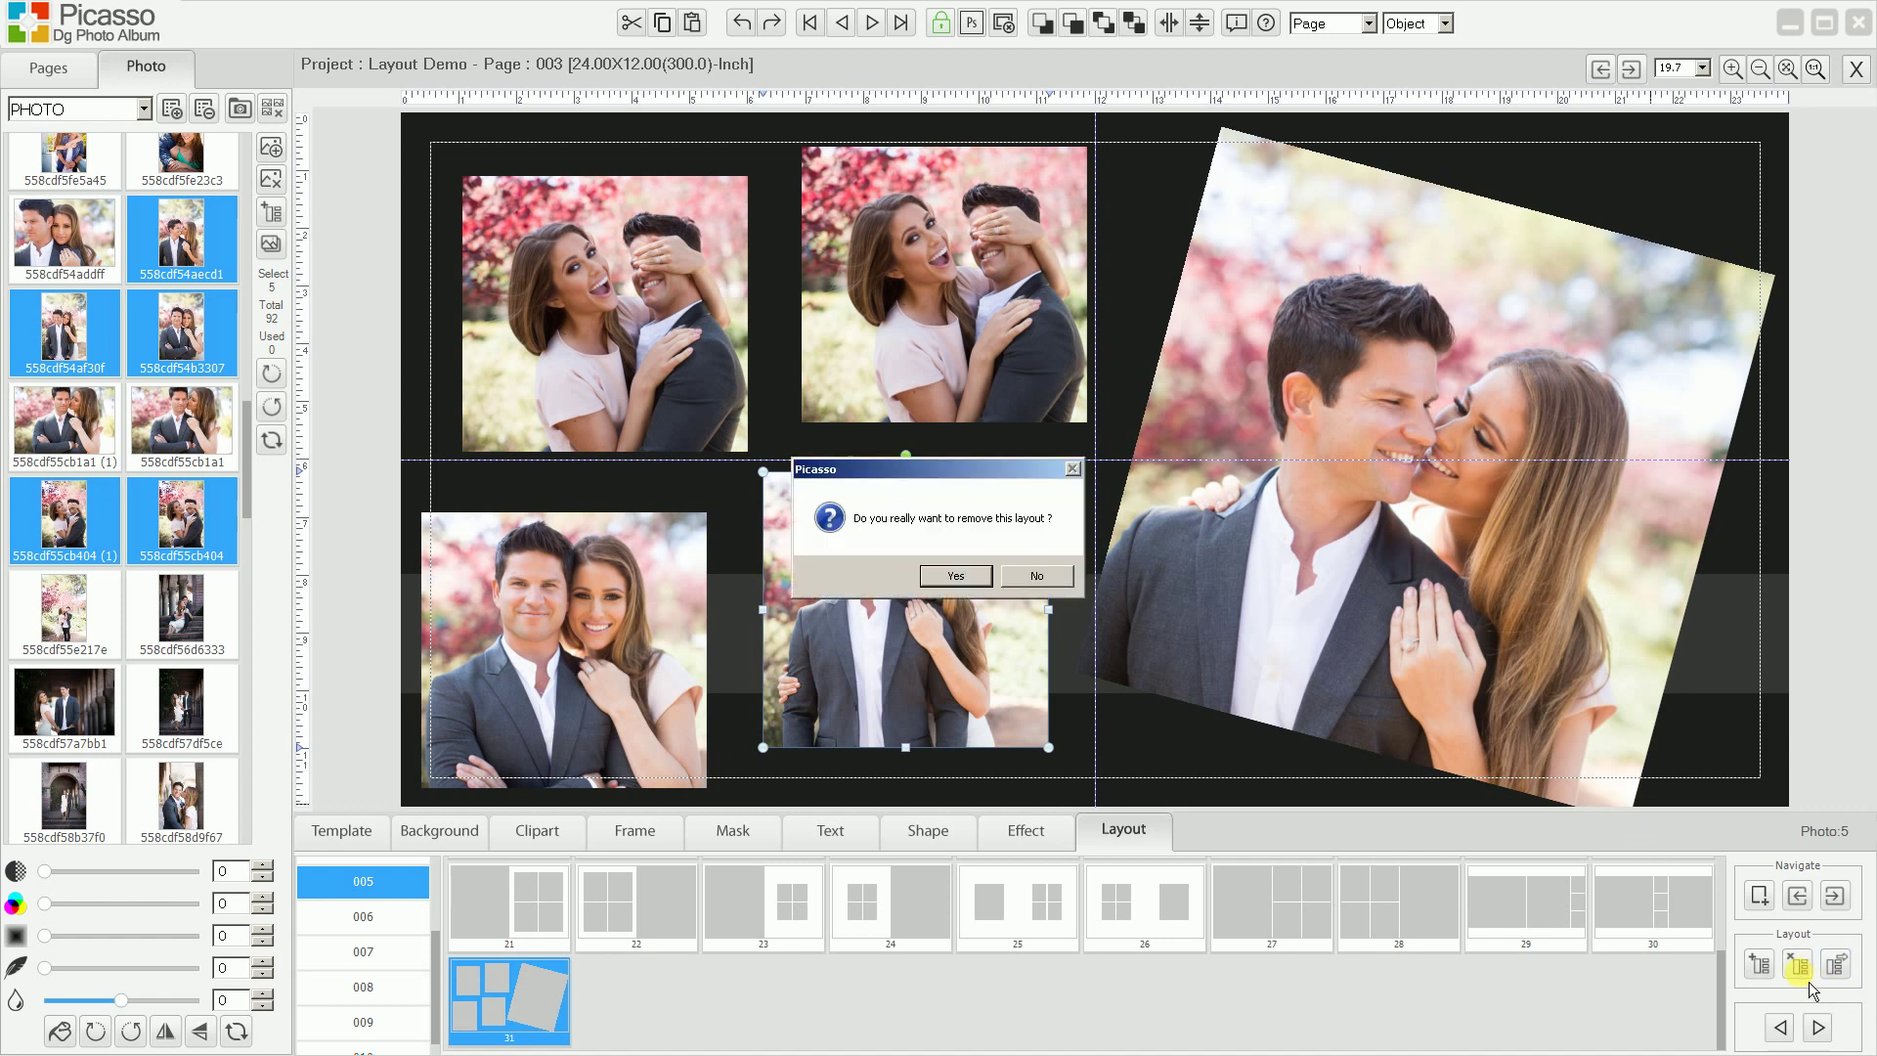
{"action": "left_click", "coordinate": [1036, 574]}
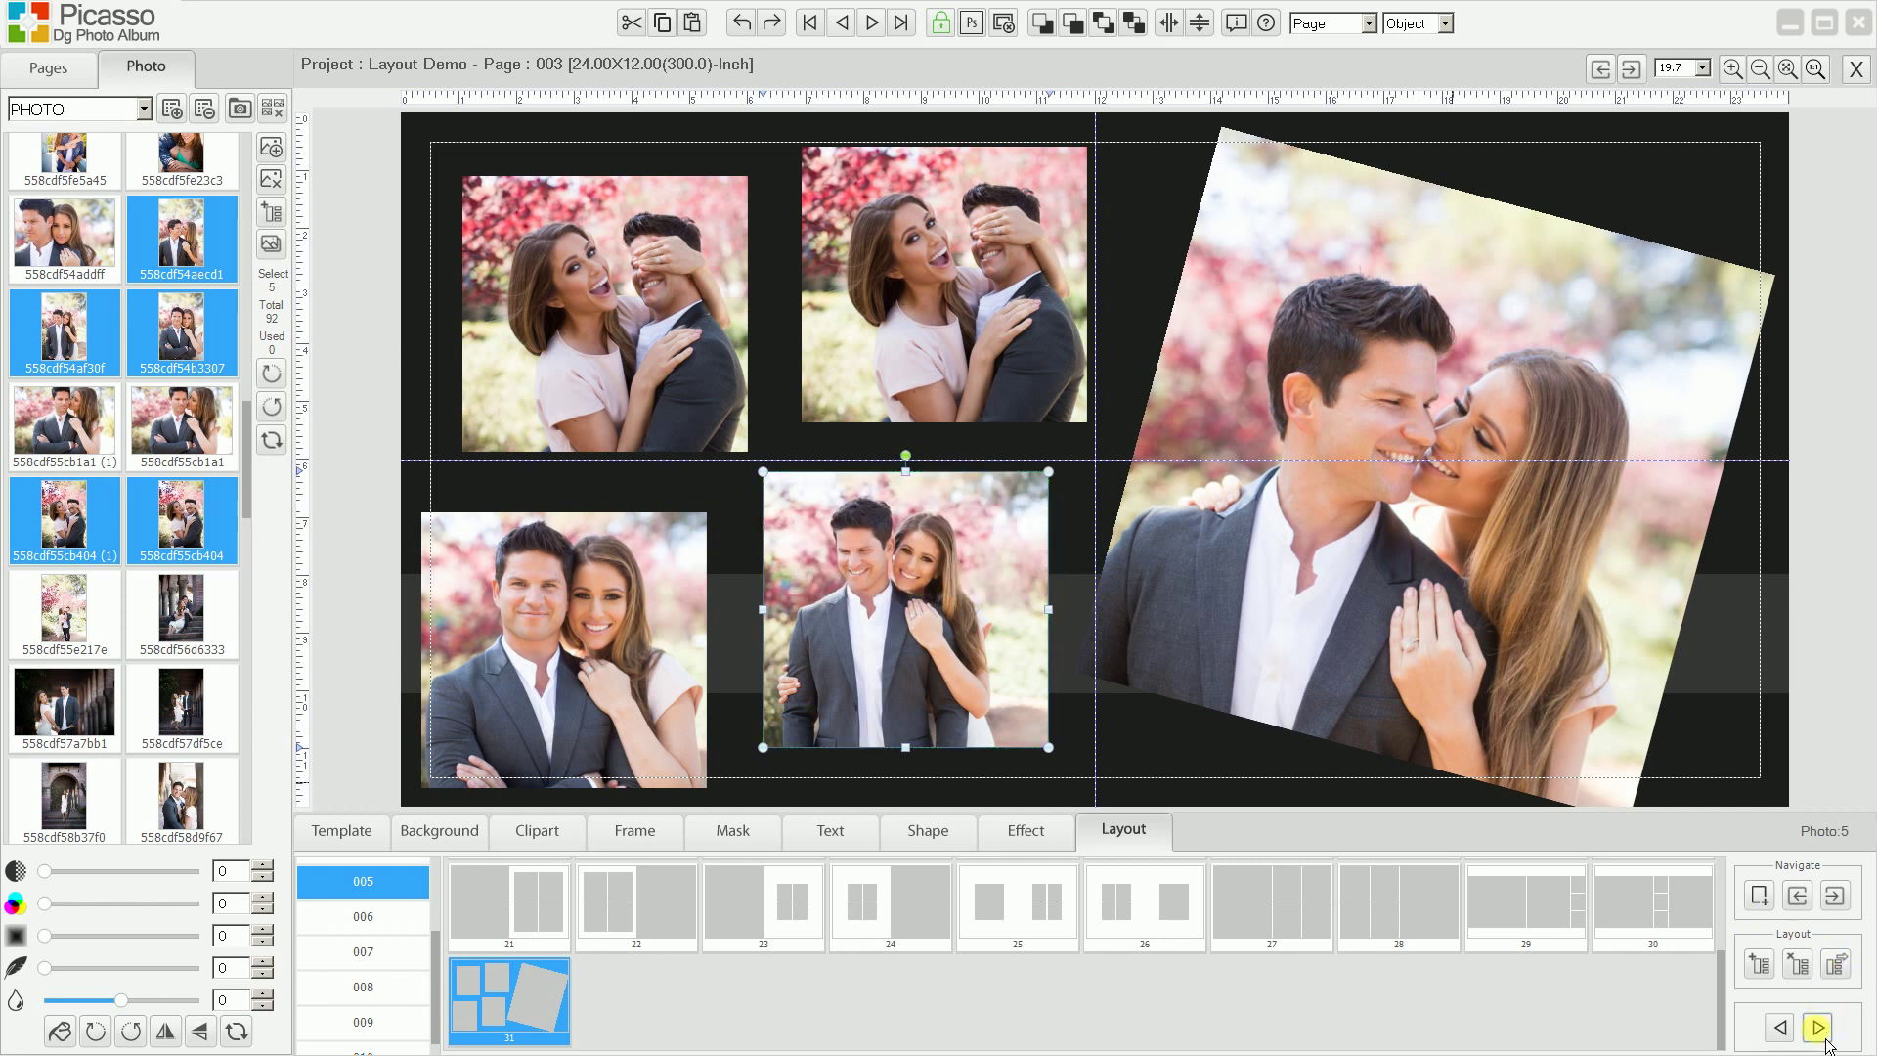
{"action": "left_click", "coordinate": [1789, 1038]}
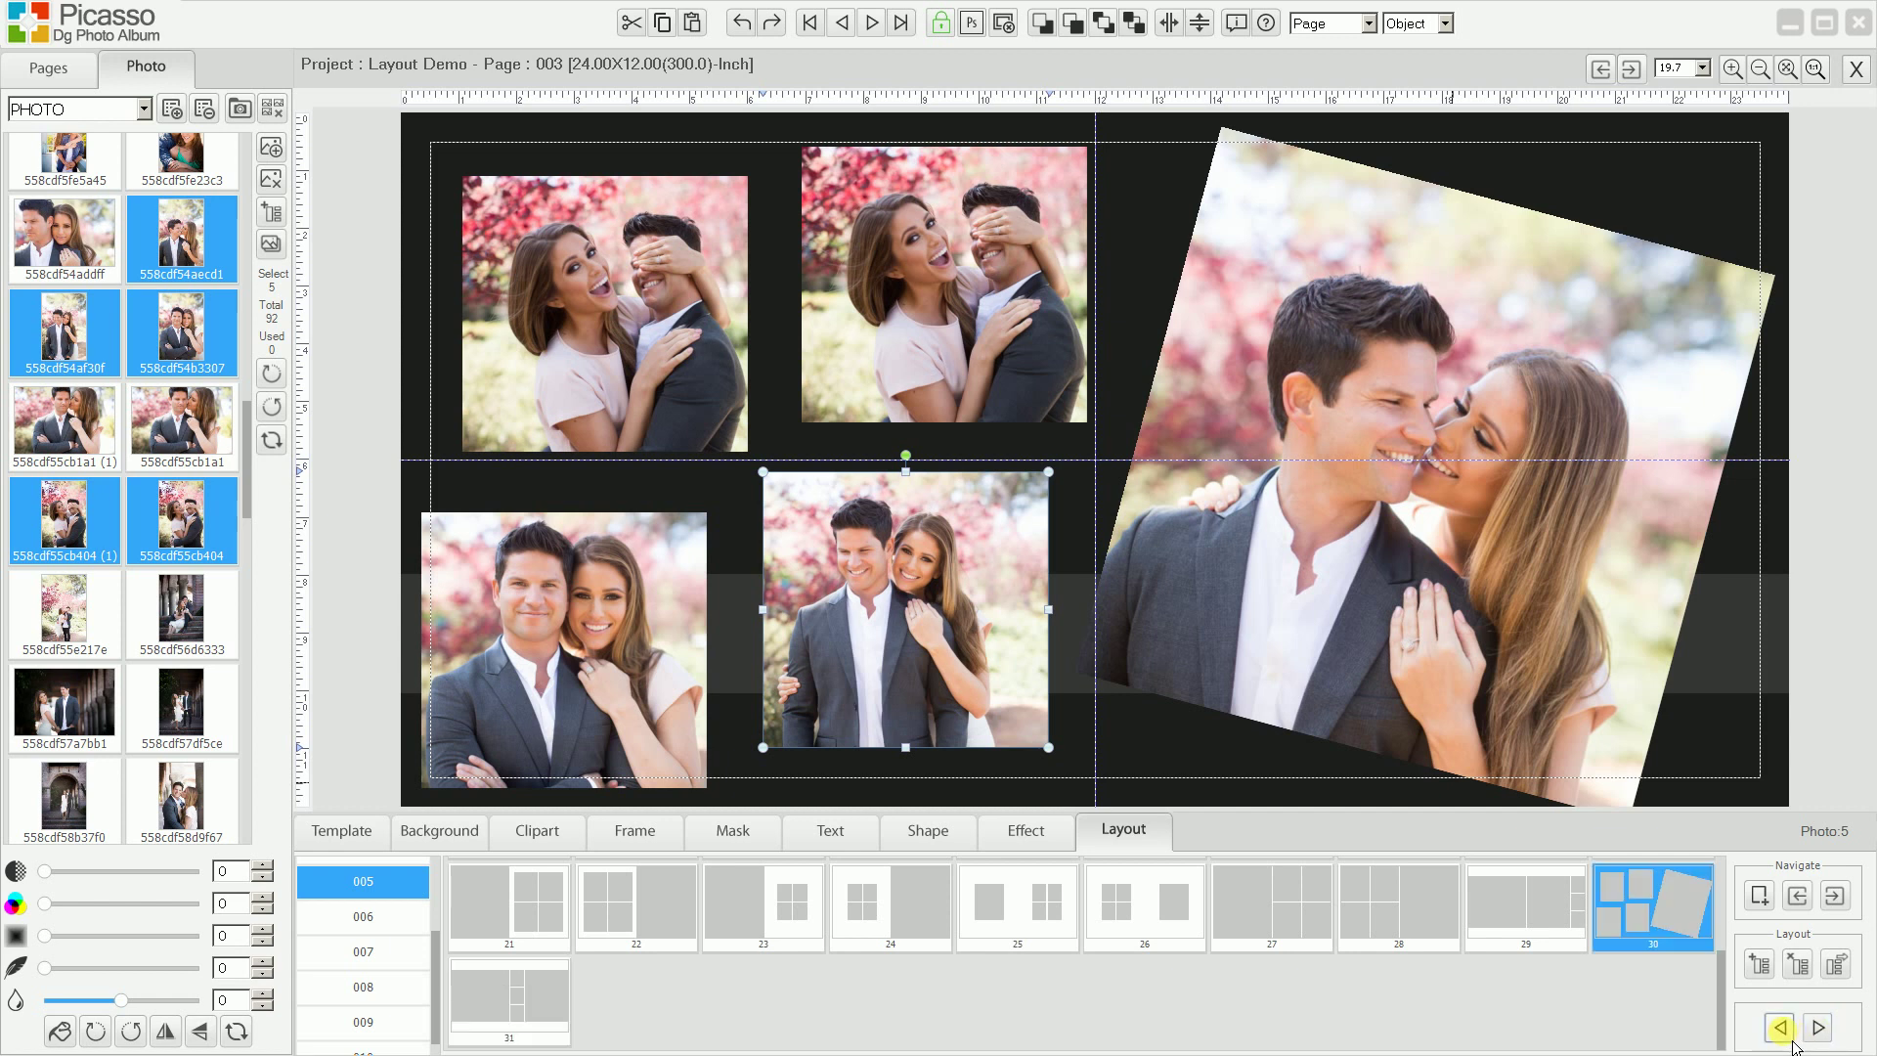
{"action": "left_click", "coordinate": [1788, 1038]}
{"action": "left_click", "coordinate": [1789, 1038]}
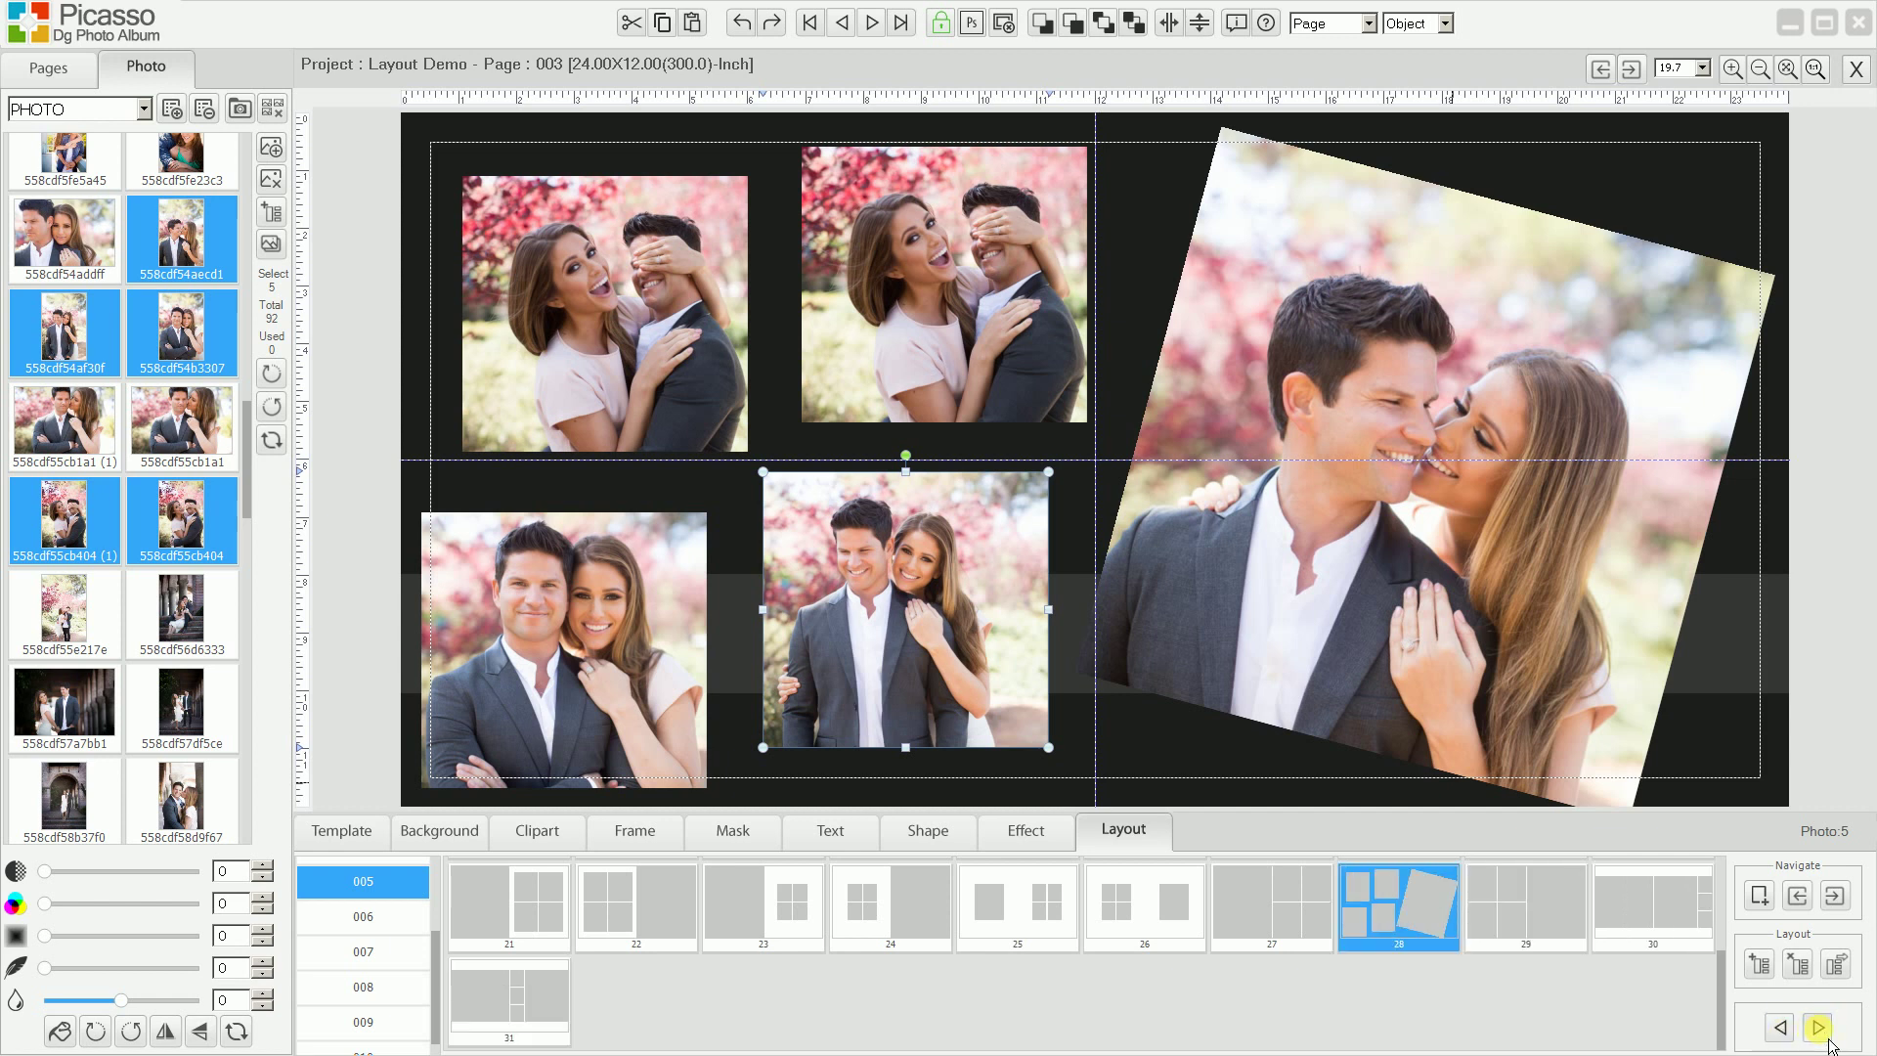
{"action": "left_click", "coordinate": [1825, 1036]}
{"action": "left_click", "coordinate": [1825, 1036]}
{"action": "left_click", "coordinate": [1826, 1036]}
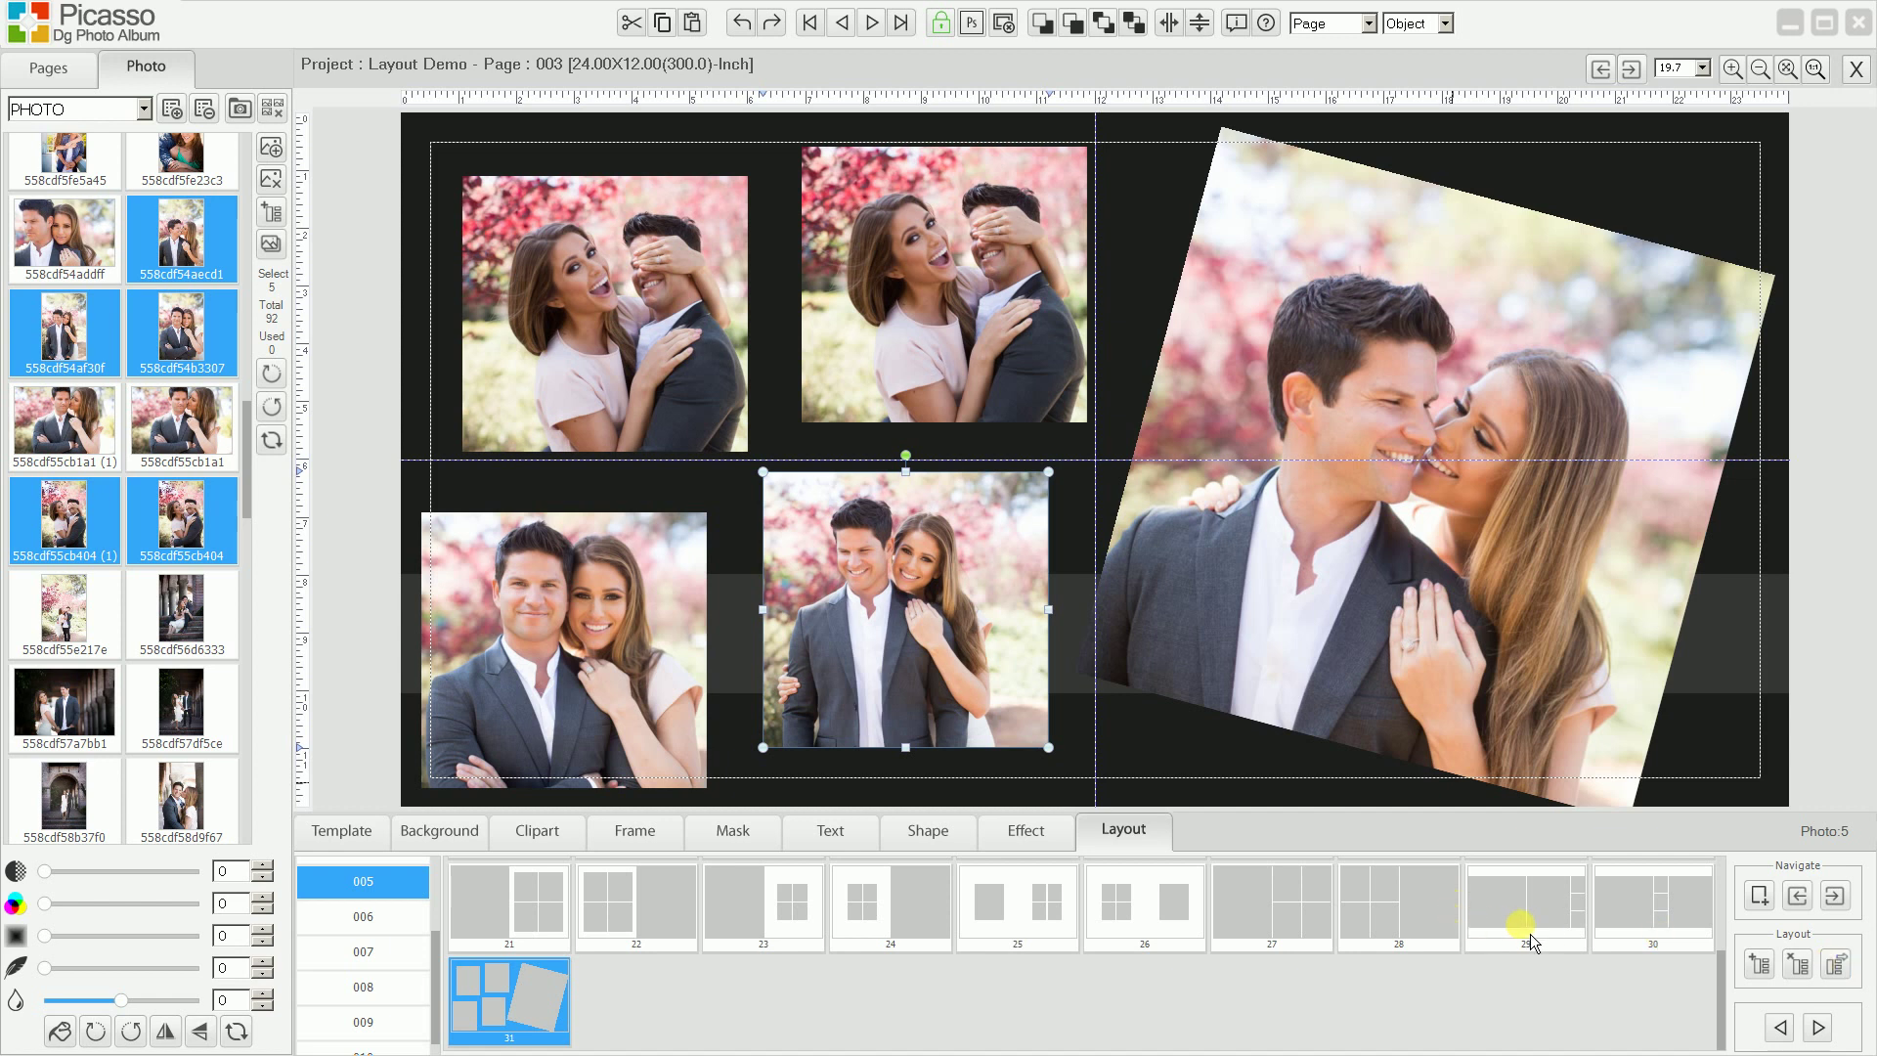
Apply layout 30 and nudge the top small photo up two steps.
{"action": "left_click", "coordinate": [1660, 935]}
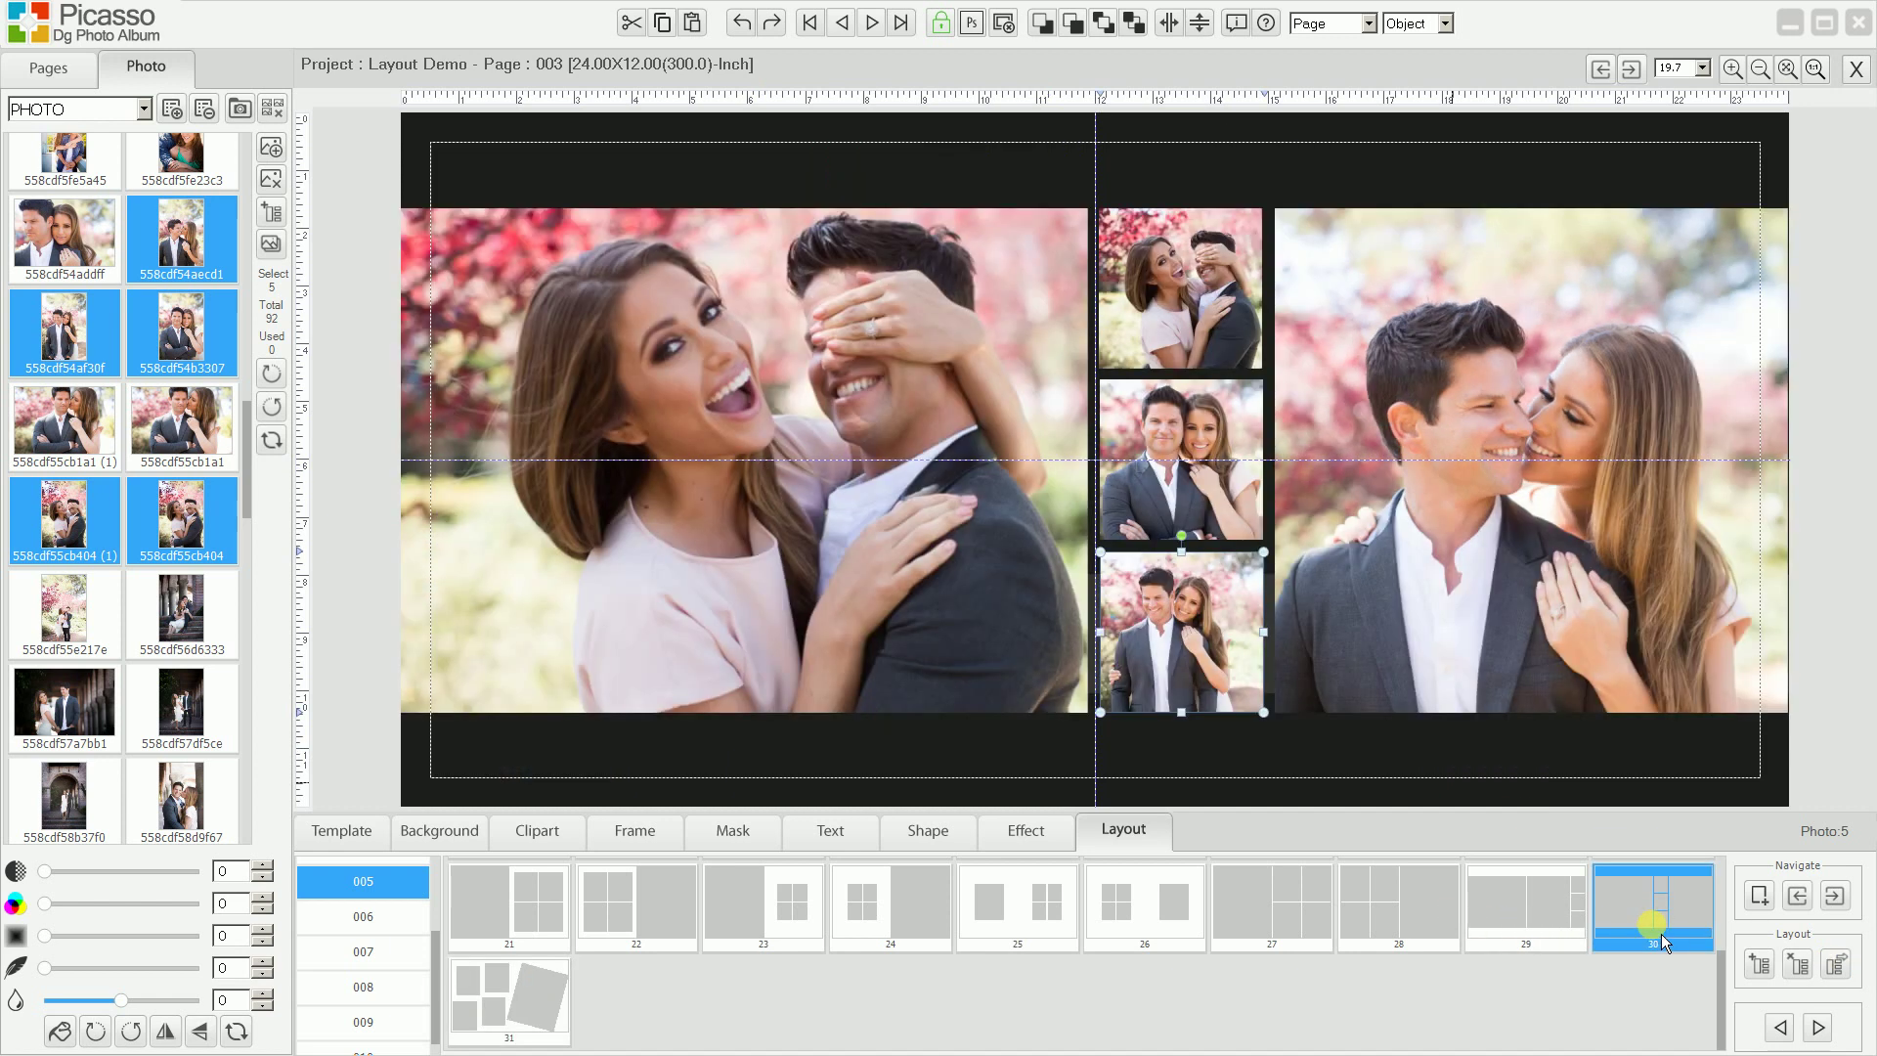
{"action": "left_click", "coordinate": [1186, 354]}
{"action": "key", "text": "Up"}
{"action": "key", "text": "Up"}
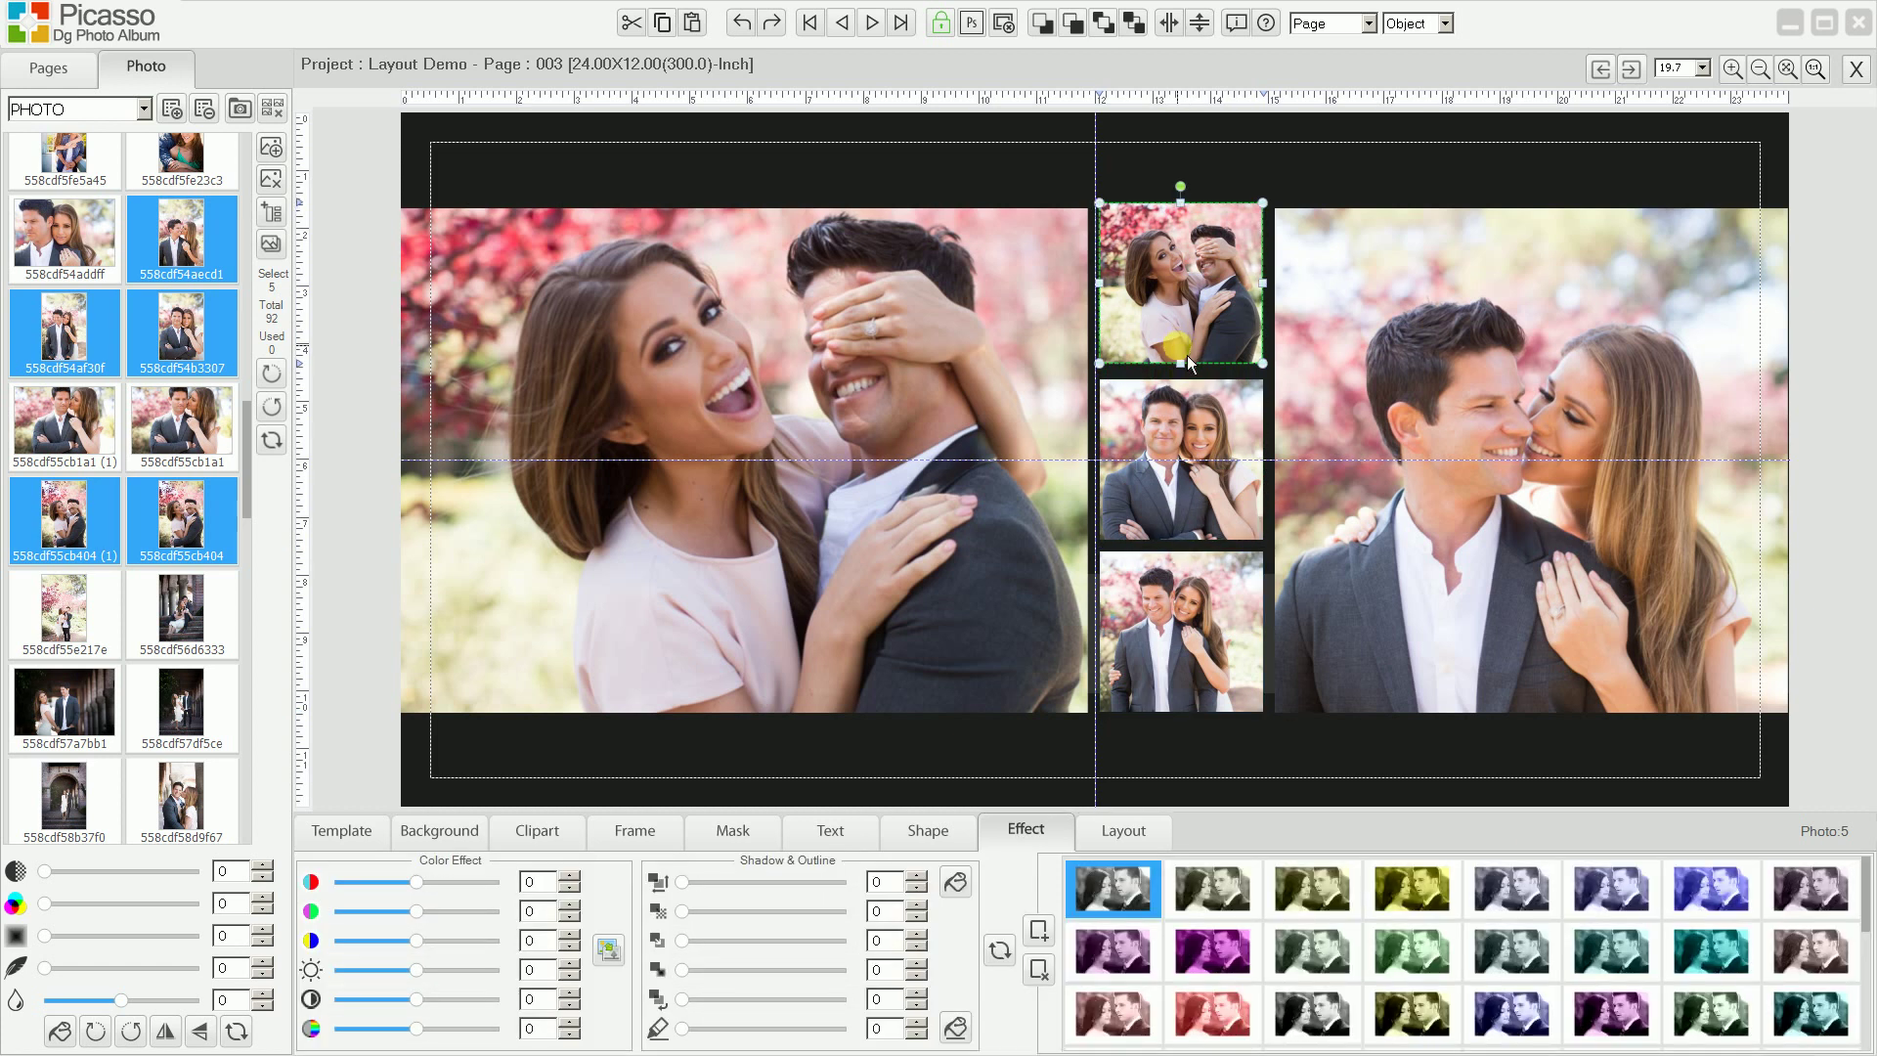
{"action": "key", "text": "Up"}
{"action": "left_click", "coordinate": [1017, 366]}
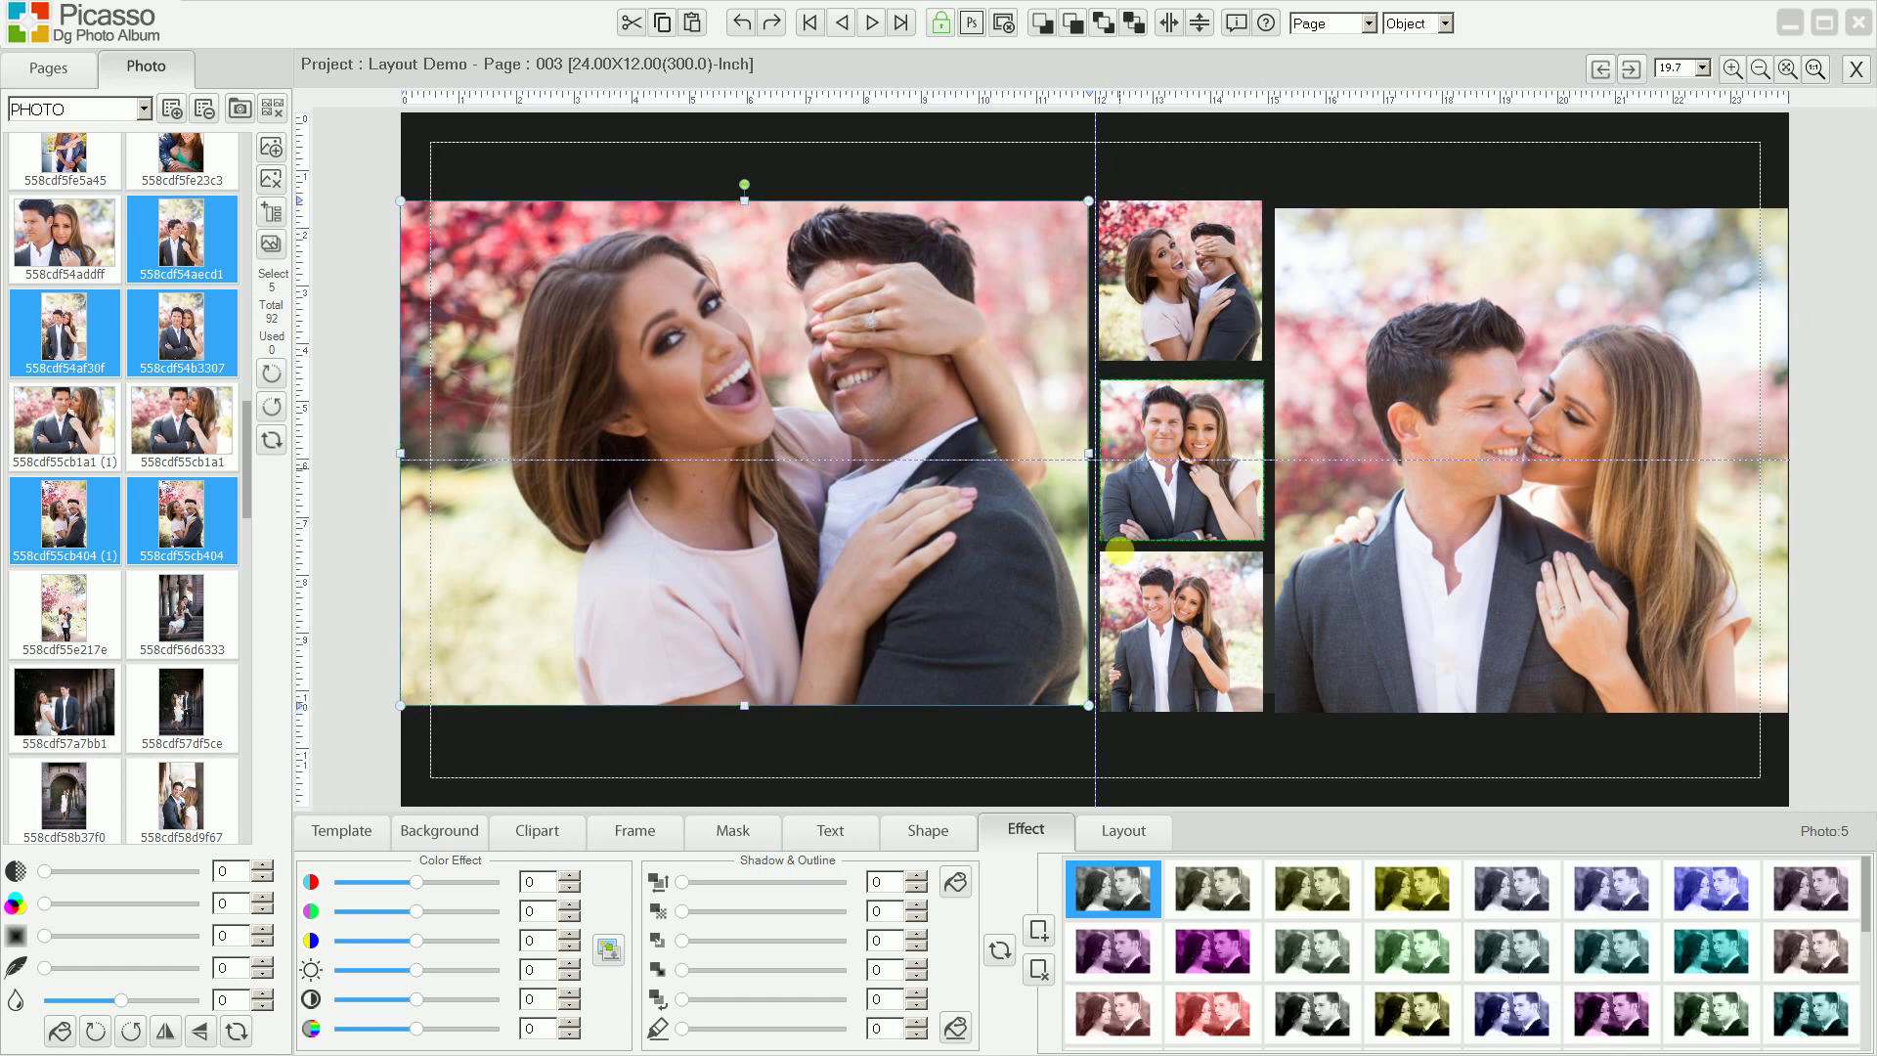
{"action": "left_click", "coordinate": [1175, 636]}
{"action": "left_click", "coordinate": [1128, 835]}
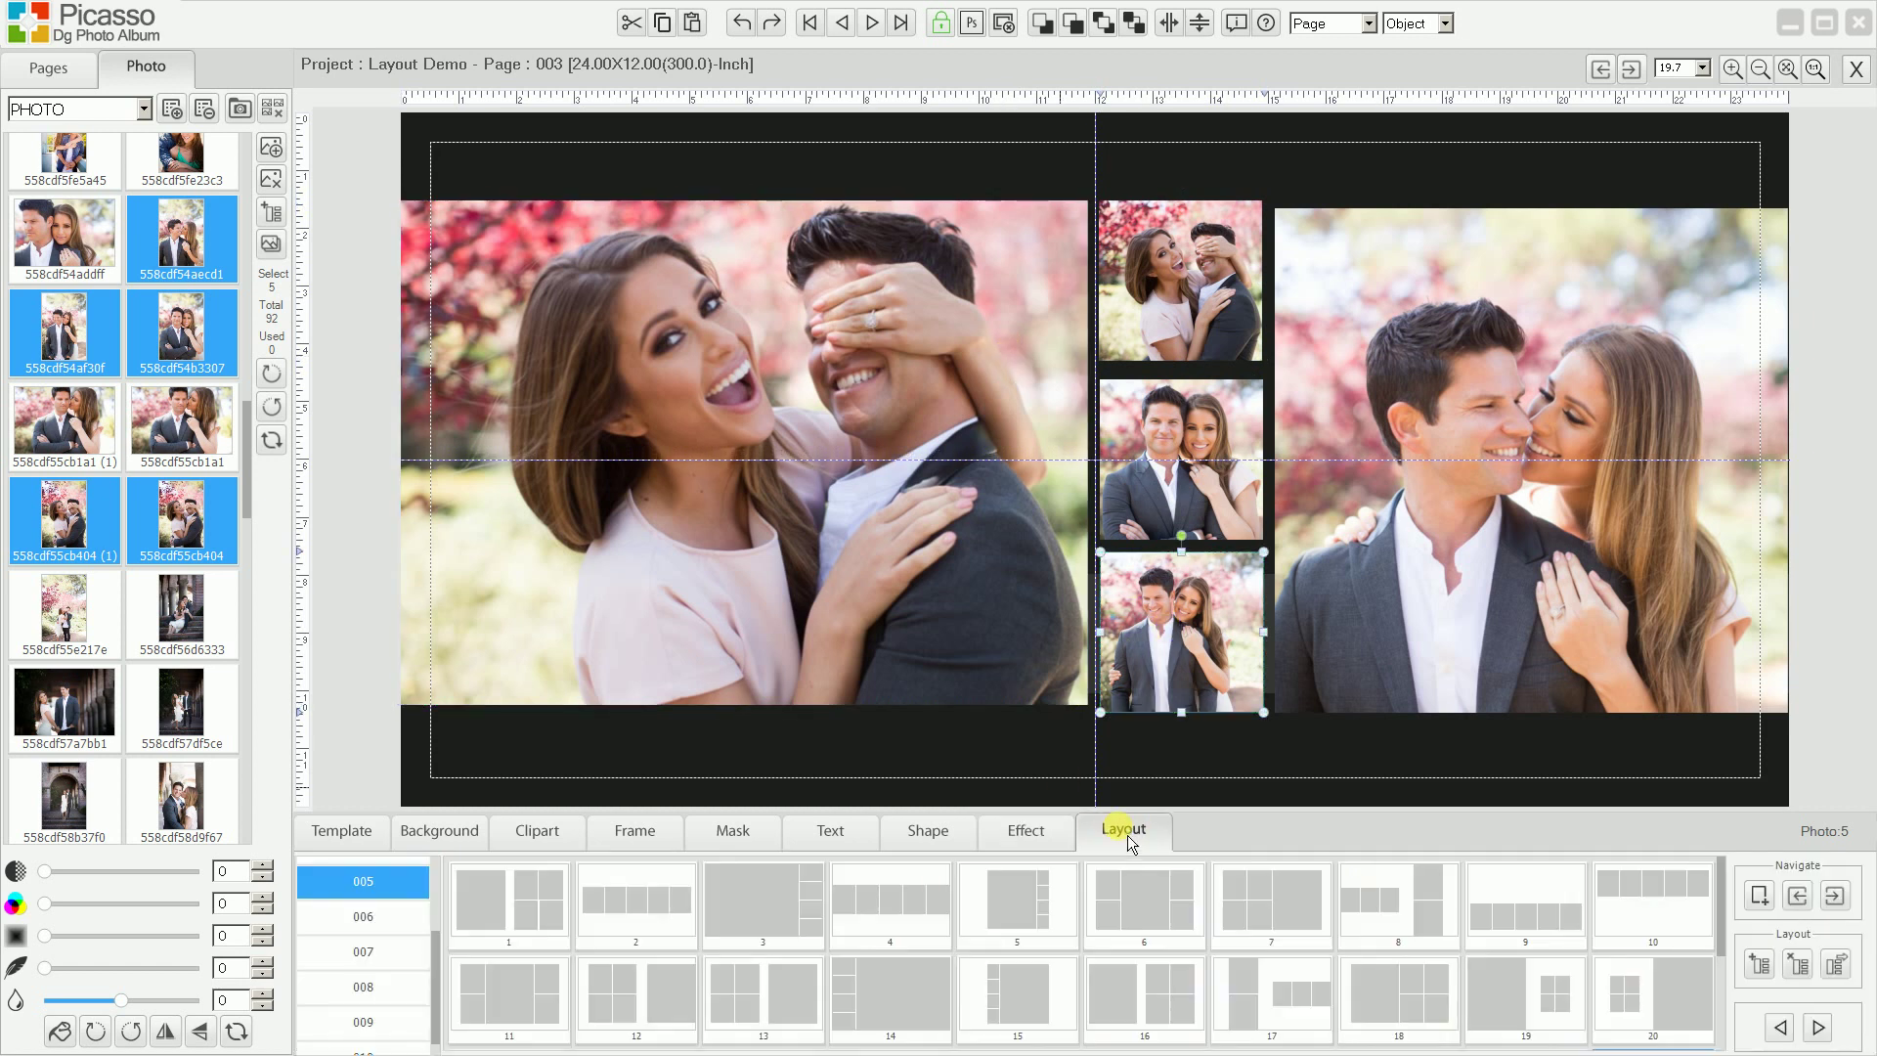